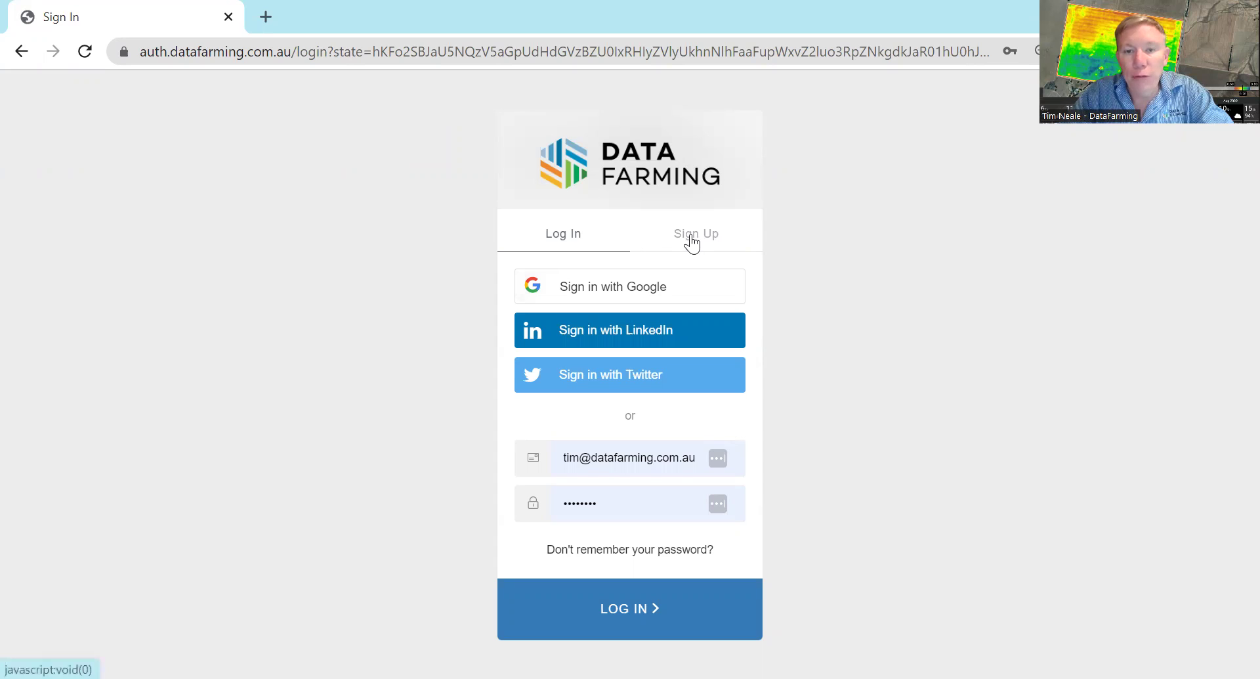
- Sign in to DataFarming and reach the dashboard showing 244 farms
{"action": "left_click", "coordinate": [692, 243]}
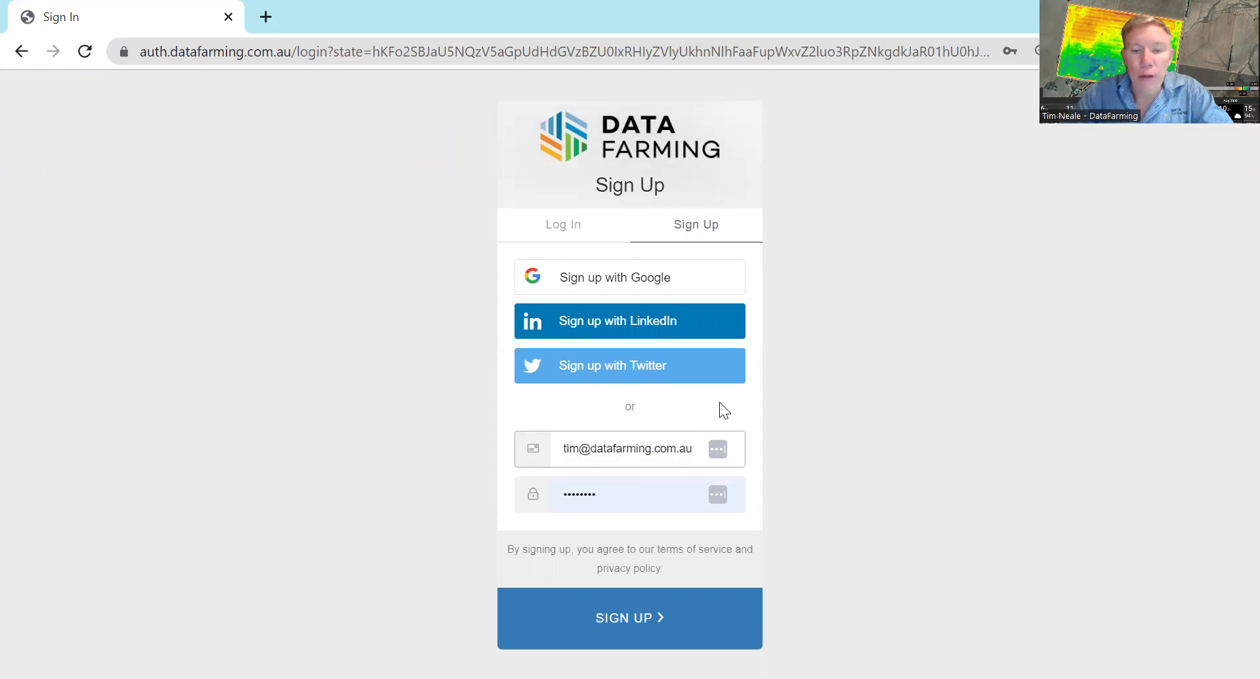
{"action": "left_click", "coordinate": [555, 229]}
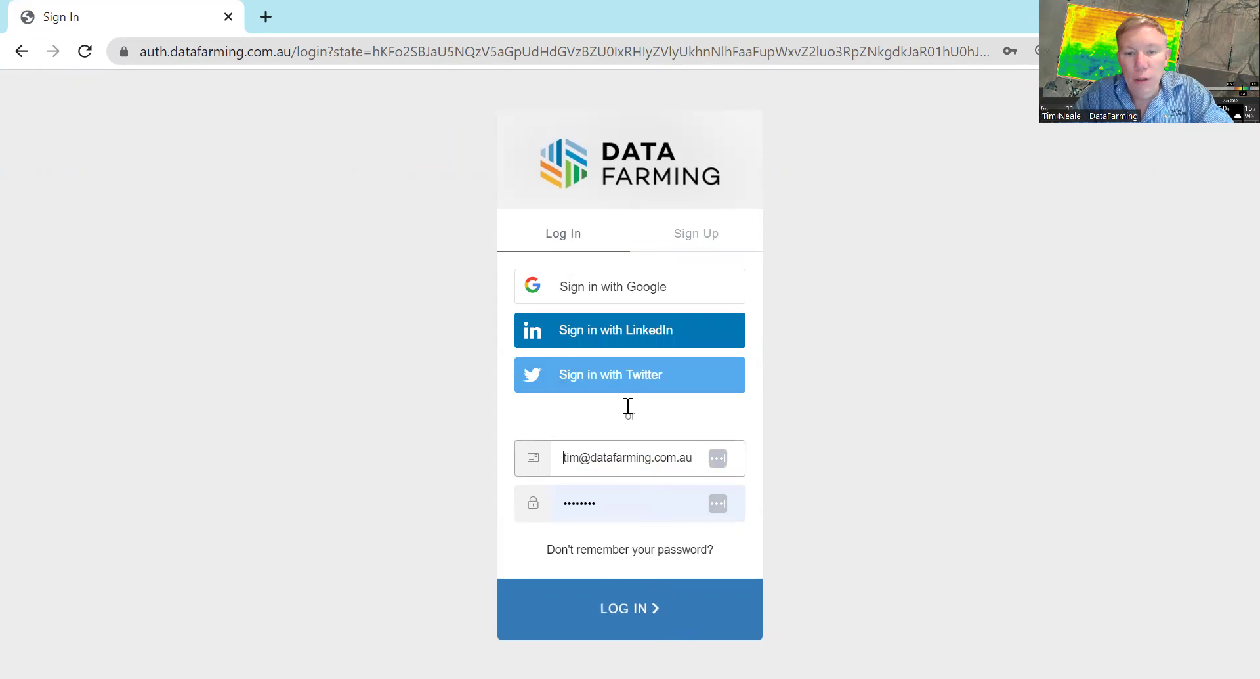
{"action": "left_click", "coordinate": [639, 615]}
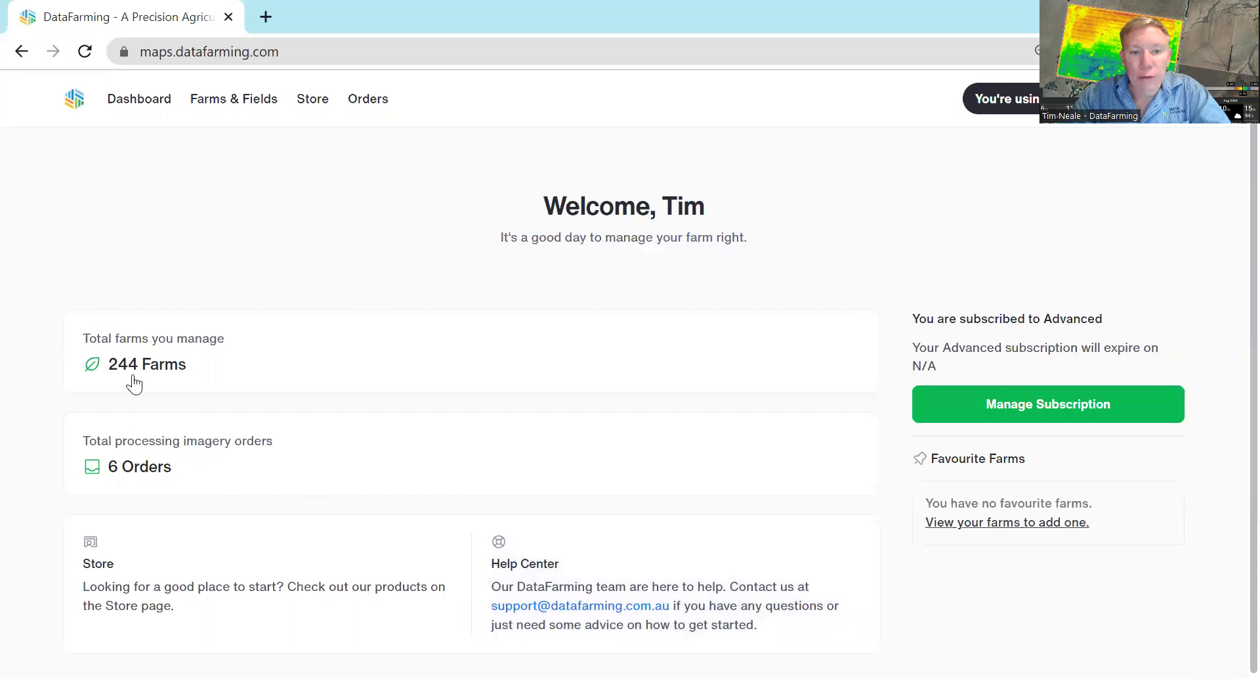
- Scroll the dashboard and open the account profile dropdown
{"action": "scroll", "coordinate": [624, 578], "scroll_direction": "down", "scroll_amount": 1}
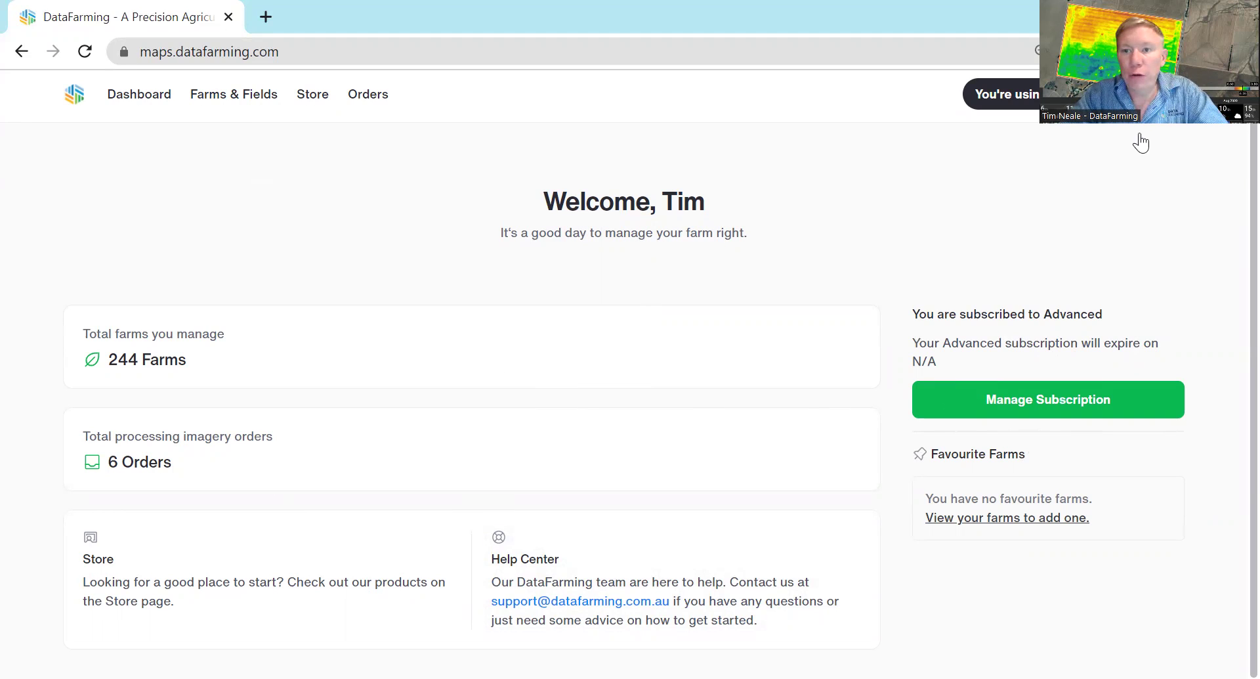
{"action": "left_click", "coordinate": [1141, 142]}
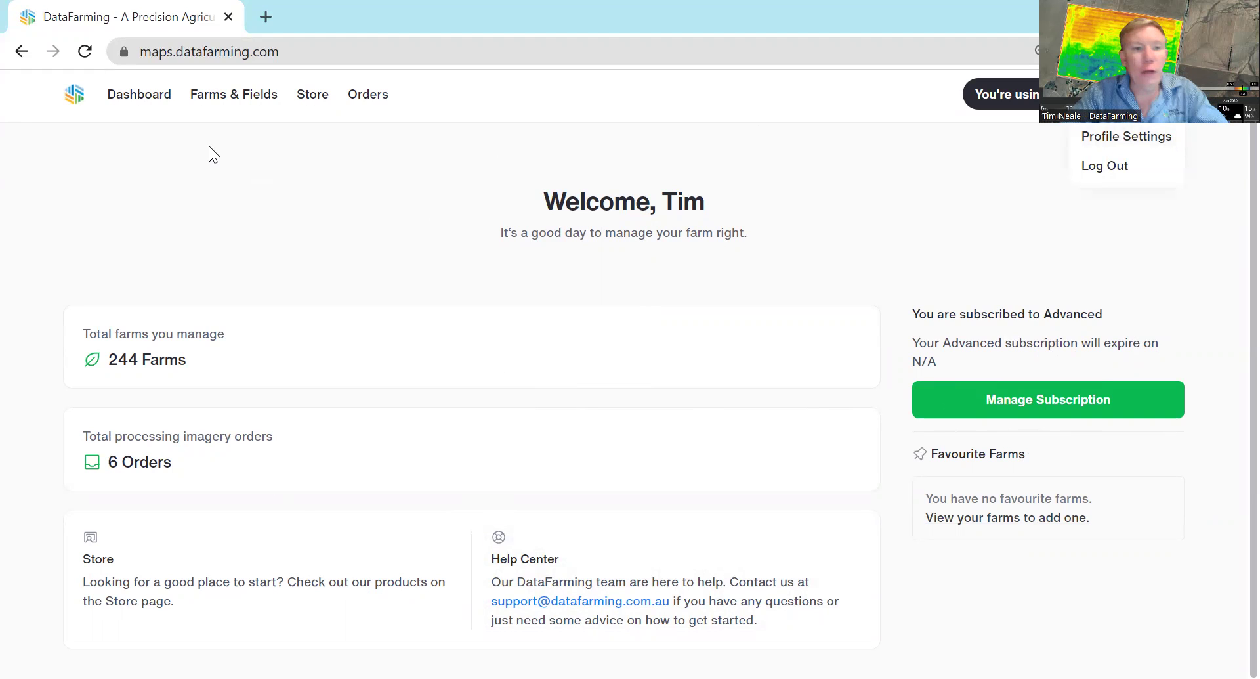
- Create a new farm from the Farms & Fields list and name it Test333
{"action": "left_click", "coordinate": [231, 102]}
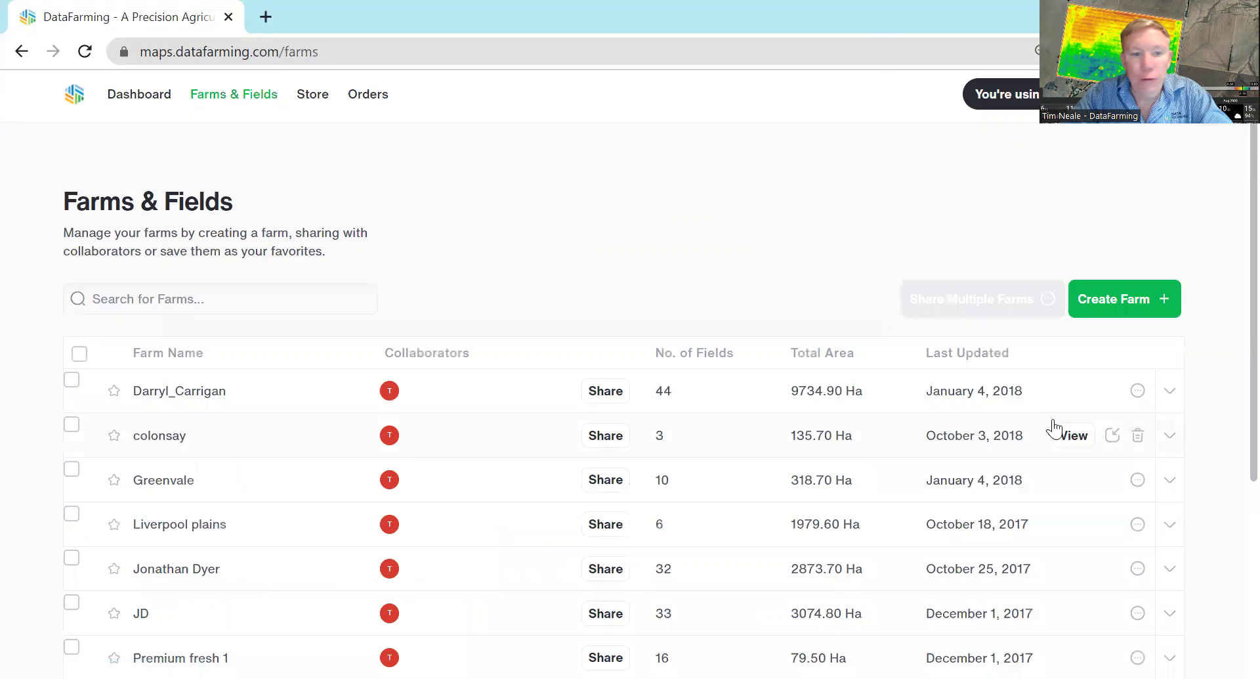
{"action": "scroll", "coordinate": [486, 521], "scroll_direction": "down", "scroll_amount": 4}
{"action": "scroll", "coordinate": [486, 521], "scroll_direction": "up", "scroll_amount": 5}
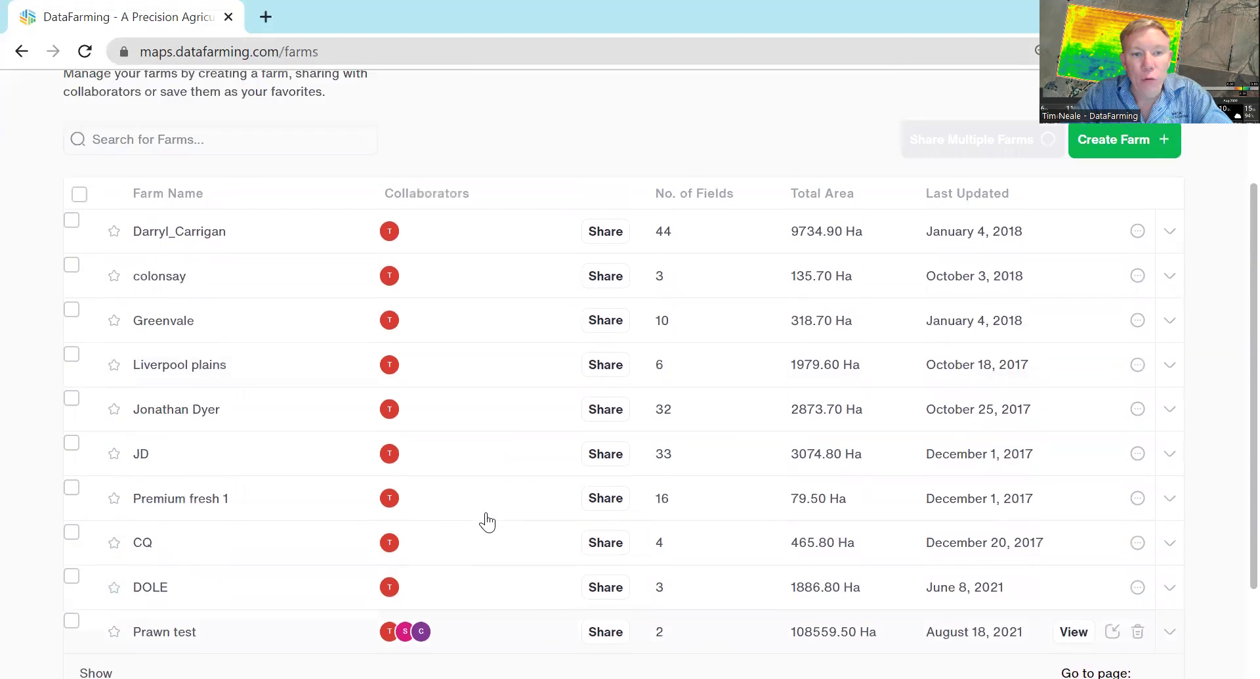
{"action": "left_click", "coordinate": [1121, 308]}
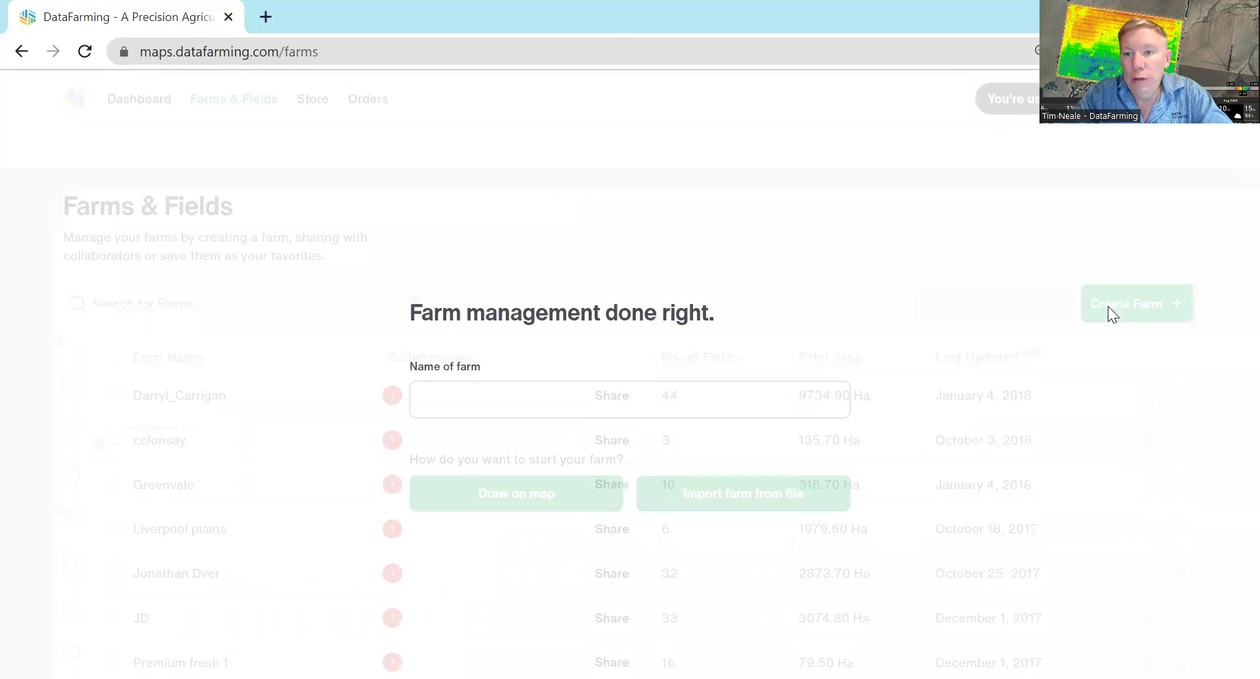
{"action": "left_click", "coordinate": [600, 391]}
{"action": "type", "text": "Test333"}
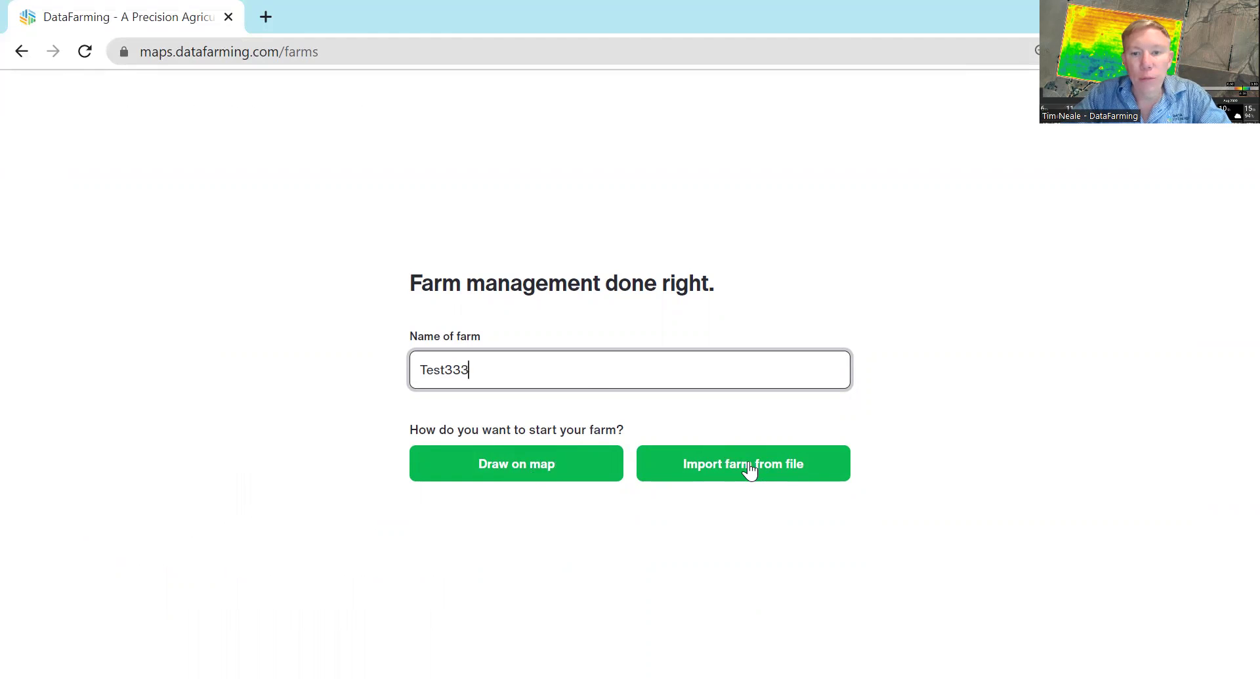
- Try Import farm from file, then back out and start a fresh Create Farm form
{"action": "left_click", "coordinate": [694, 467]}
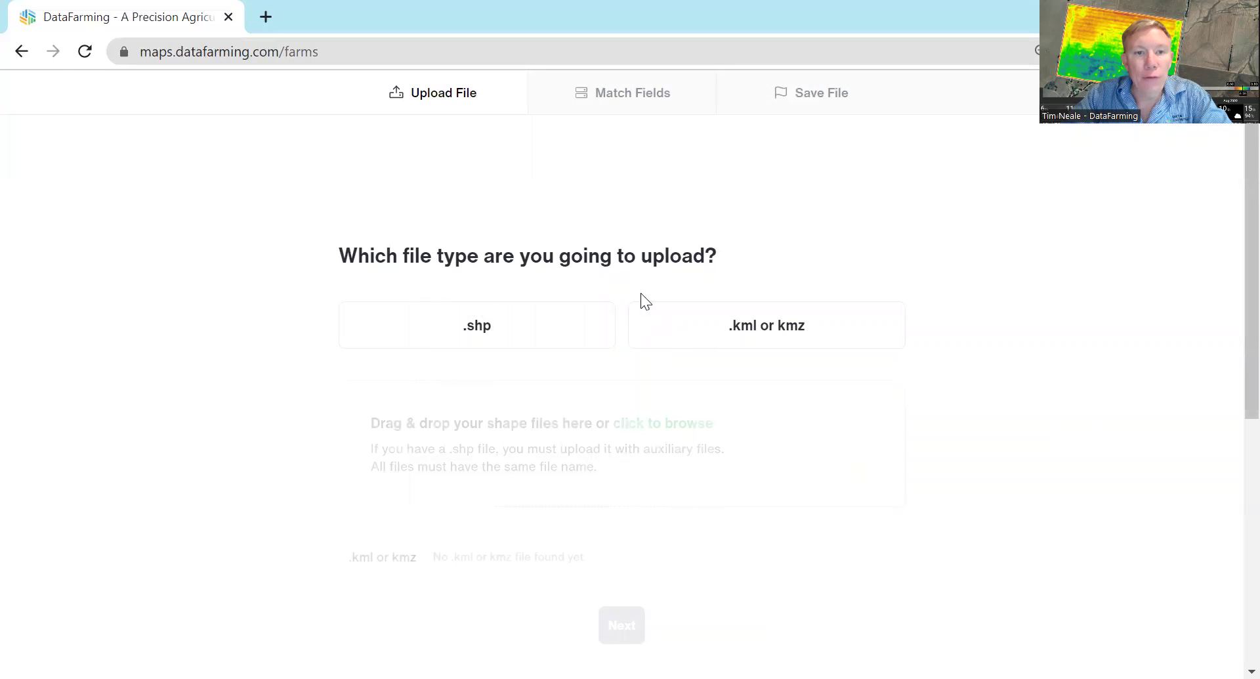
{"action": "left_click", "coordinate": [23, 54]}
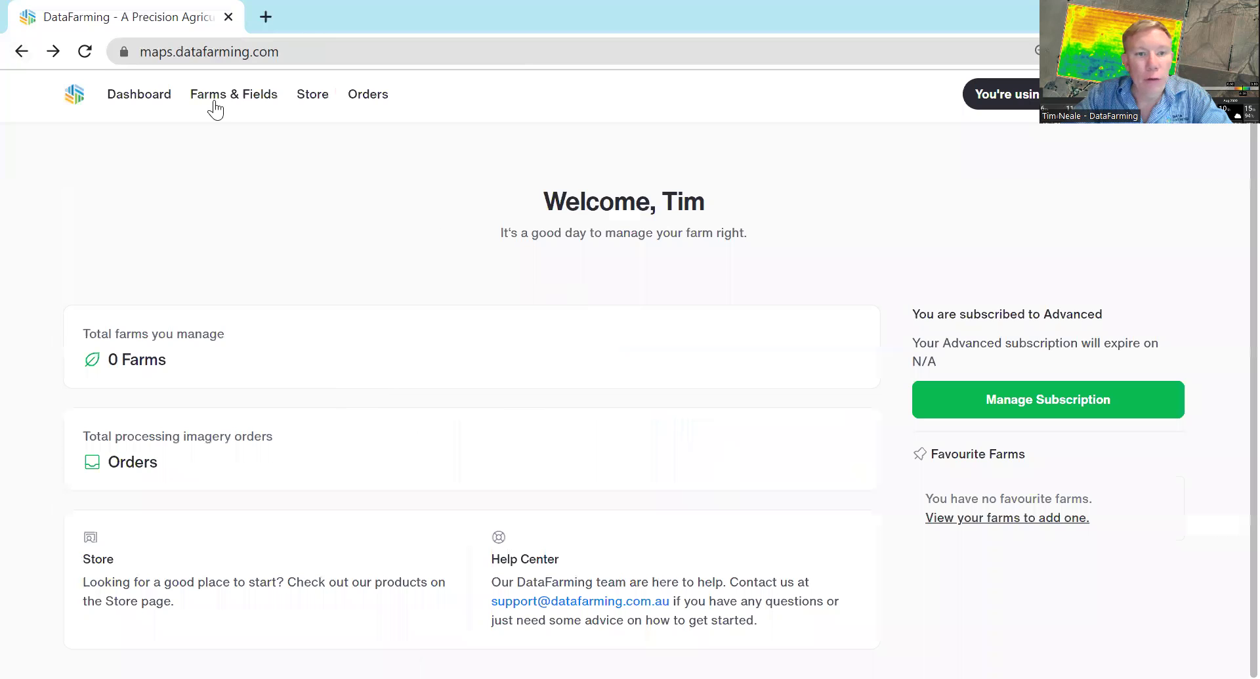
{"action": "left_click", "coordinate": [214, 105]}
{"action": "left_click", "coordinate": [1125, 301]}
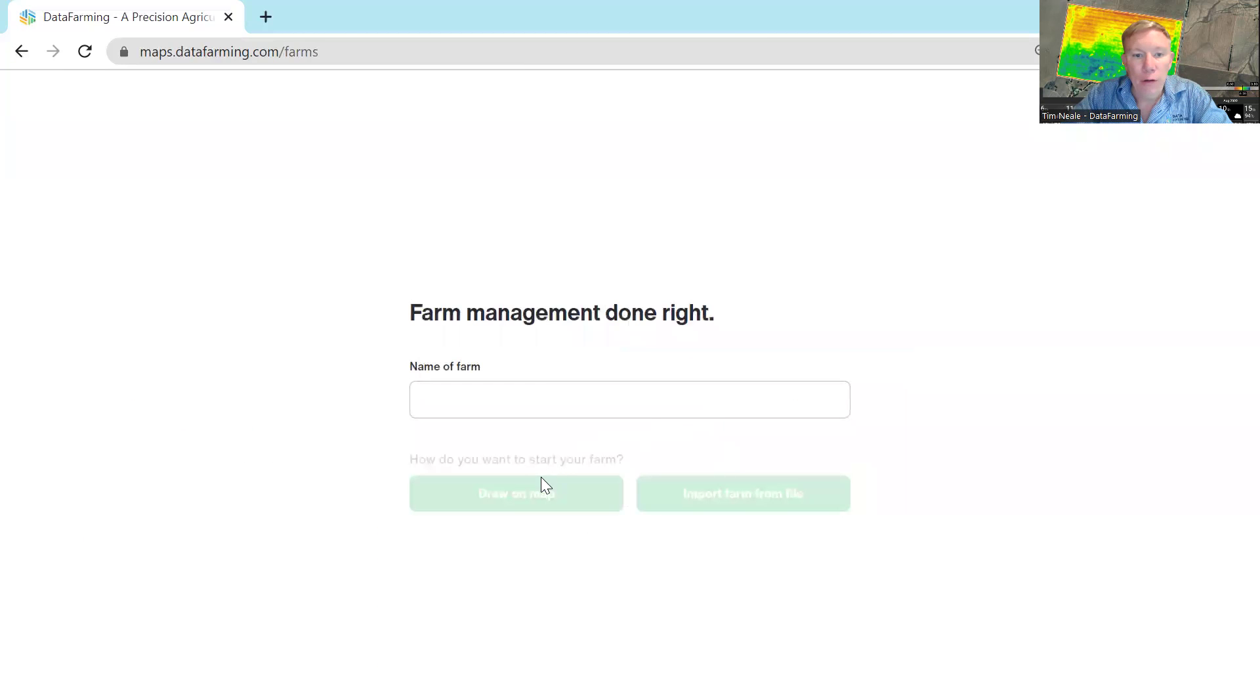
- Enter the new farm name as Test233, correcting typing slips
{"action": "left_click", "coordinate": [547, 383]}
{"action": "type", "text": "Test2"}
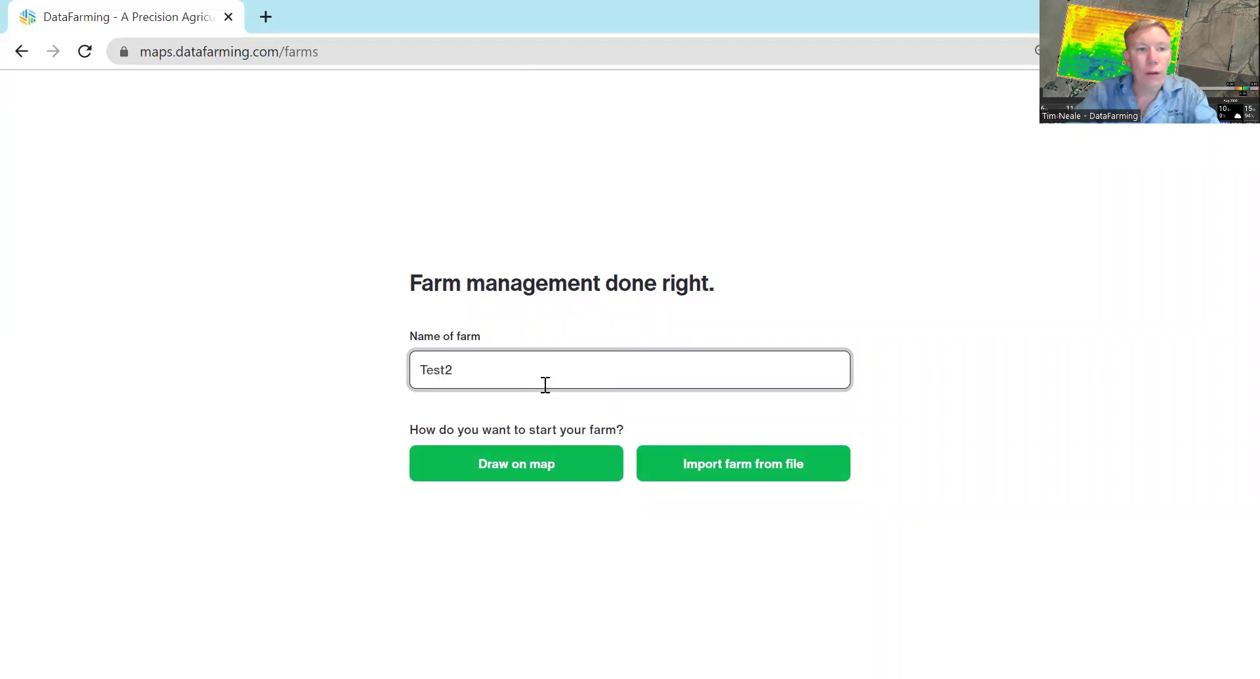
{"action": "type", "text": "33"}
{"action": "key", "text": "BackSpace"}
- Finish the name Test233, choose Draw on map, and zoom in on Dalby, Queensland
{"action": "type", "text": "3"}
{"action": "left_click", "coordinate": [498, 455]}
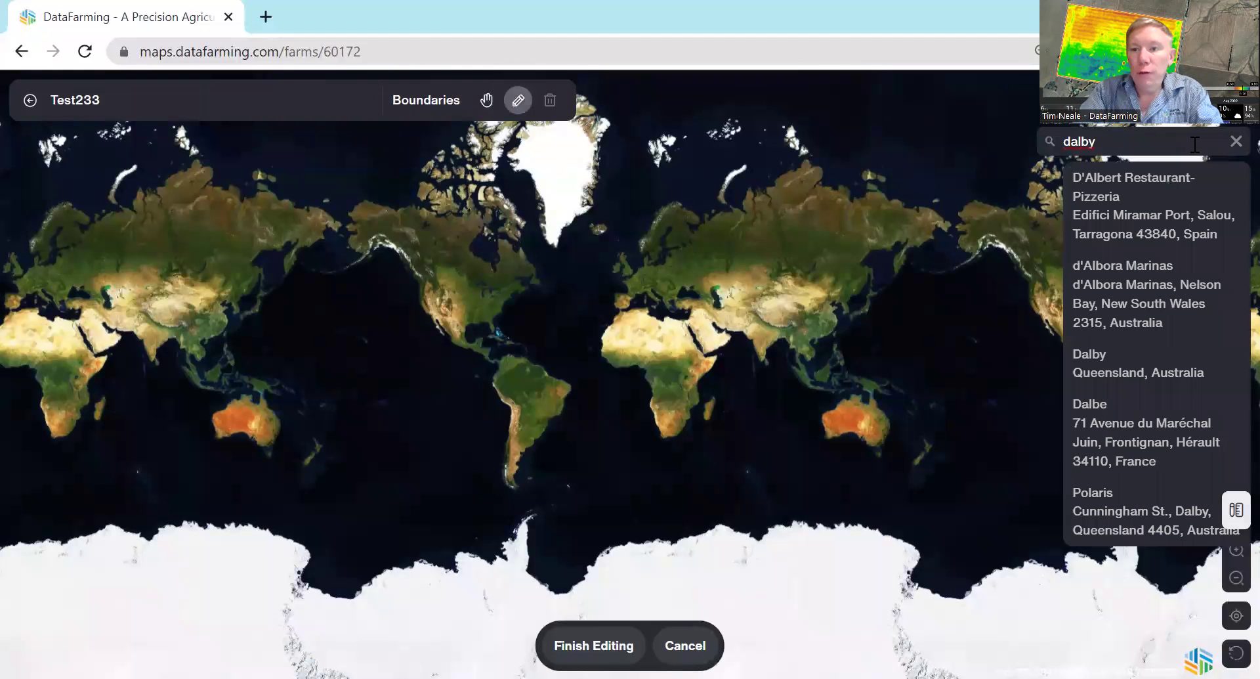
{"action": "left_click", "coordinate": [1118, 368]}
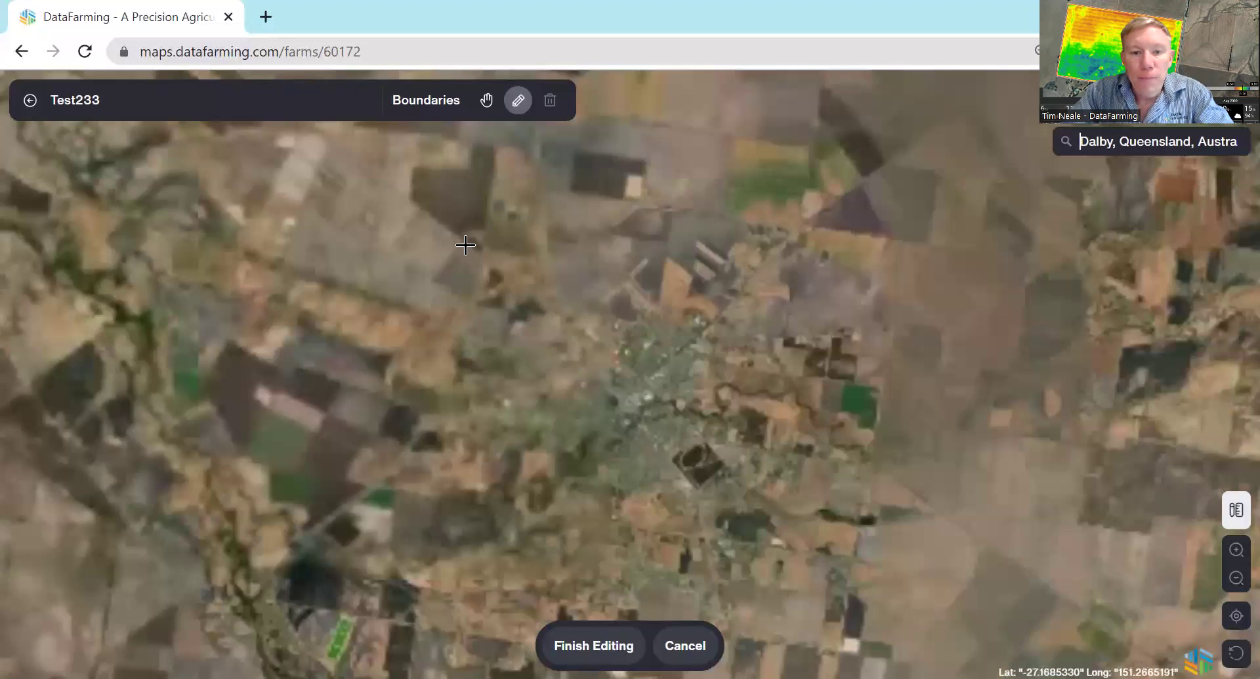
{"action": "scroll", "coordinate": [672, 480], "scroll_direction": "up", "scroll_amount": 3}
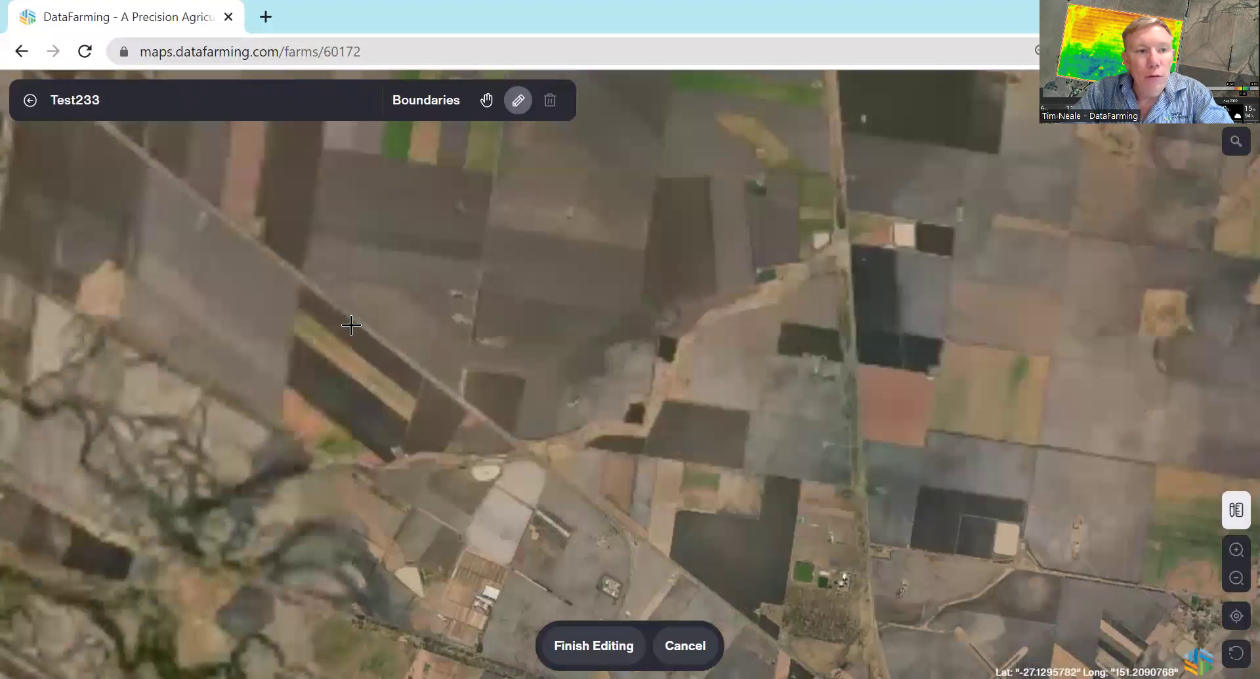
{"action": "scroll", "coordinate": [441, 321], "scroll_direction": "down", "scroll_amount": 4}
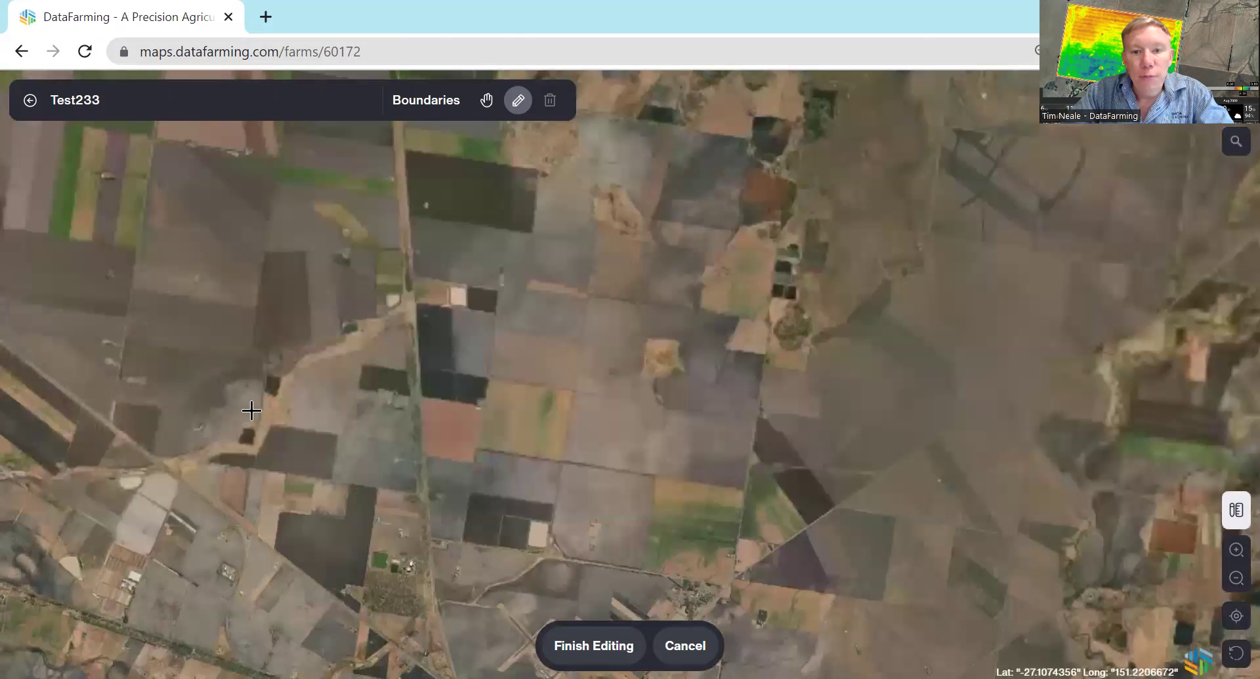
{"action": "scroll", "coordinate": [626, 388], "scroll_direction": "up", "scroll_amount": 1}
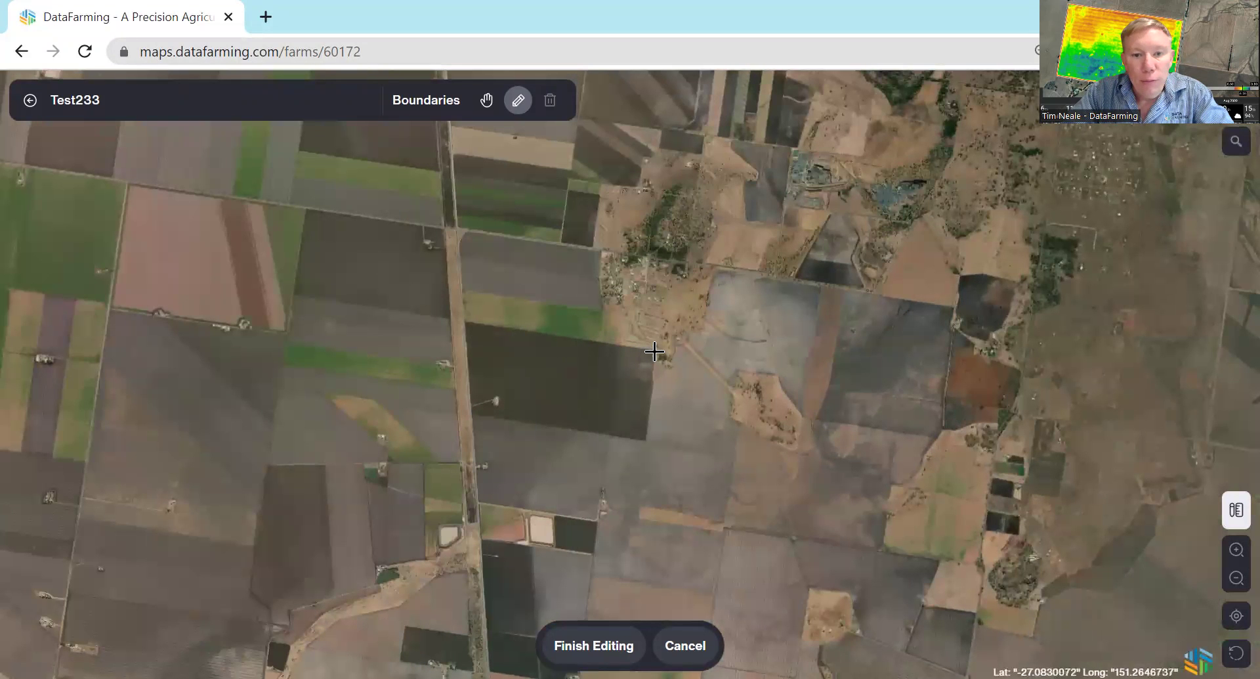
- Outline the paddock with four corners, add a top-edge vertex, and finish editing
{"action": "left_click", "coordinate": [644, 439]}
{"action": "left_click", "coordinate": [653, 352]}
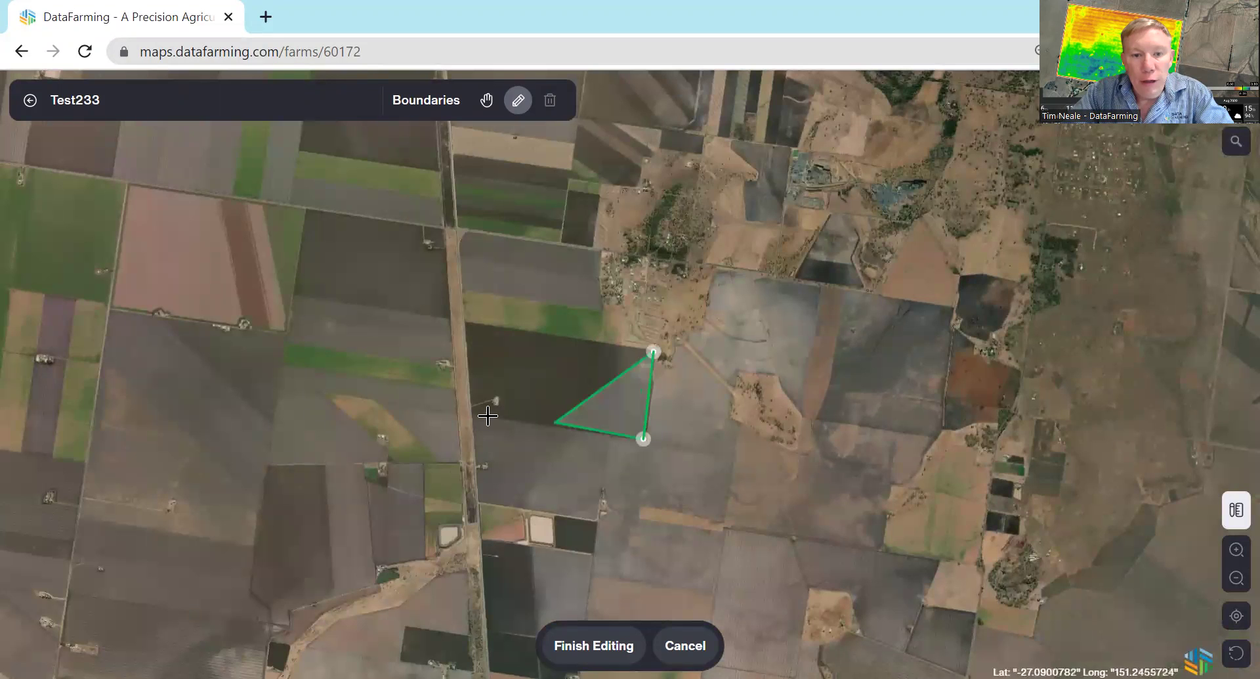
{"action": "left_click", "coordinate": [476, 412]}
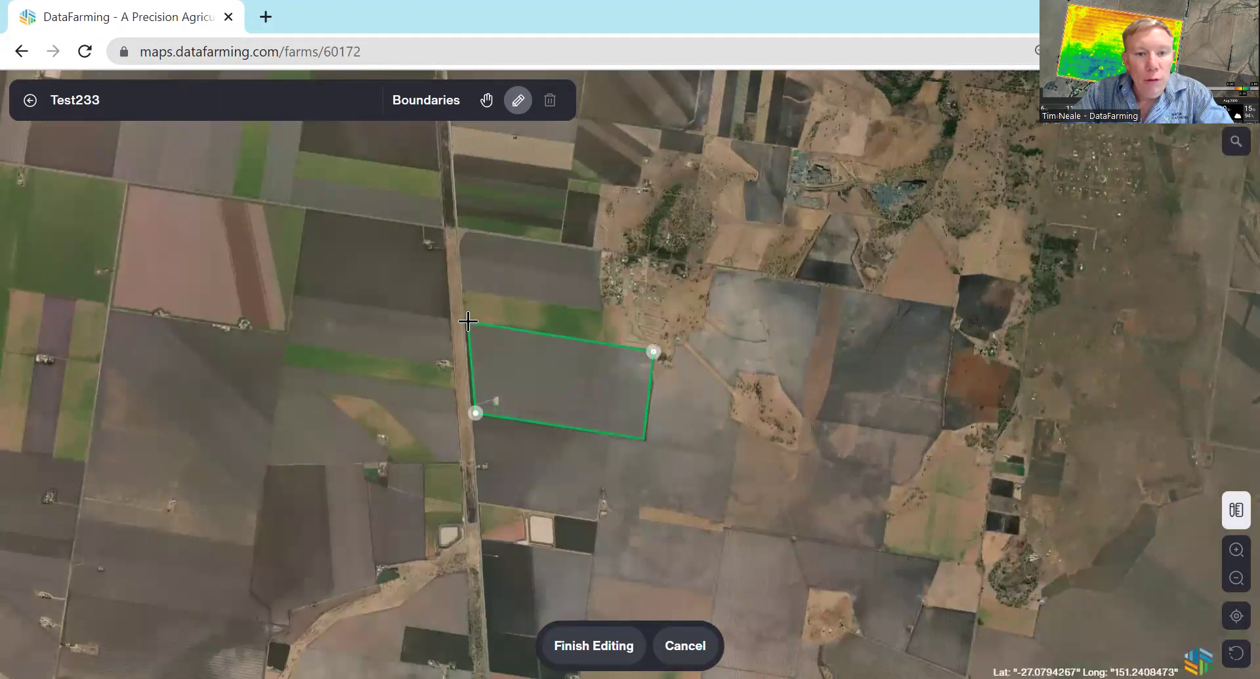
{"action": "left_click", "coordinate": [468, 321]}
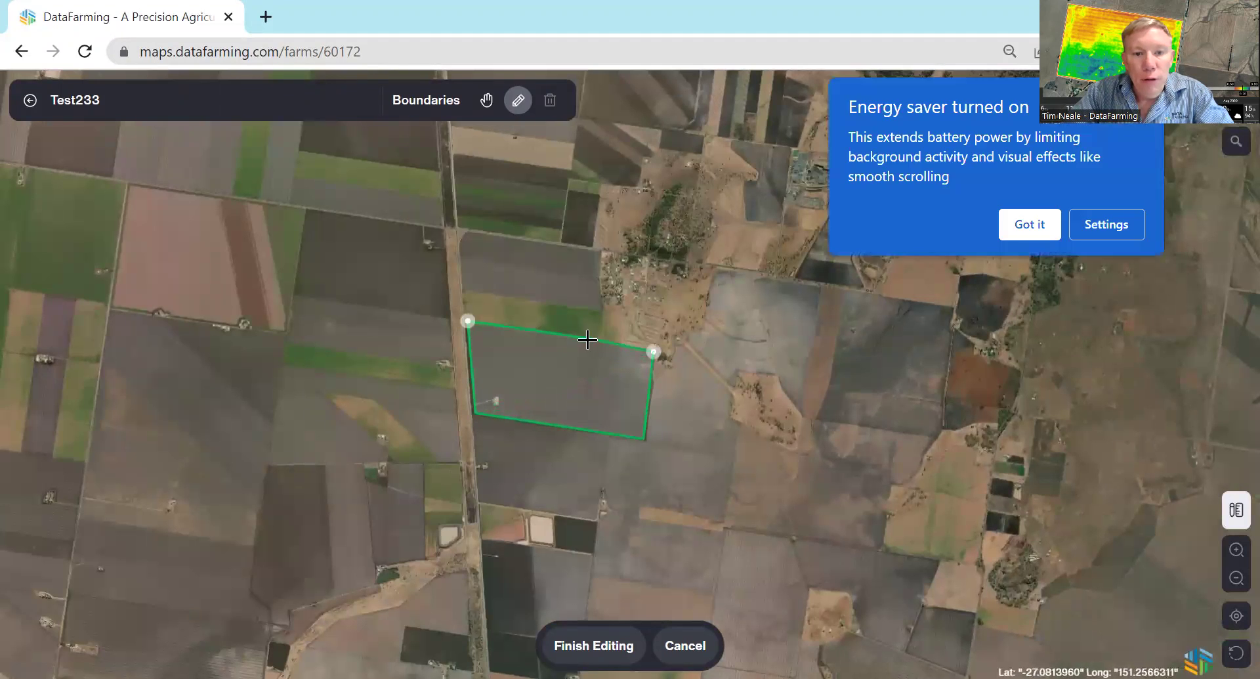
{"action": "left_click_drag", "start_coordinate": [588, 340], "coordinate": [646, 306]}
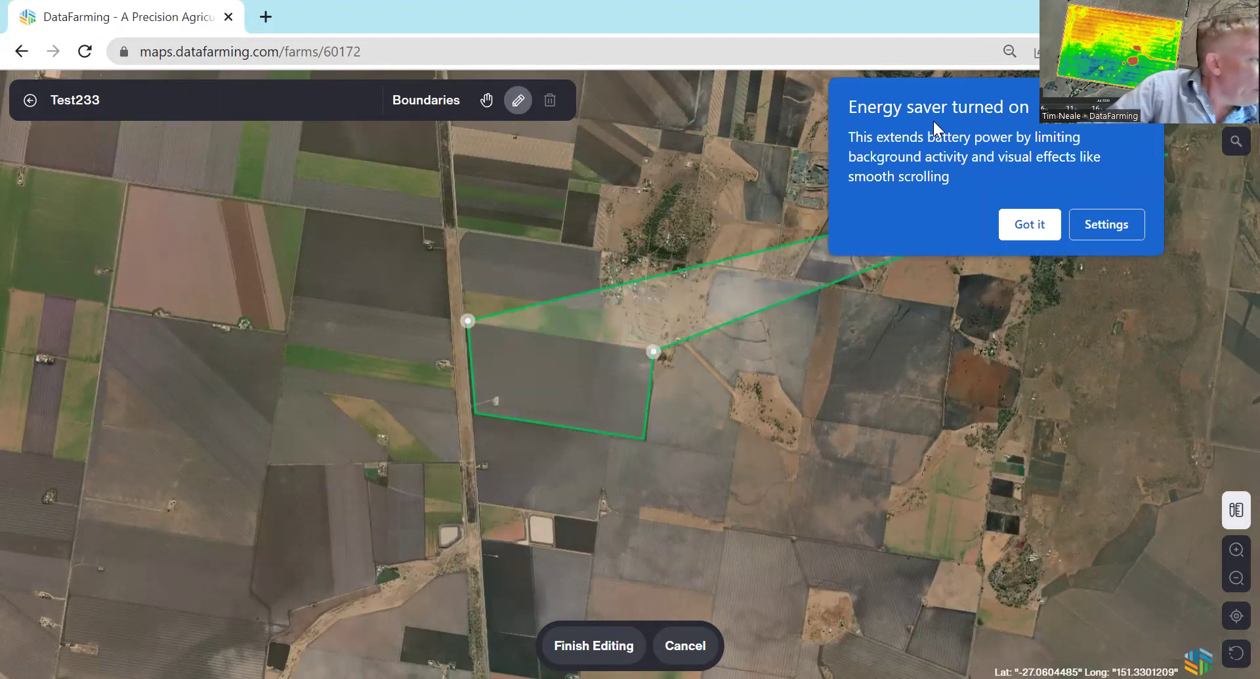
{"action": "left_click", "coordinate": [1032, 230]}
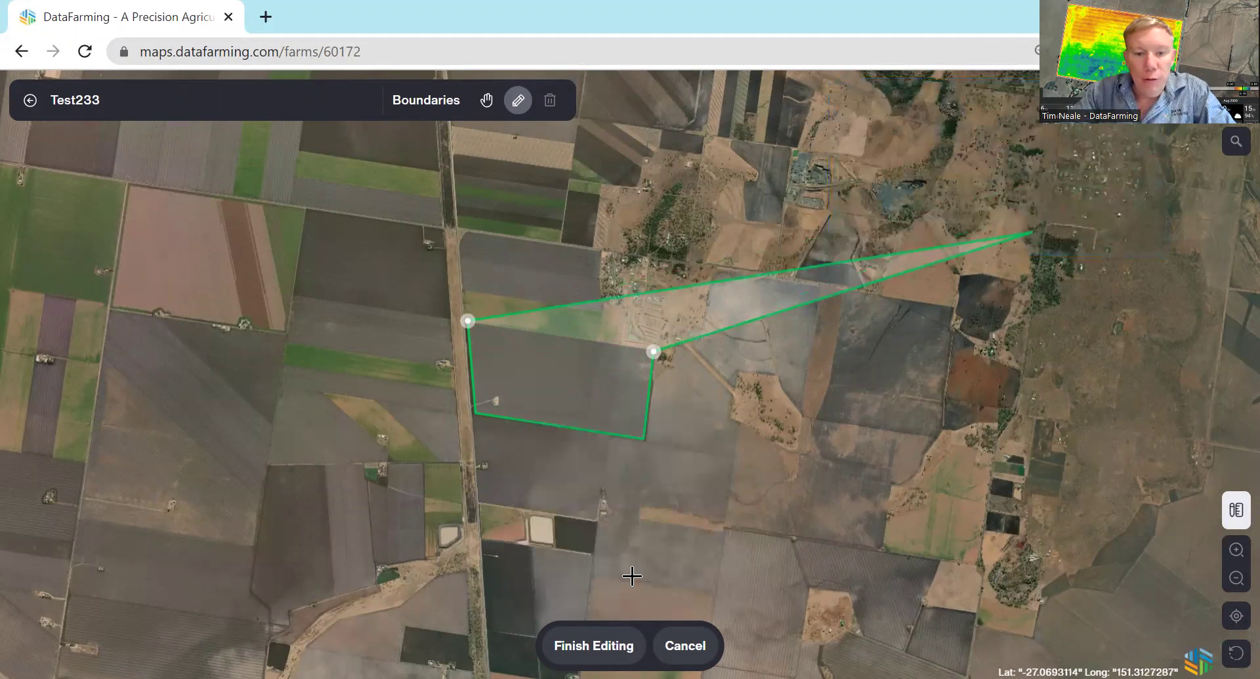
{"action": "left_click", "coordinate": [617, 646]}
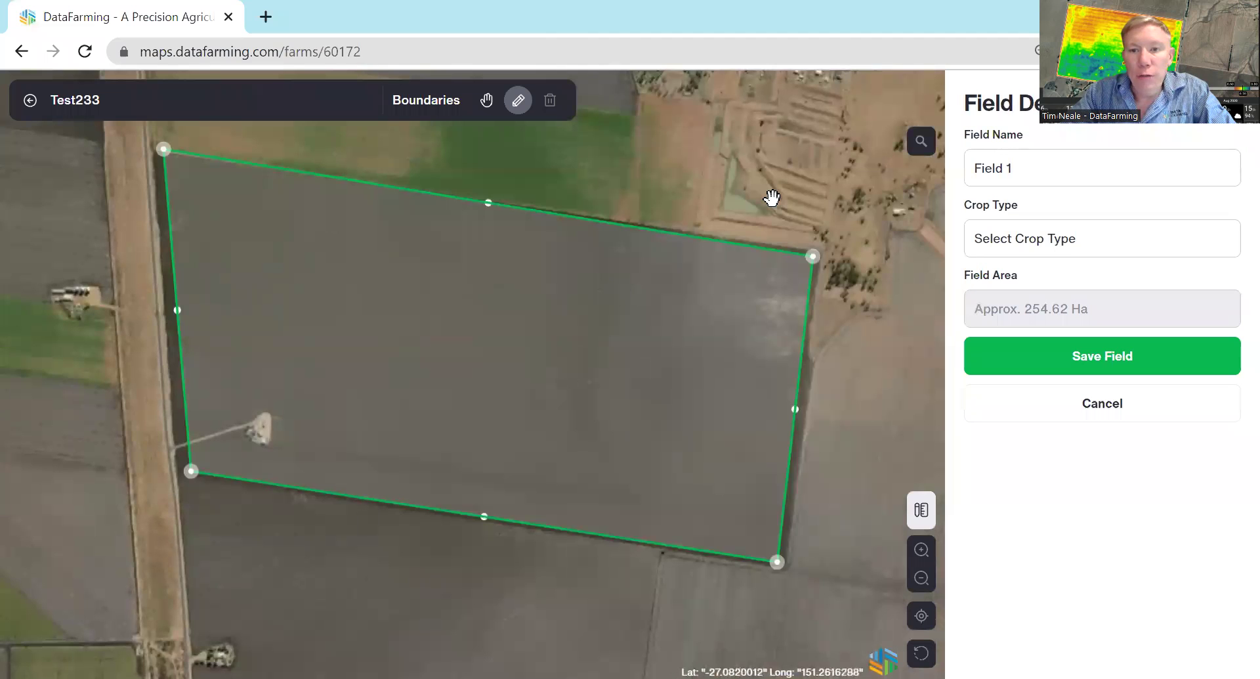
- Rename the field to Field 1123123 and set its crop type to Fallow
{"action": "left_click", "coordinate": [1035, 167]}
{"action": "type", "text": "123123"}
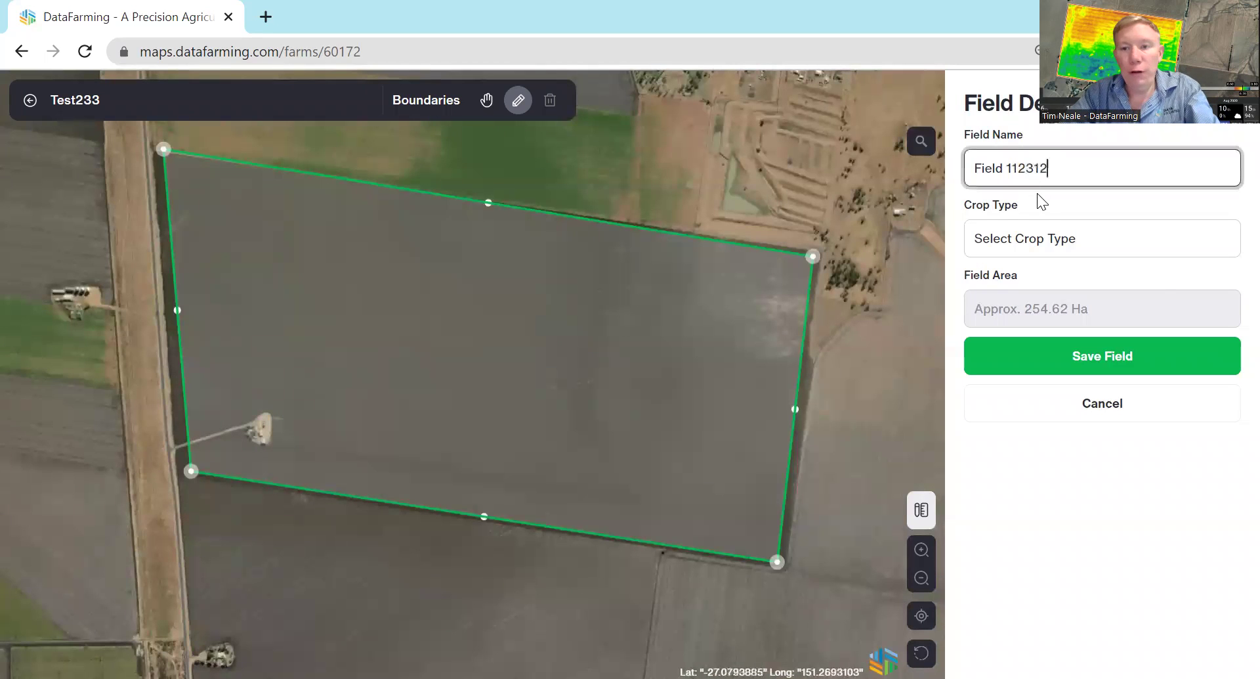
{"action": "left_click", "coordinate": [1036, 253]}
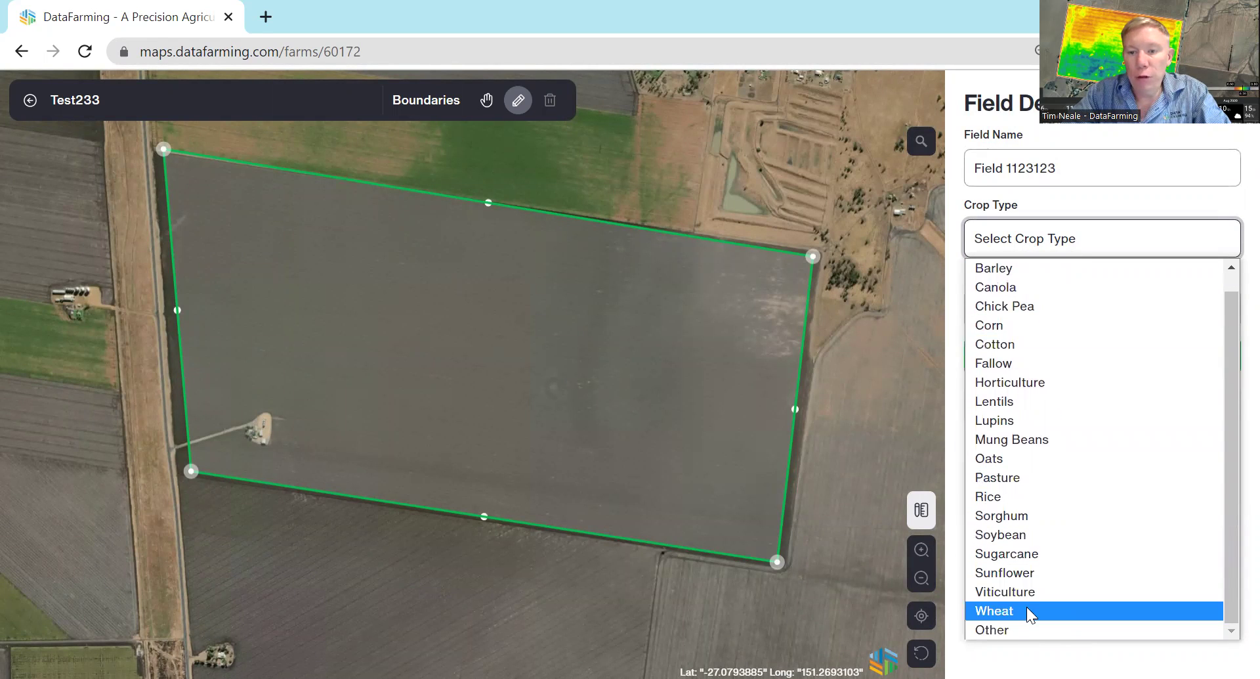
{"action": "left_click", "coordinate": [1033, 365]}
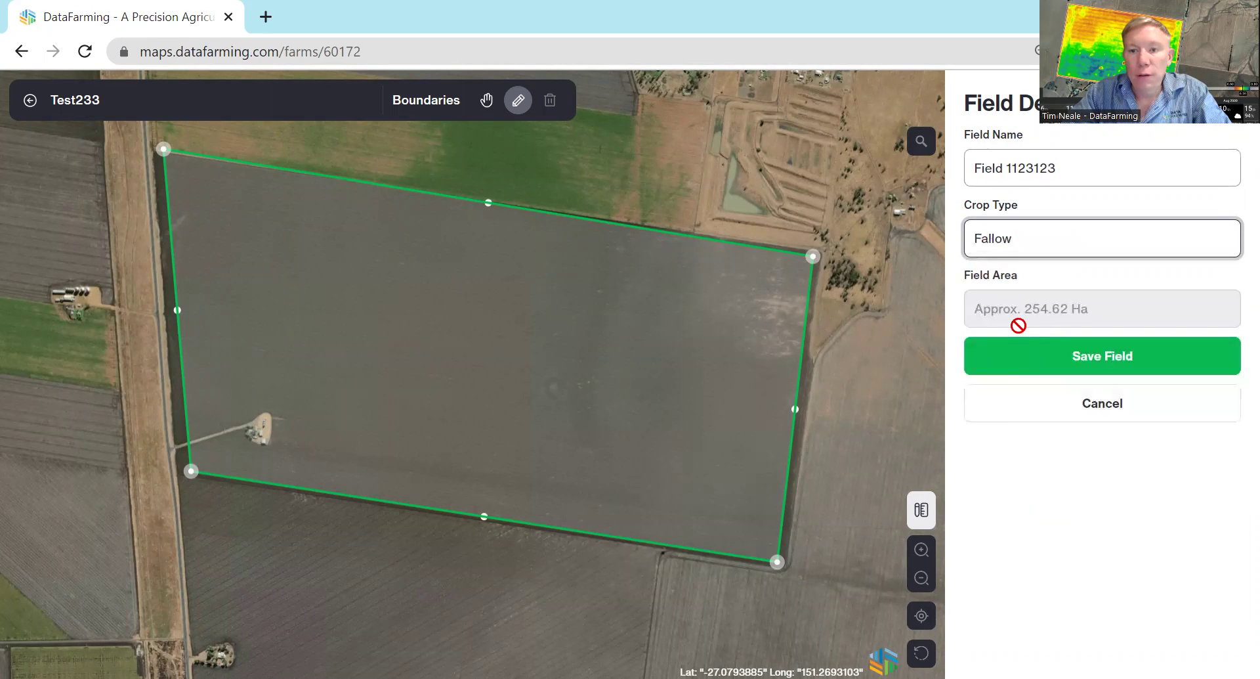
- Adjust the left edge and bottom-right corner, then save the field at about 255.72 Ha
{"action": "mouse_move", "coordinate": [177, 310]}
{"action": "left_mouse_down"}
{"action": "mouse_move", "coordinate": [278, 298]}
{"action": "mouse_move", "coordinate": [178, 314]}
{"action": "left_mouse_up"}
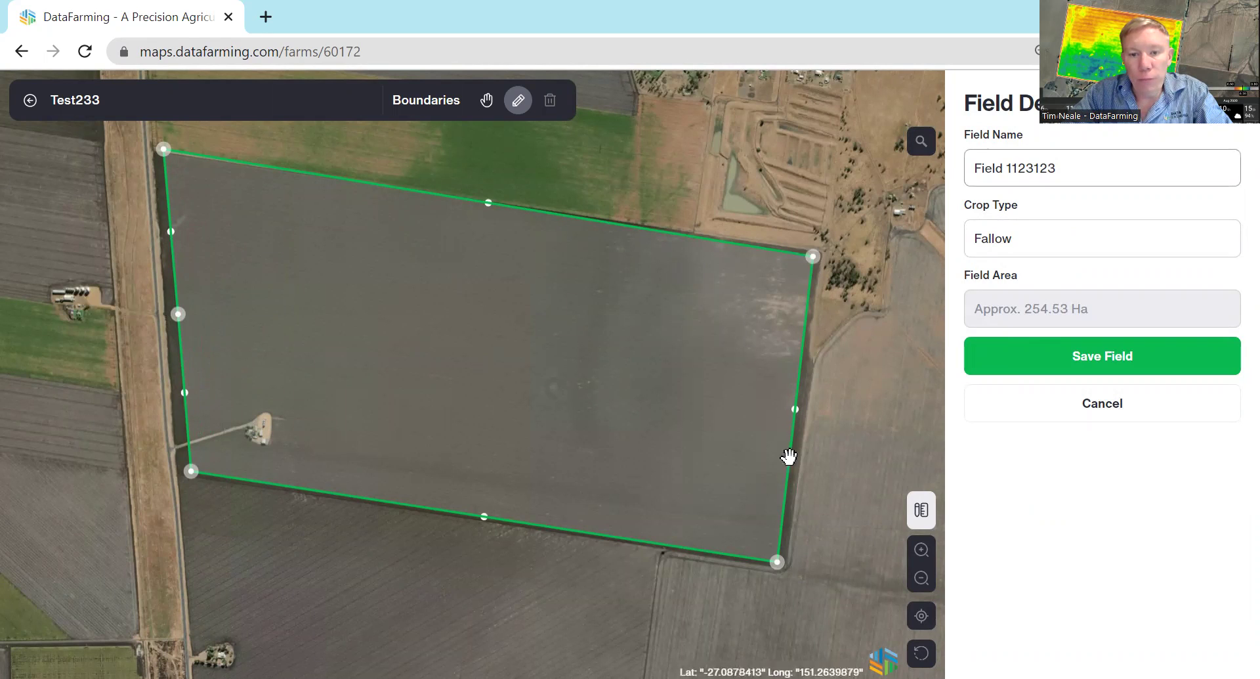
{"action": "left_click_drag", "start_coordinate": [776, 563], "coordinate": [781, 564]}
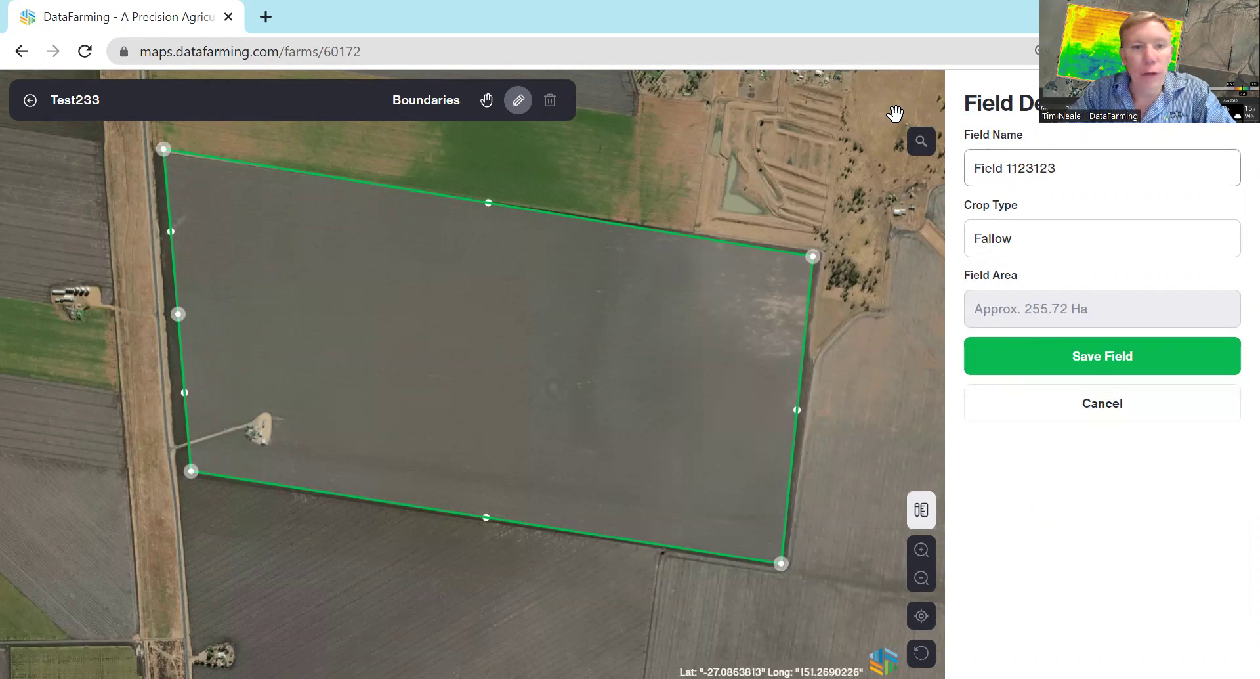
{"action": "left_click", "coordinate": [1114, 360]}
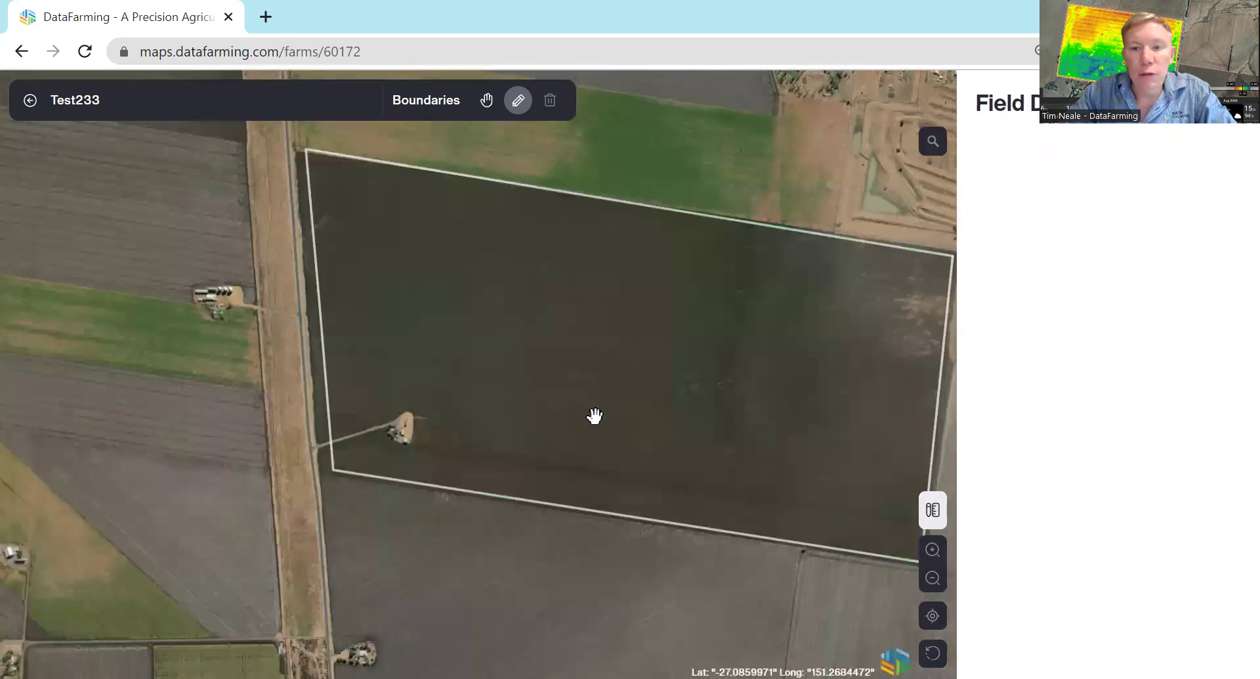
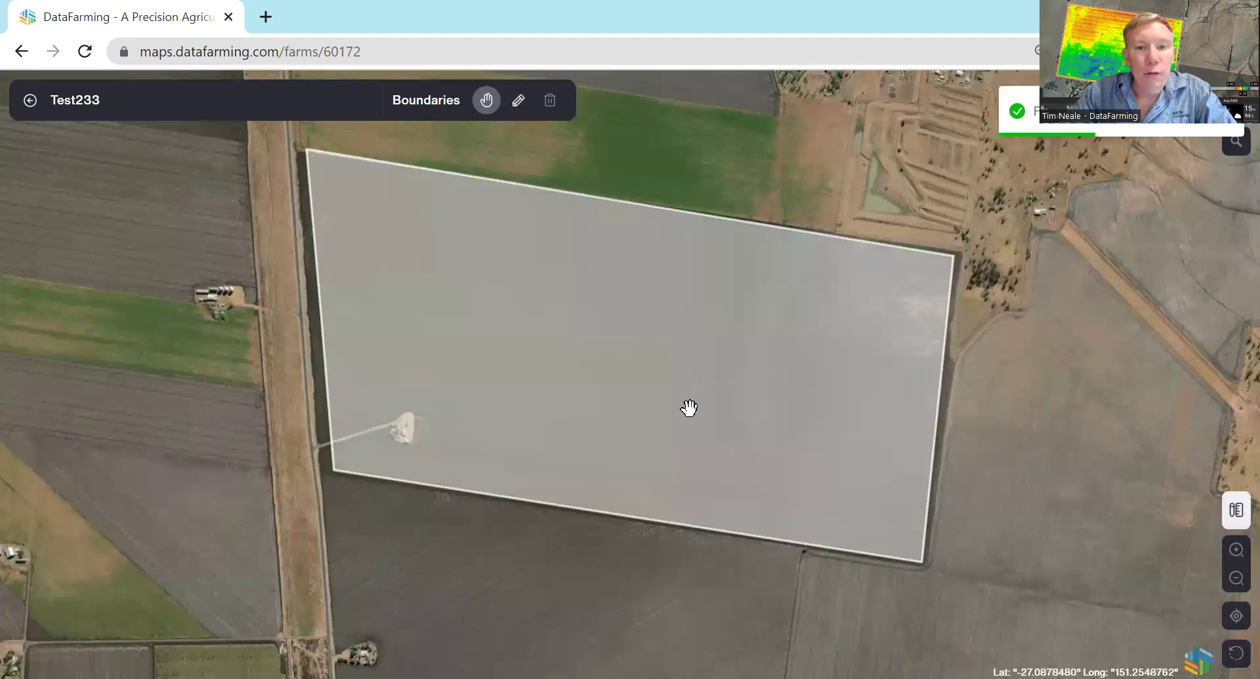
- Outline the southern paddock below the first field as a four-corner polygon of about 172.77 Ha
{"action": "scroll", "coordinate": [690, 407], "scroll_direction": "down", "scroll_amount": 1}
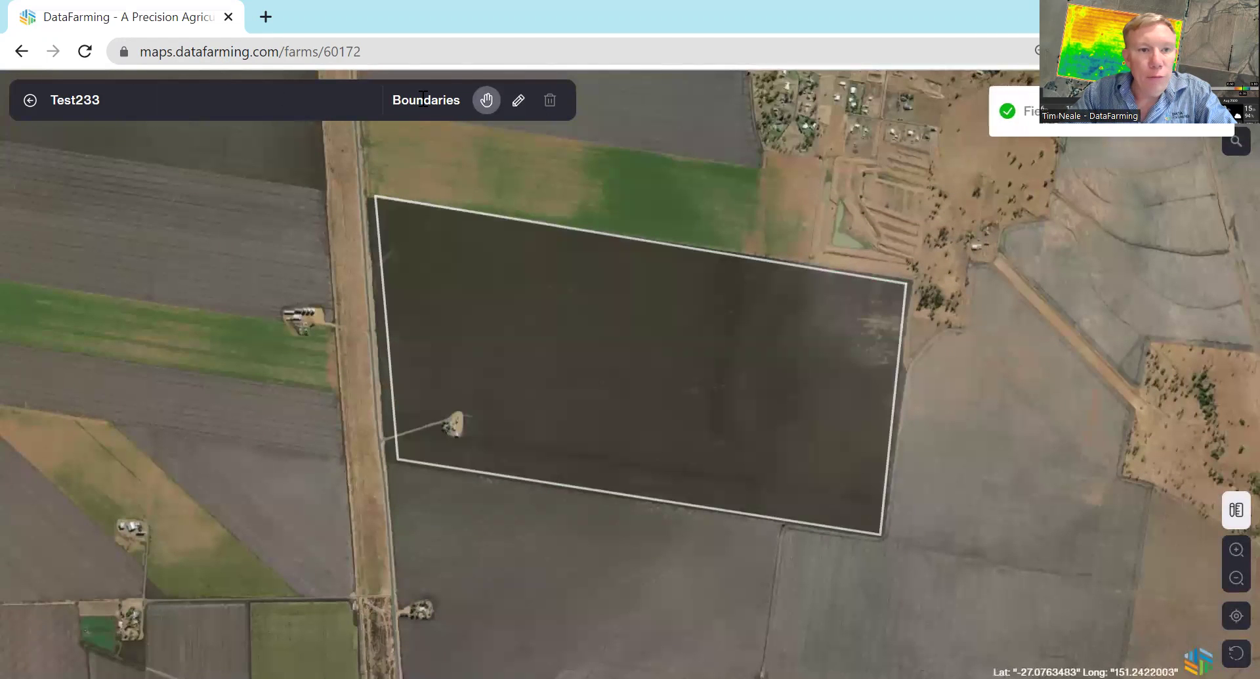
{"action": "left_click_drag", "start_coordinate": [960, 564], "coordinate": [900, 419]}
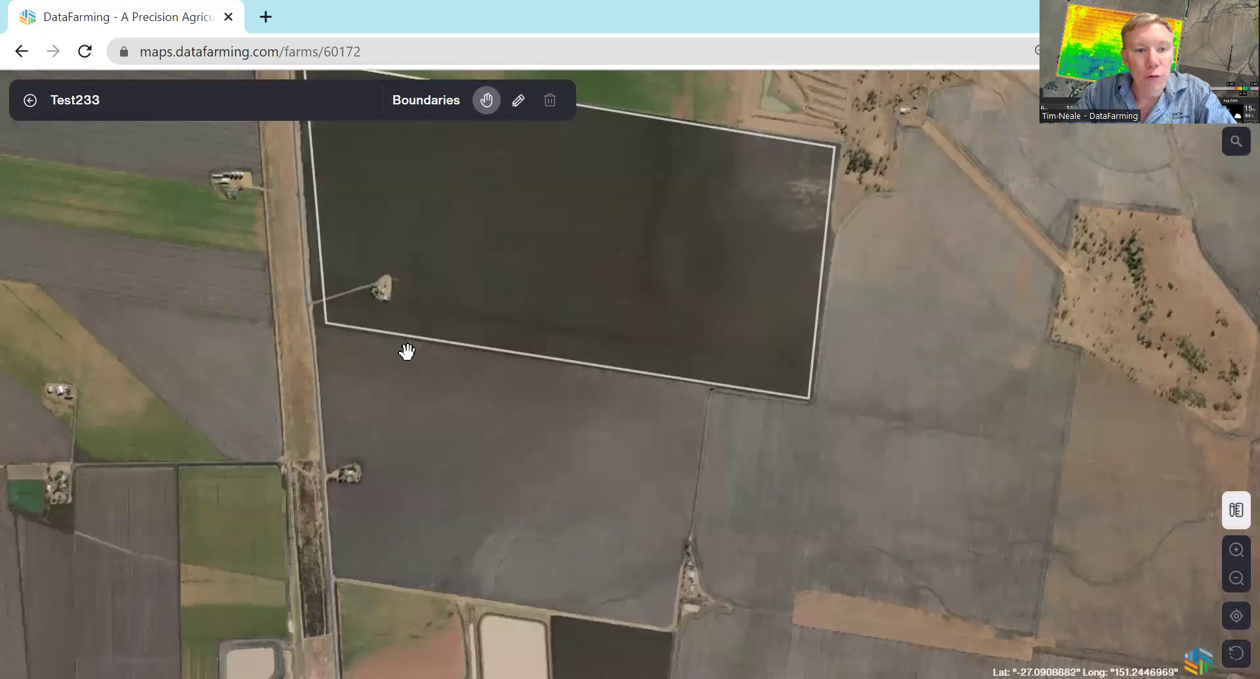
{"action": "left_click", "coordinate": [518, 102]}
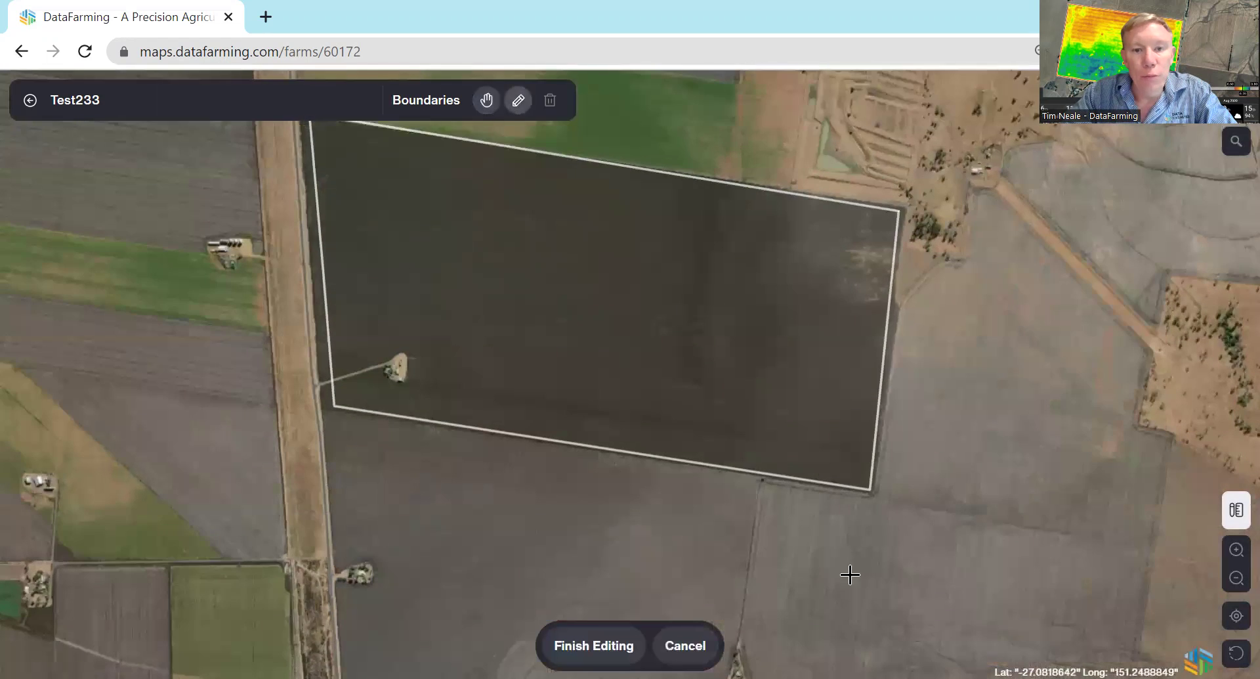
{"action": "left_click_drag", "start_coordinate": [844, 400], "coordinate": [825, 390]}
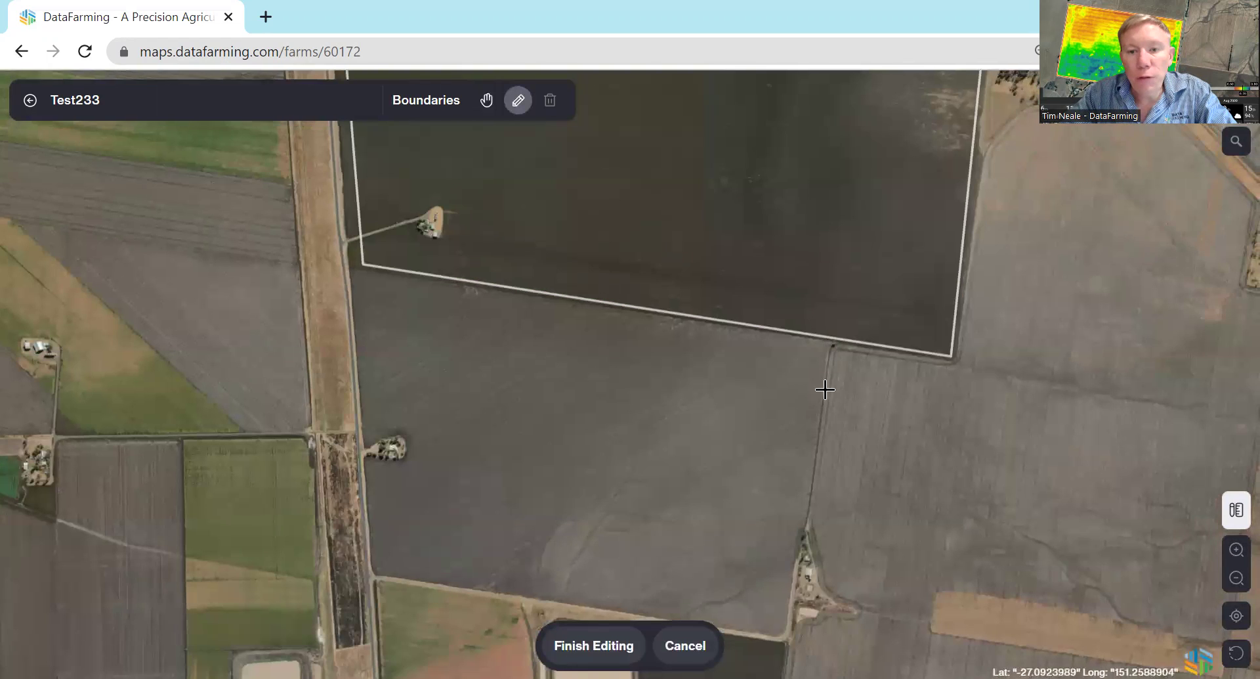
{"action": "left_click", "coordinate": [819, 362]}
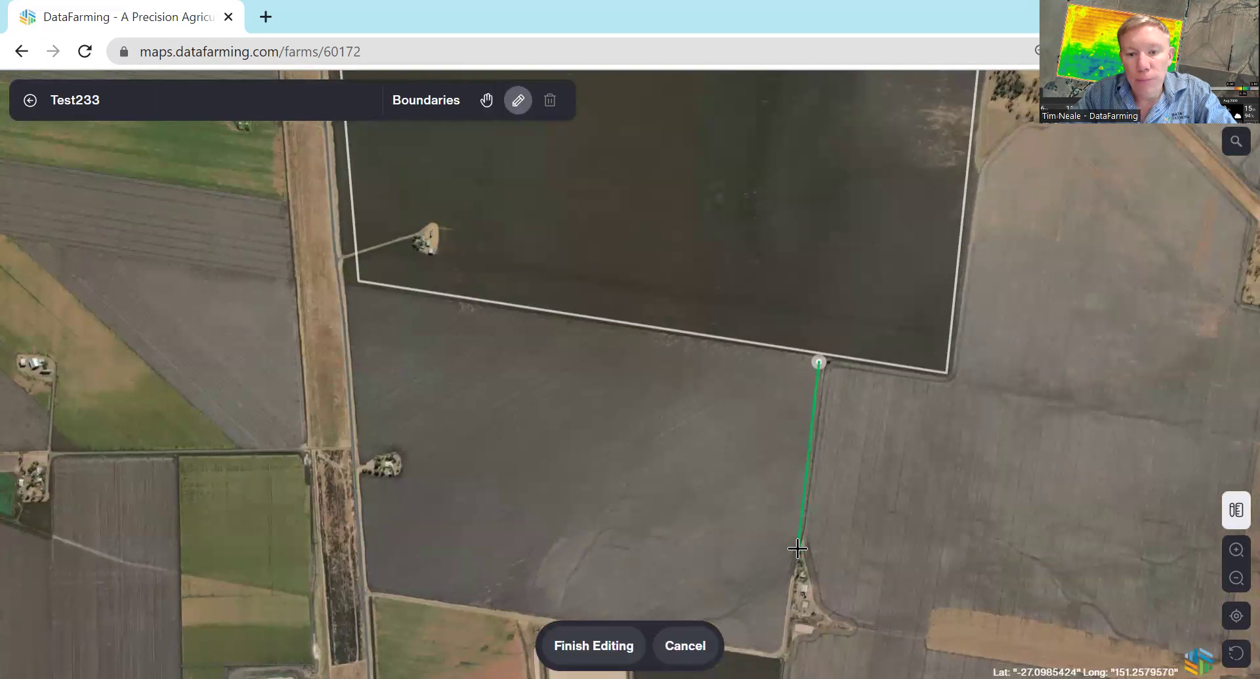
{"action": "left_click", "coordinate": [777, 649]}
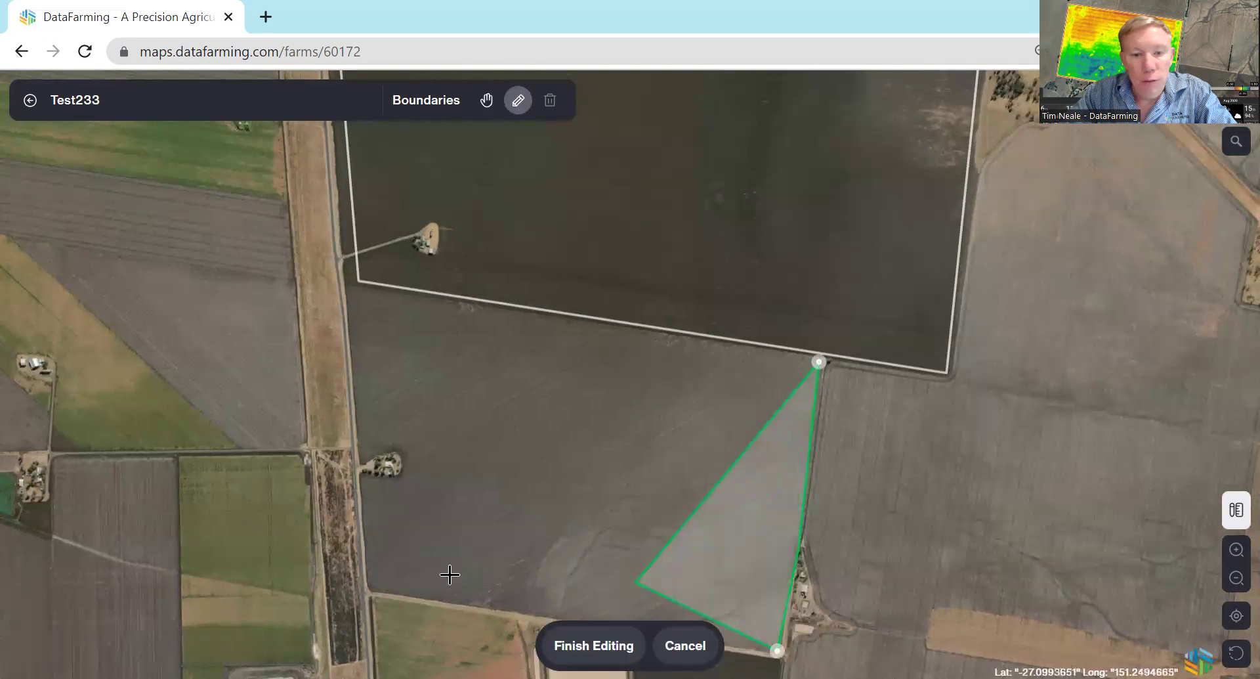
{"action": "left_click", "coordinate": [372, 588]}
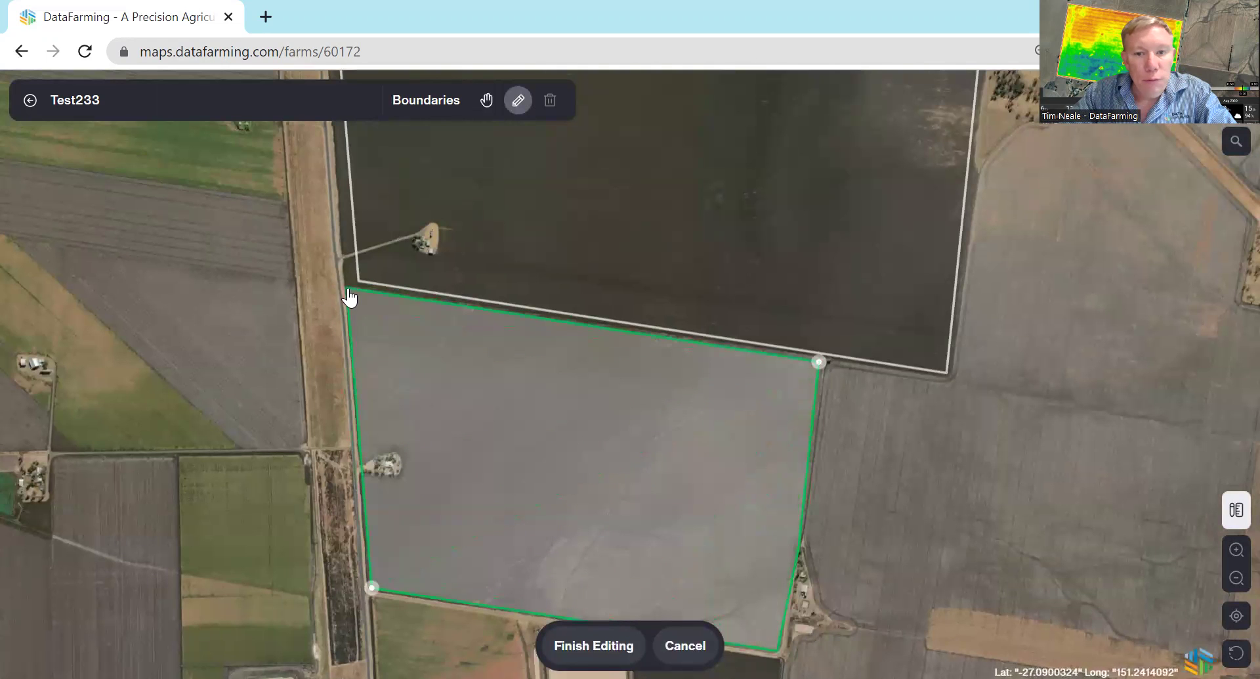
{"action": "left_click", "coordinate": [348, 290]}
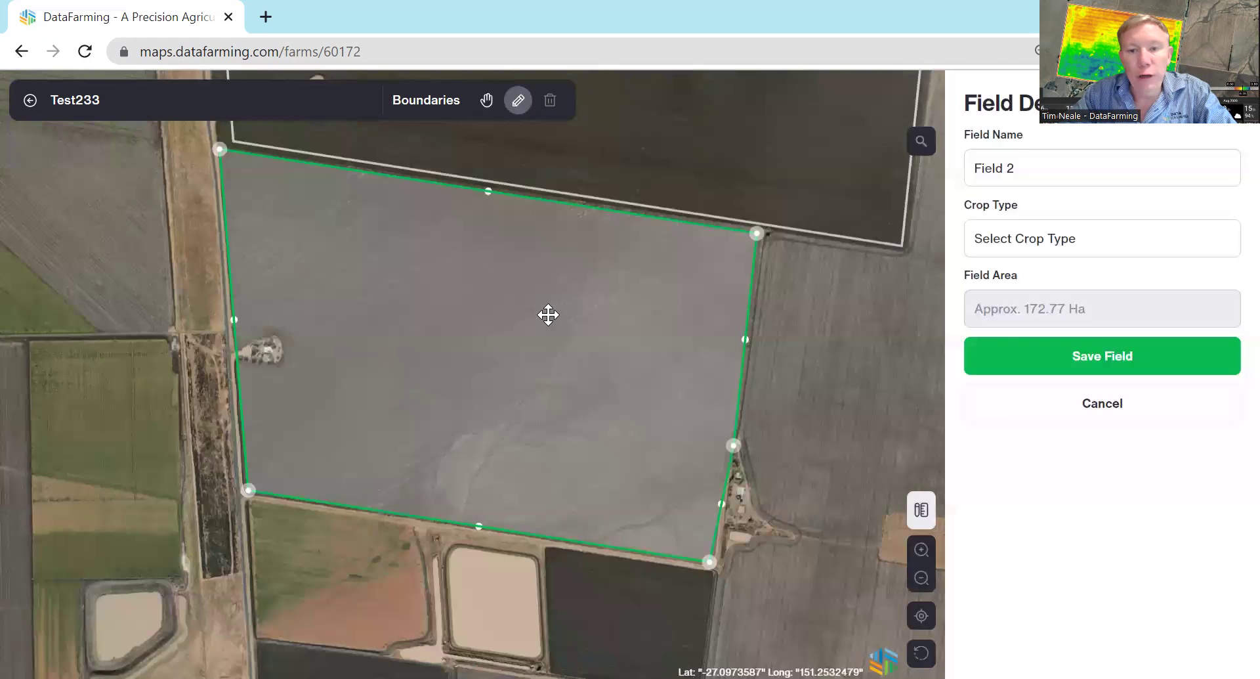
- Name the new field 'Field 2zdsrg', set its crop type to Other, and save it
{"action": "left_click", "coordinate": [1041, 169]}
{"action": "type", "text": "zdsrg"}
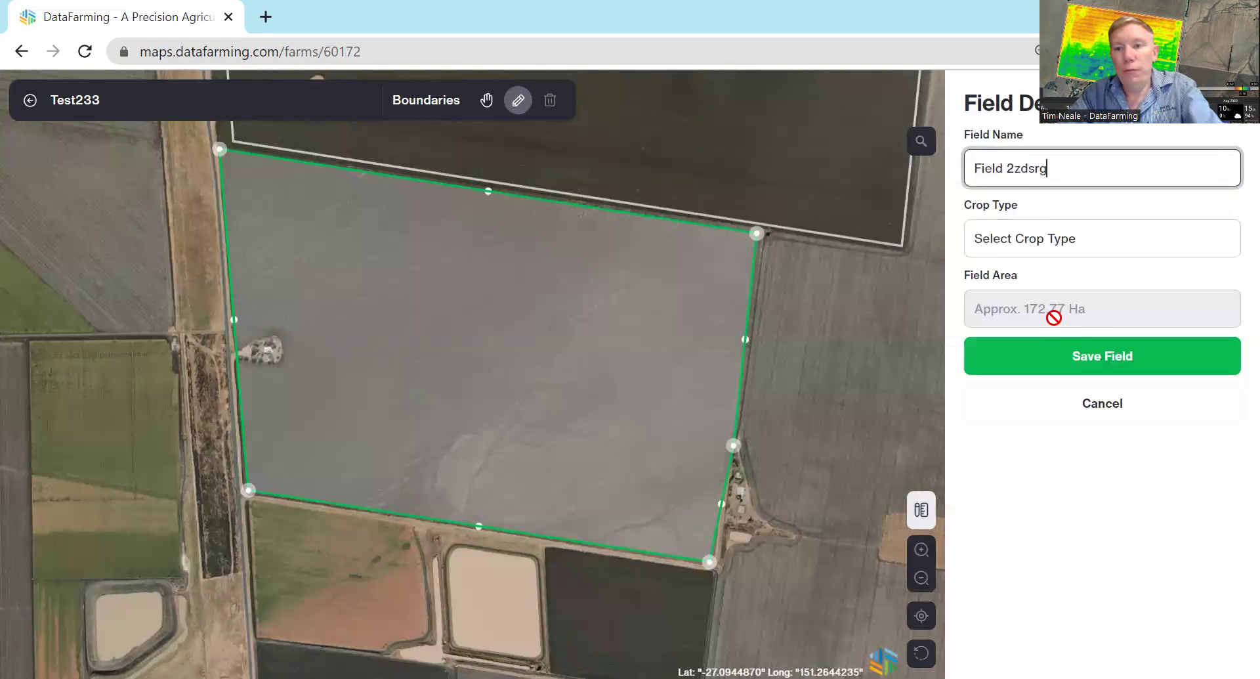
{"action": "left_click", "coordinate": [1035, 233]}
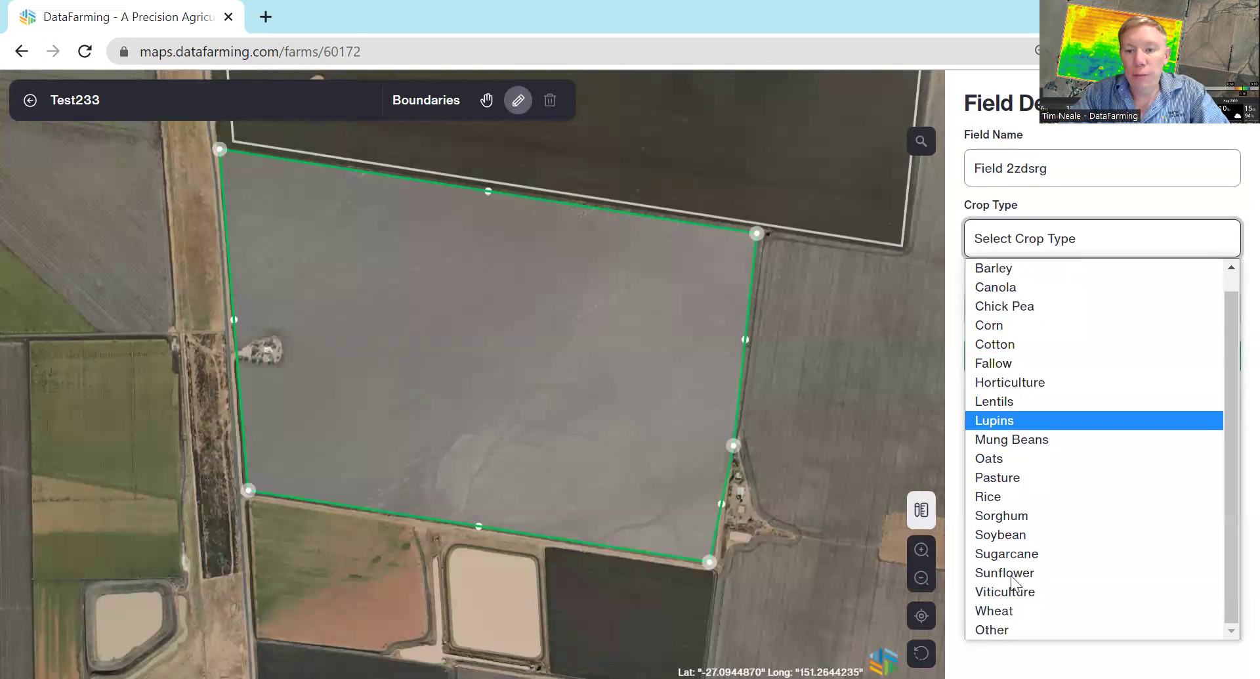
{"action": "left_click", "coordinate": [1035, 352]}
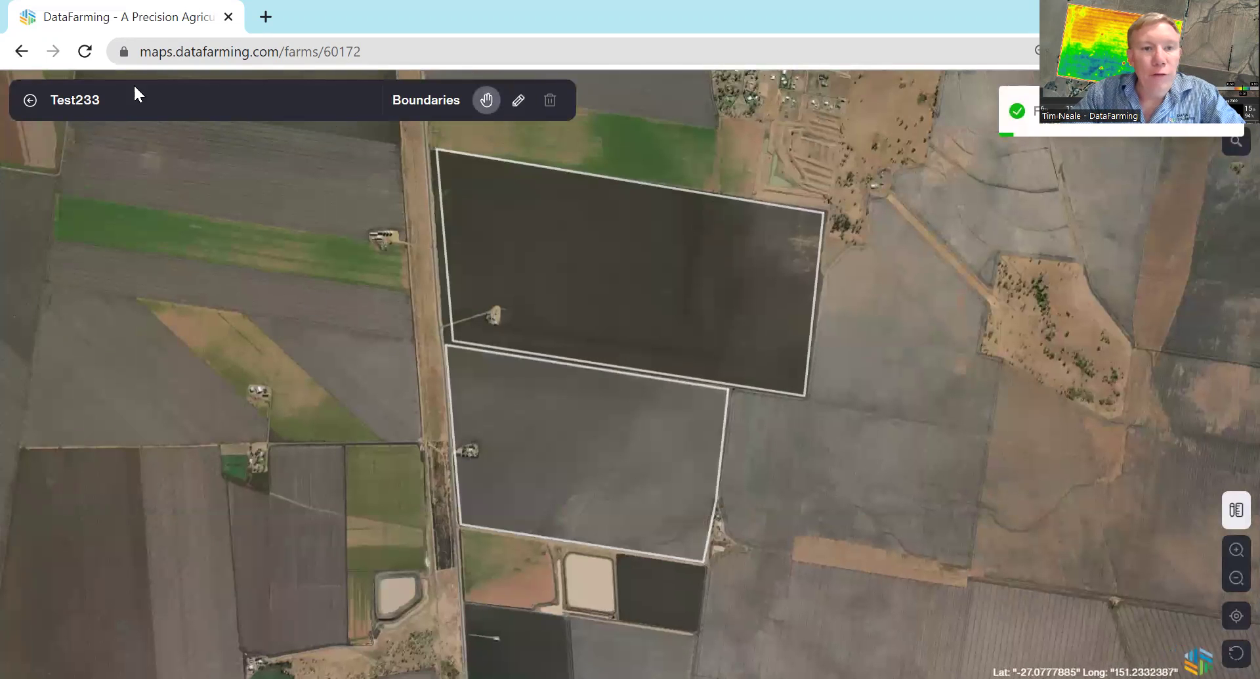
- Leave boundary editing, select Field 1123123 and display its 18 Feb NDVI imagery
{"action": "left_click", "coordinate": [29, 102]}
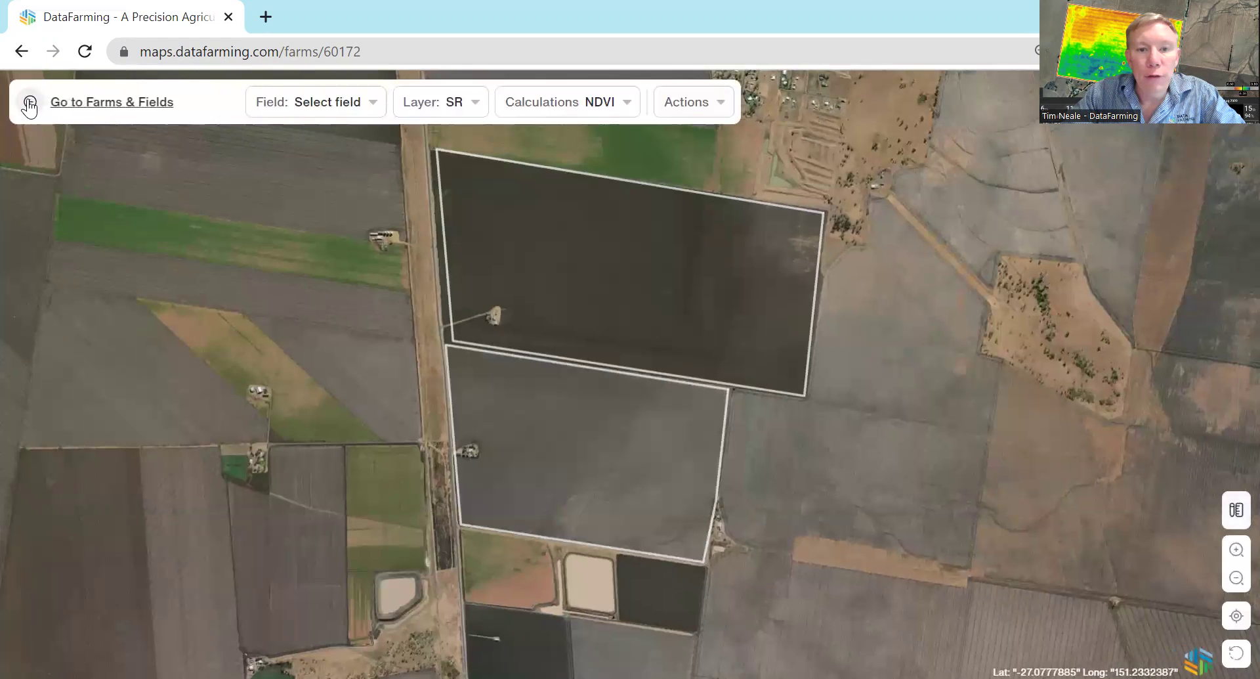
{"action": "left_click", "coordinate": [656, 336]}
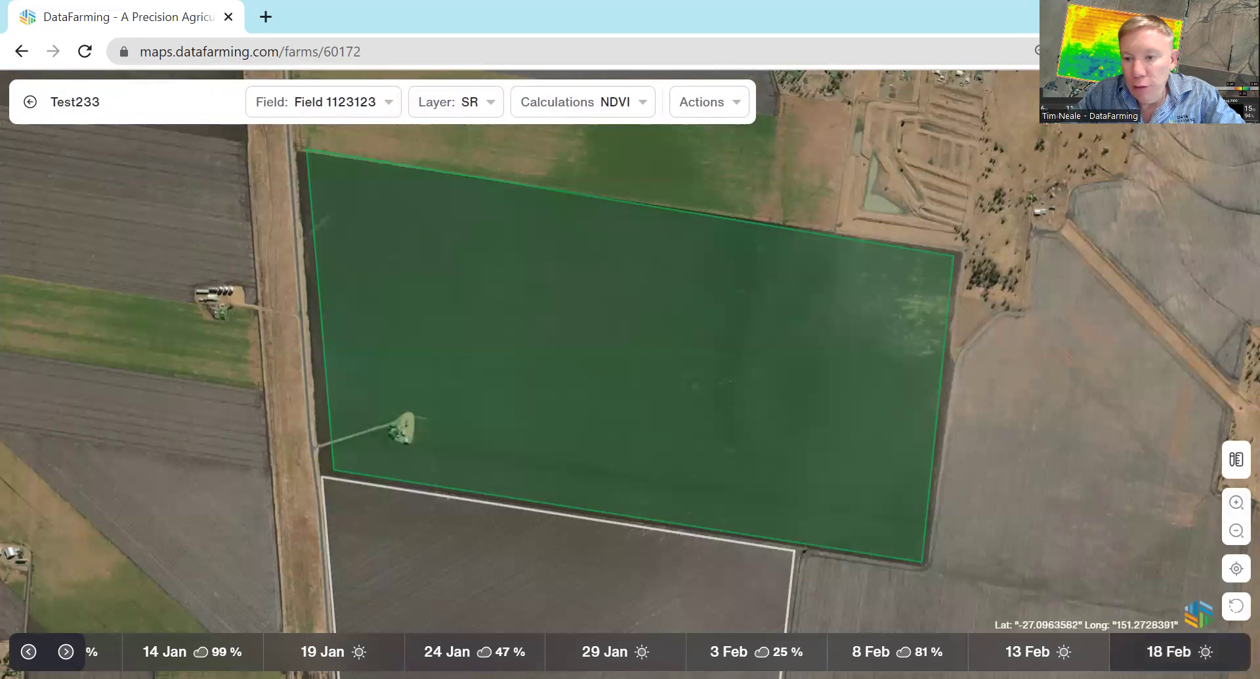
{"action": "left_click", "coordinate": [1159, 646]}
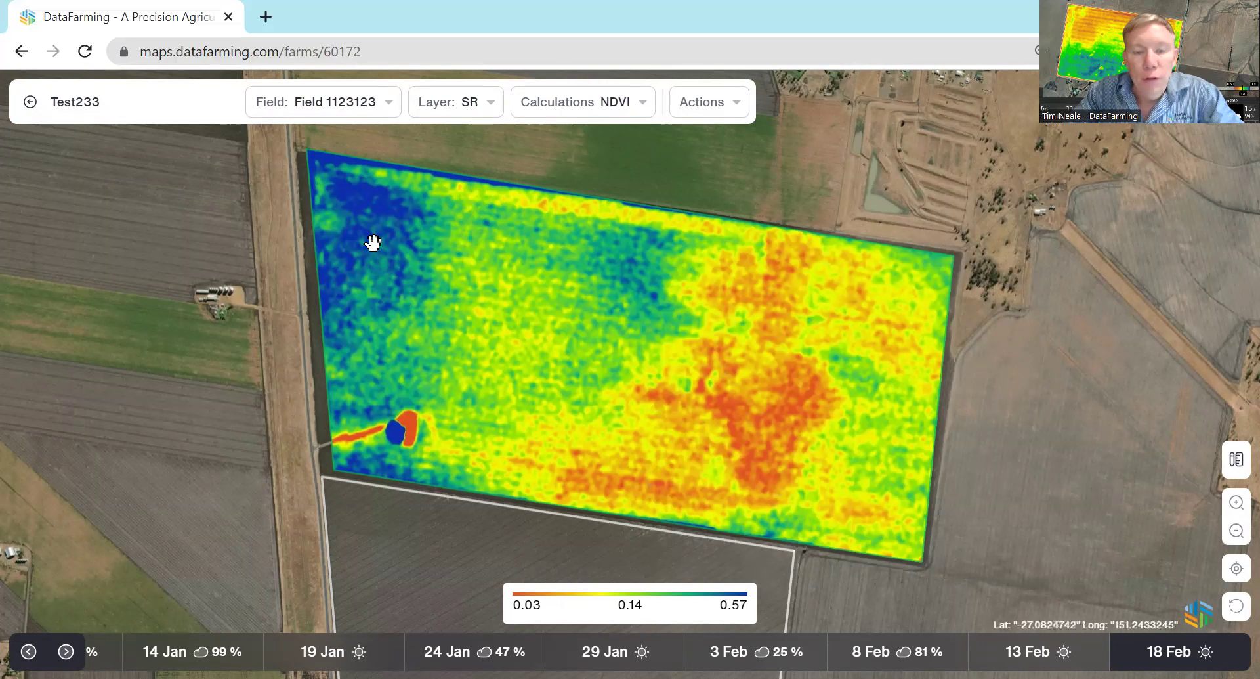
- Check the Field and Layer options, then bring up the Calculations list for Field 1123123
{"action": "left_click", "coordinate": [367, 110]}
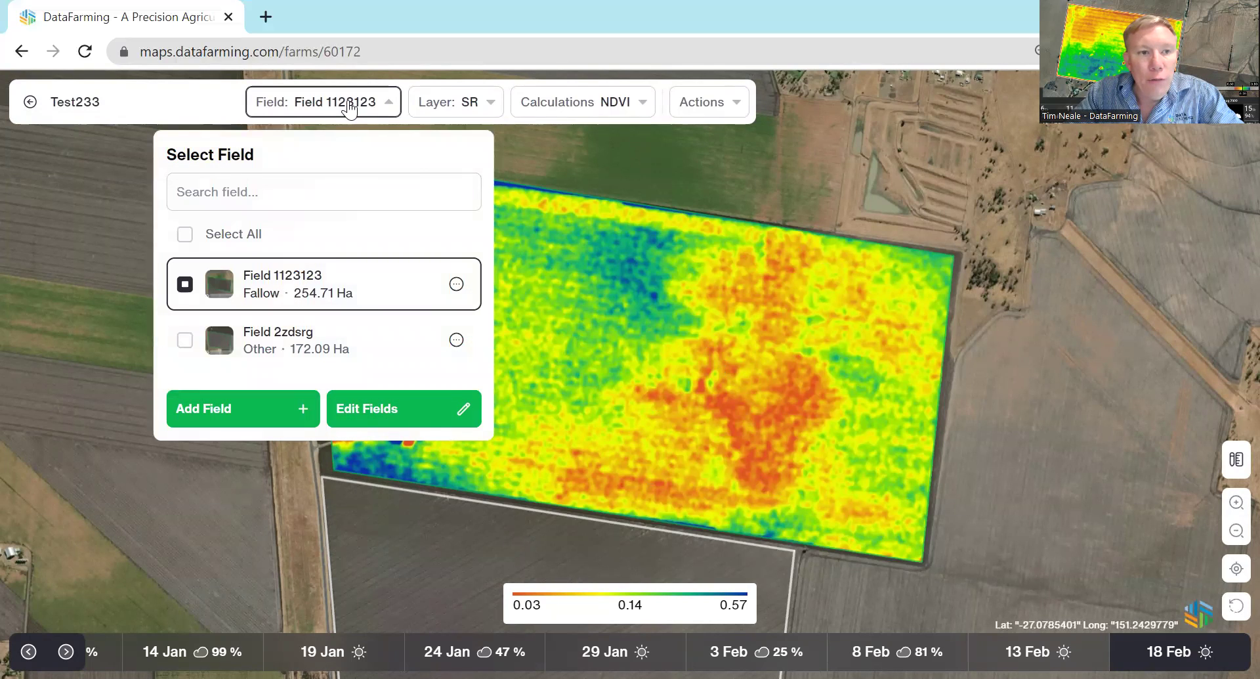
{"action": "left_click", "coordinate": [350, 108]}
{"action": "left_click", "coordinate": [422, 102]}
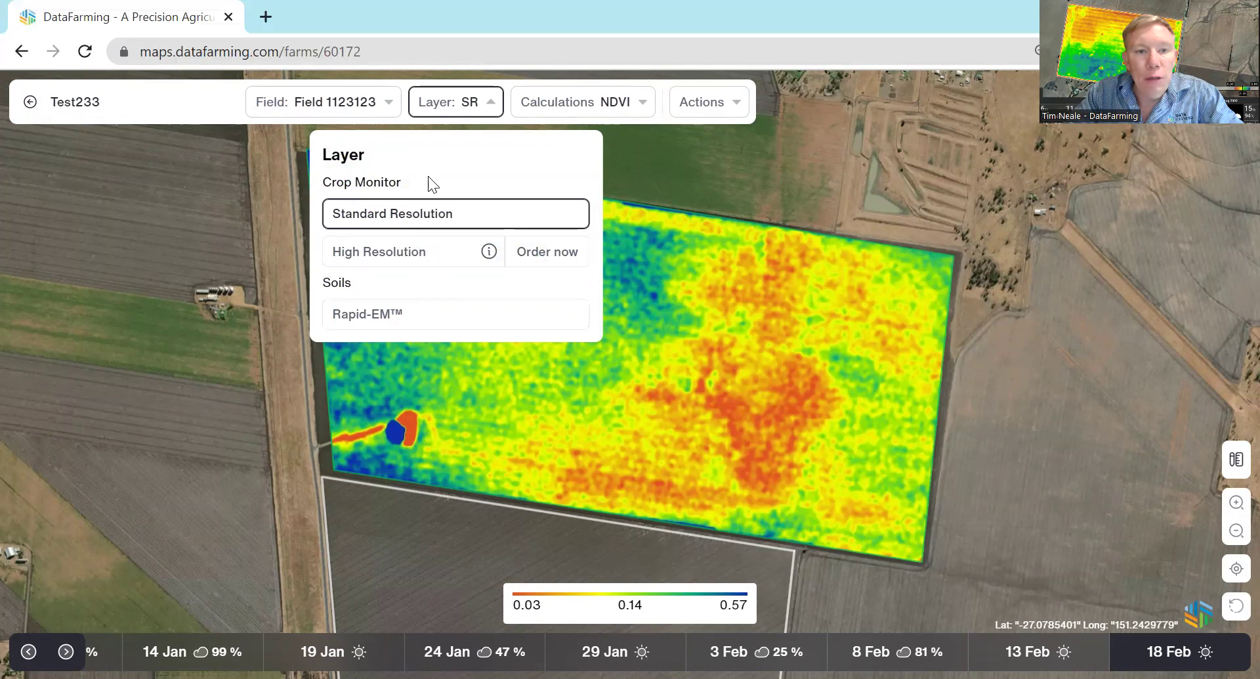
{"action": "left_click", "coordinate": [442, 102]}
{"action": "left_click", "coordinate": [442, 102]}
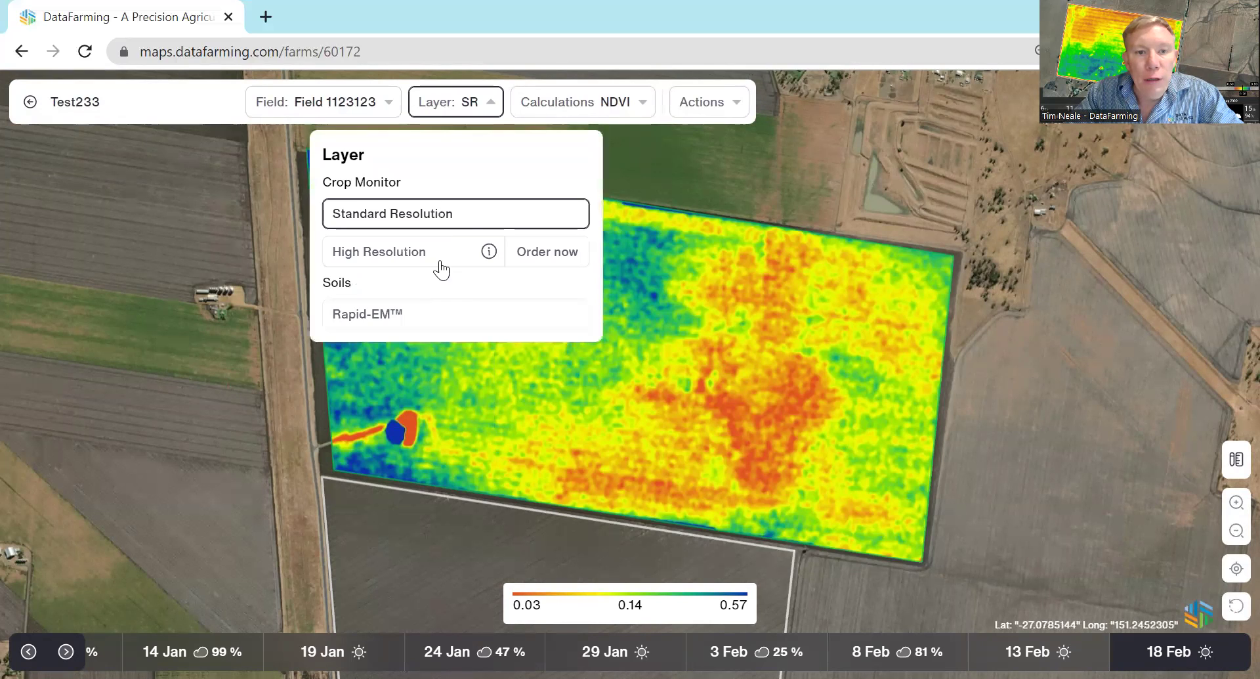
{"action": "left_click", "coordinate": [469, 108]}
{"action": "left_click", "coordinate": [558, 109]}
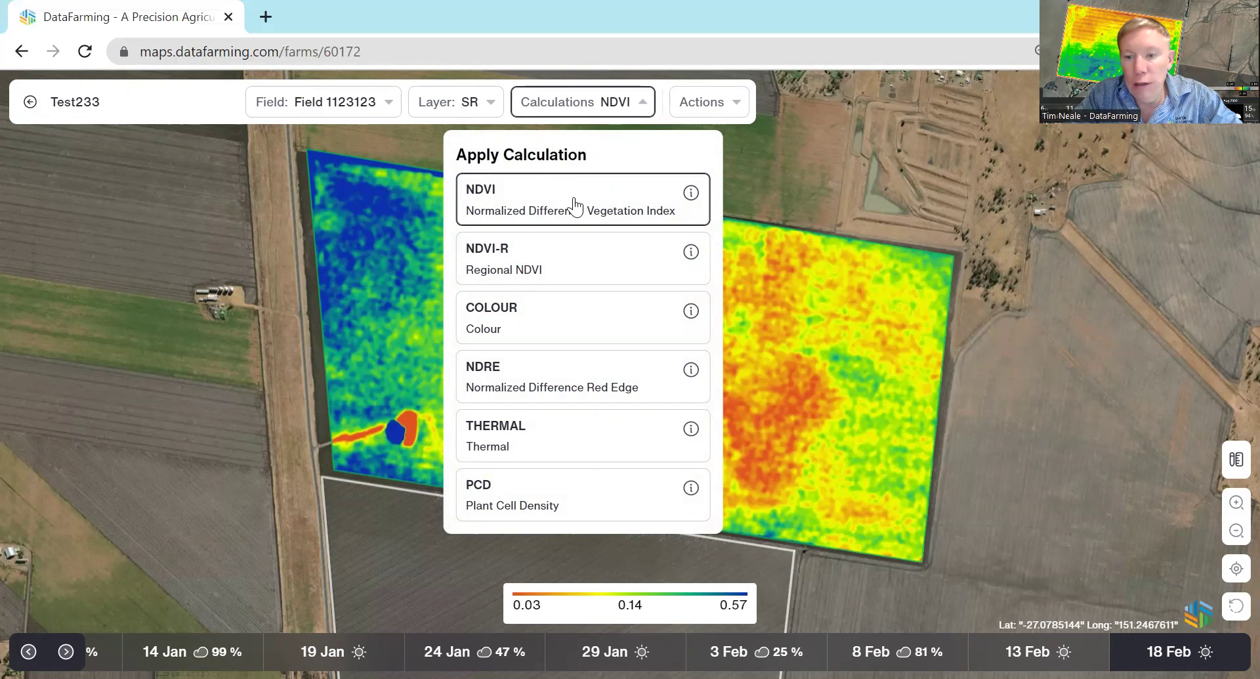
- Apply the NDVI-R Regional NDVI calculation to Field 1123123 and zoom out to see the regional overlay
{"action": "left_click", "coordinate": [575, 270]}
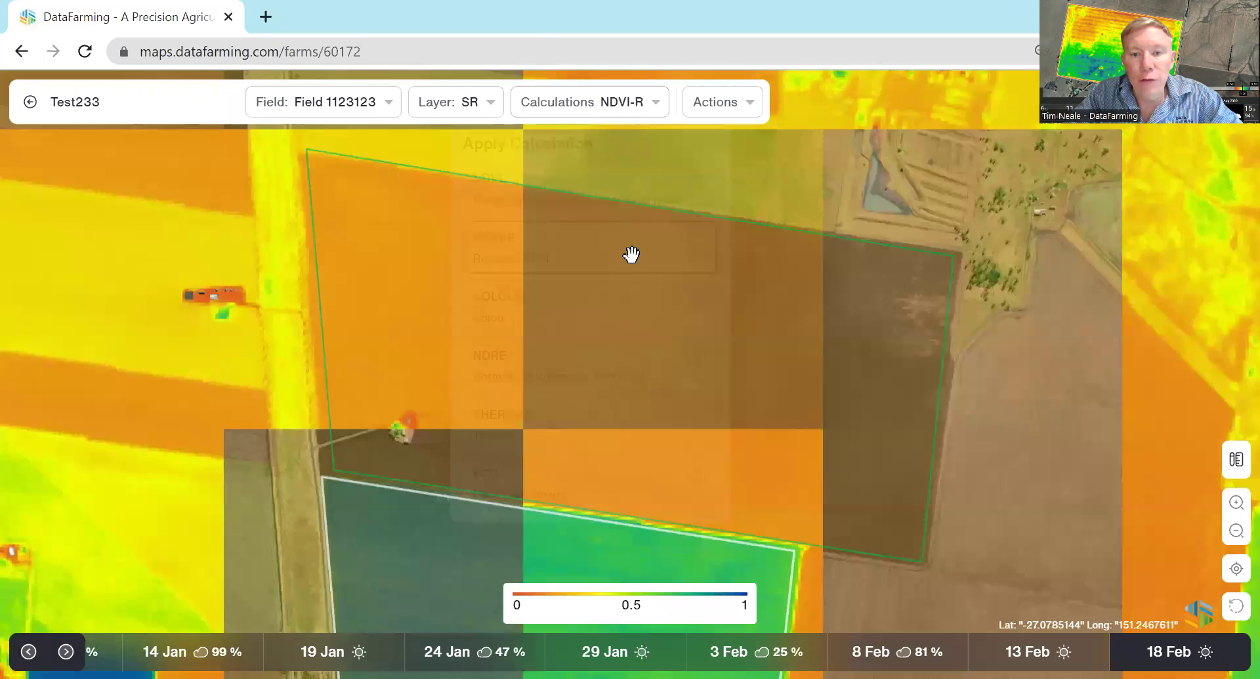
{"action": "scroll", "coordinate": [631, 254], "scroll_direction": "down", "scroll_amount": 4}
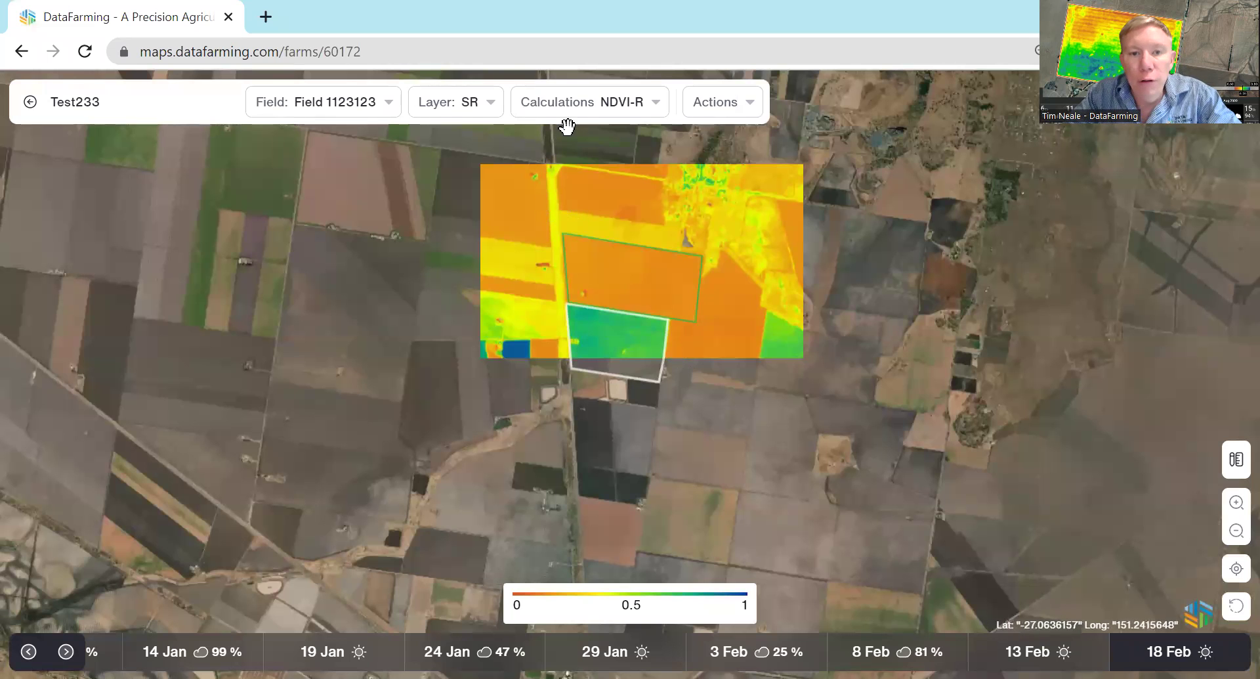
- Select Field 2zdsrg and Field 1123123 together and apply the NDVI calculation to both
{"action": "left_click", "coordinate": [593, 353]}
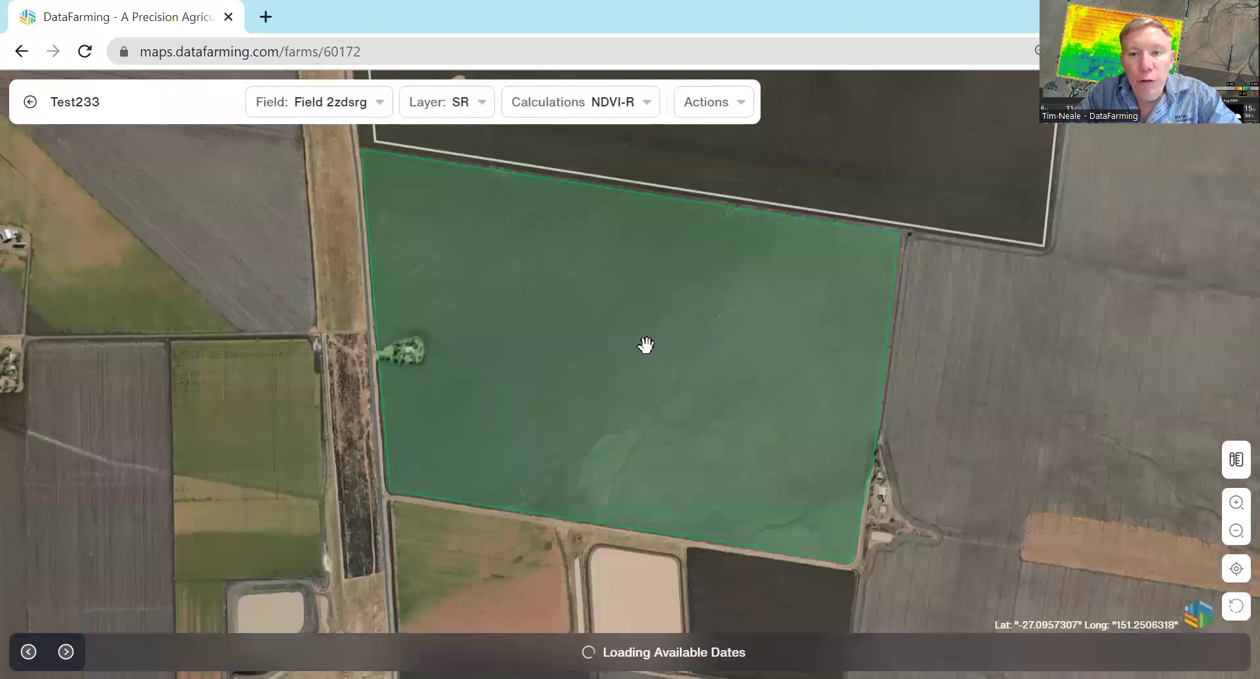
{"action": "scroll", "coordinate": [647, 346], "scroll_direction": "down", "scroll_amount": 2}
{"action": "left_click", "coordinate": [687, 175]}
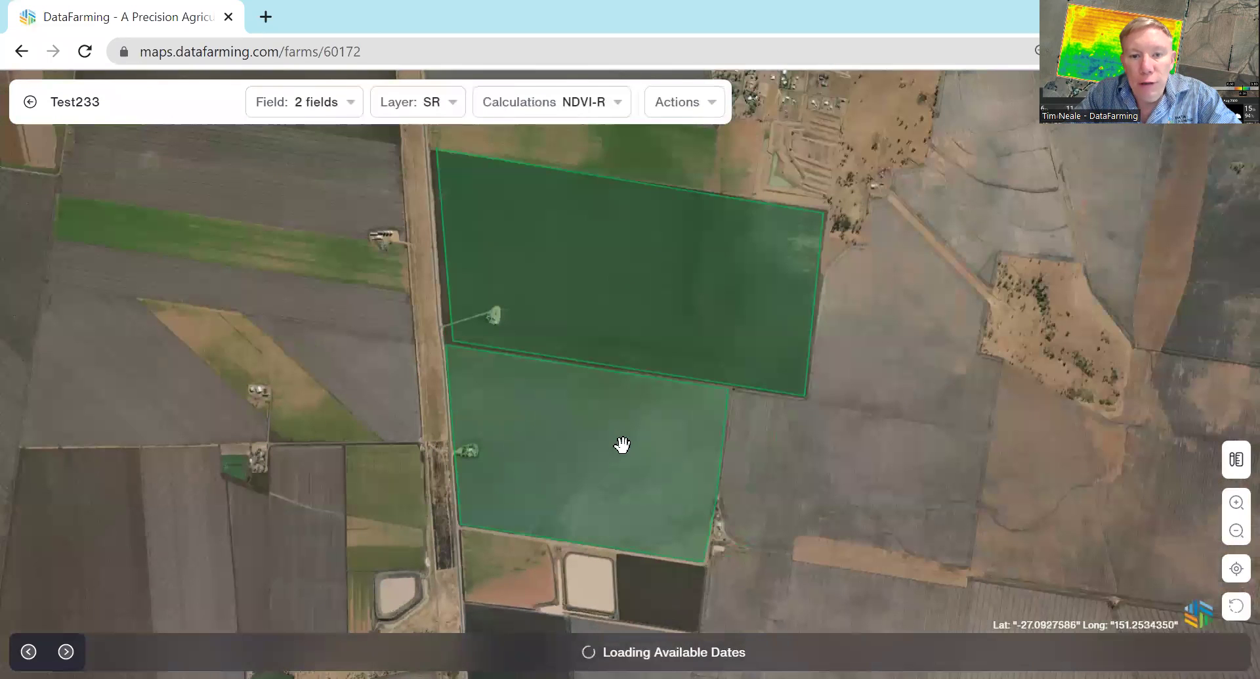
{"action": "left_click", "coordinate": [538, 109]}
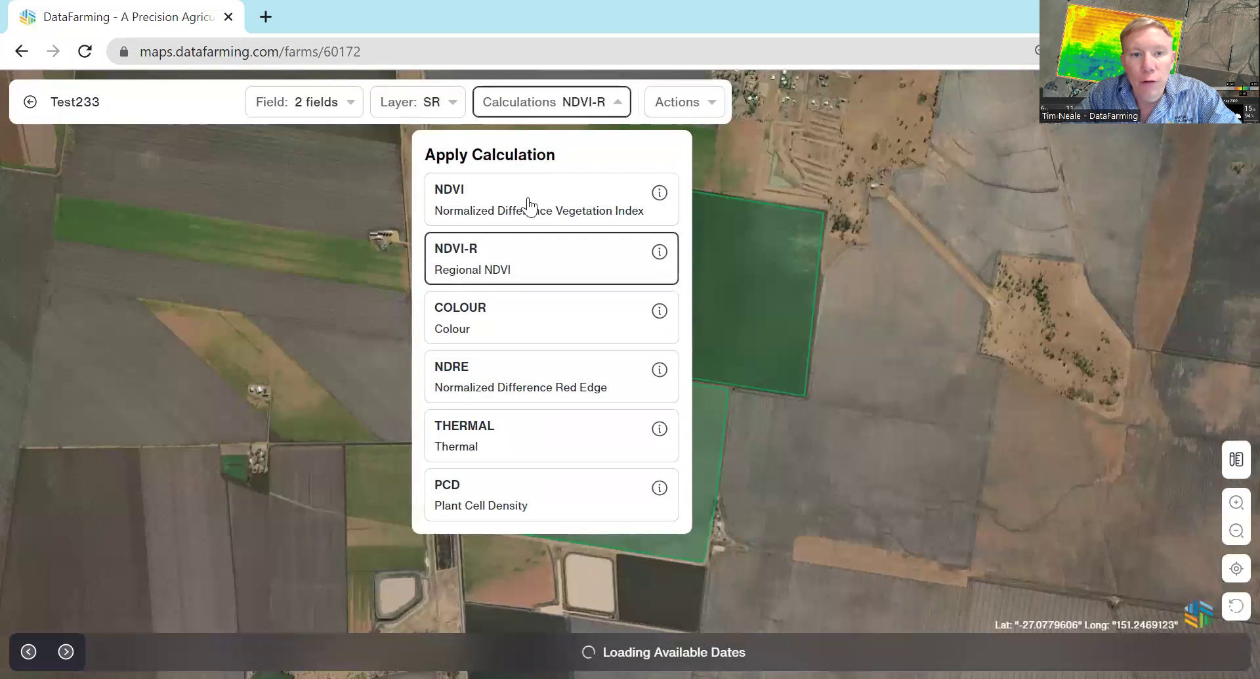
{"action": "left_click", "coordinate": [526, 203]}
{"action": "left_click", "coordinate": [446, 82]}
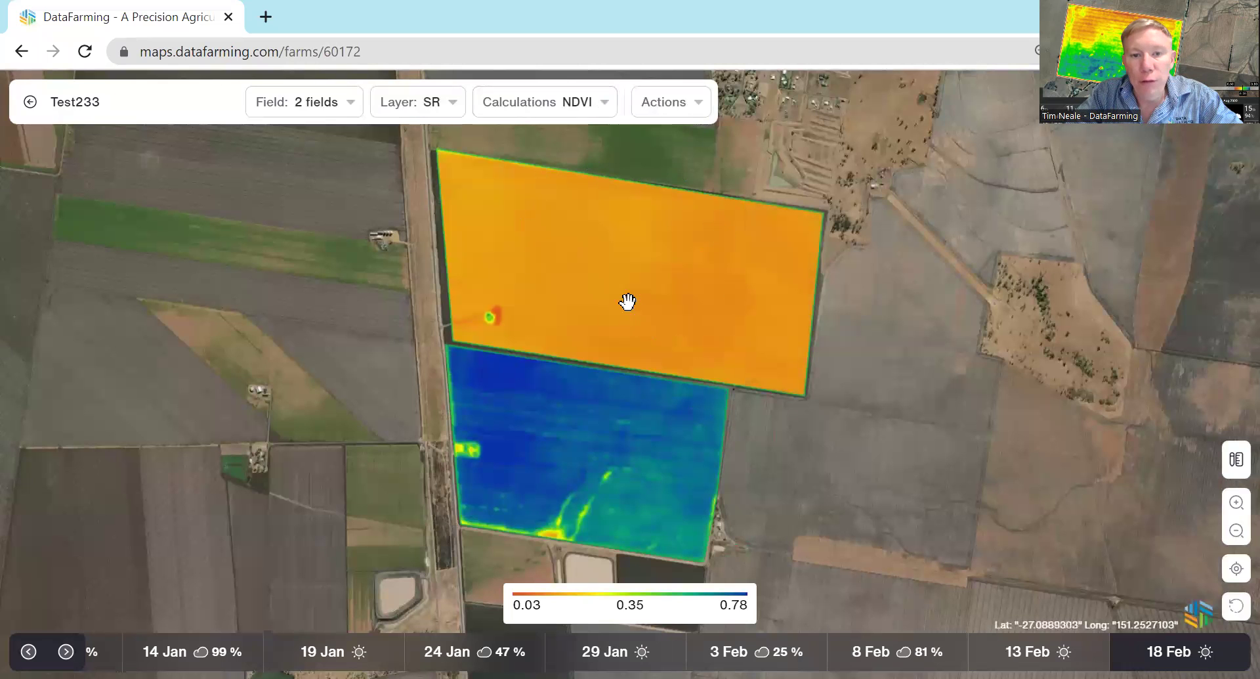
- Deselect Field 1123123 so only Field 2zdsrg shows NDVI, rescaled 0.15 to 0.78
{"action": "left_click_drag", "start_coordinate": [691, 377], "coordinate": [709, 286]}
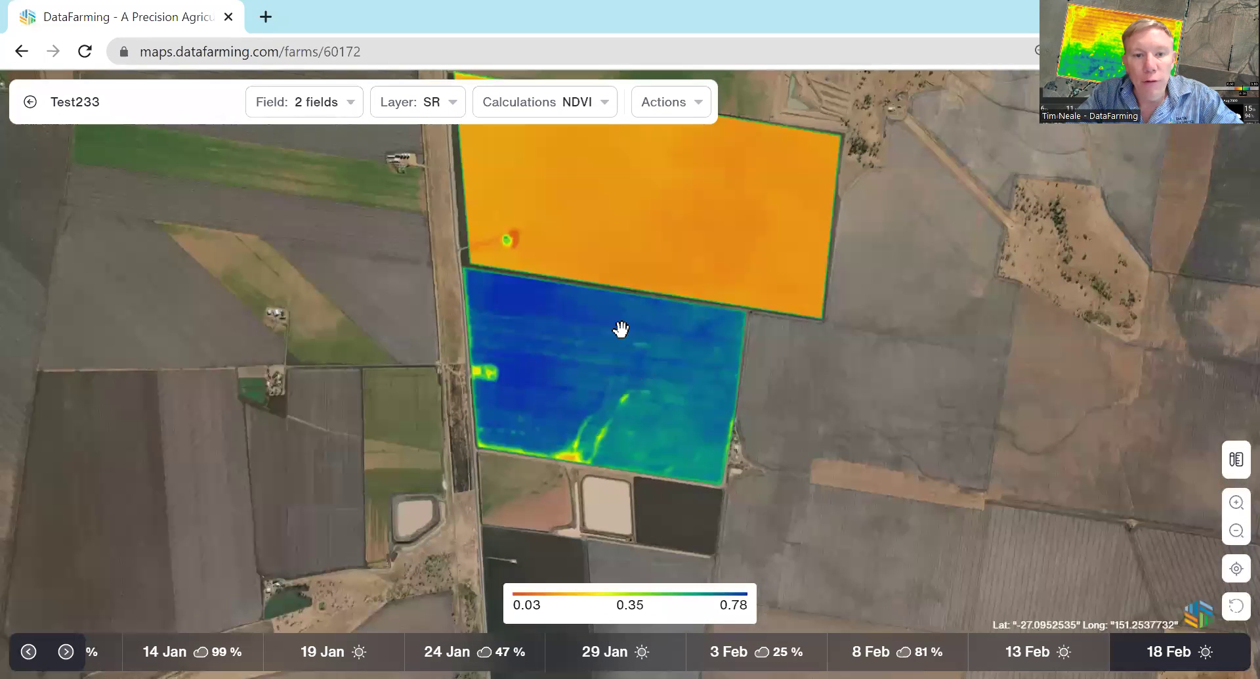
{"action": "left_click", "coordinate": [318, 104]}
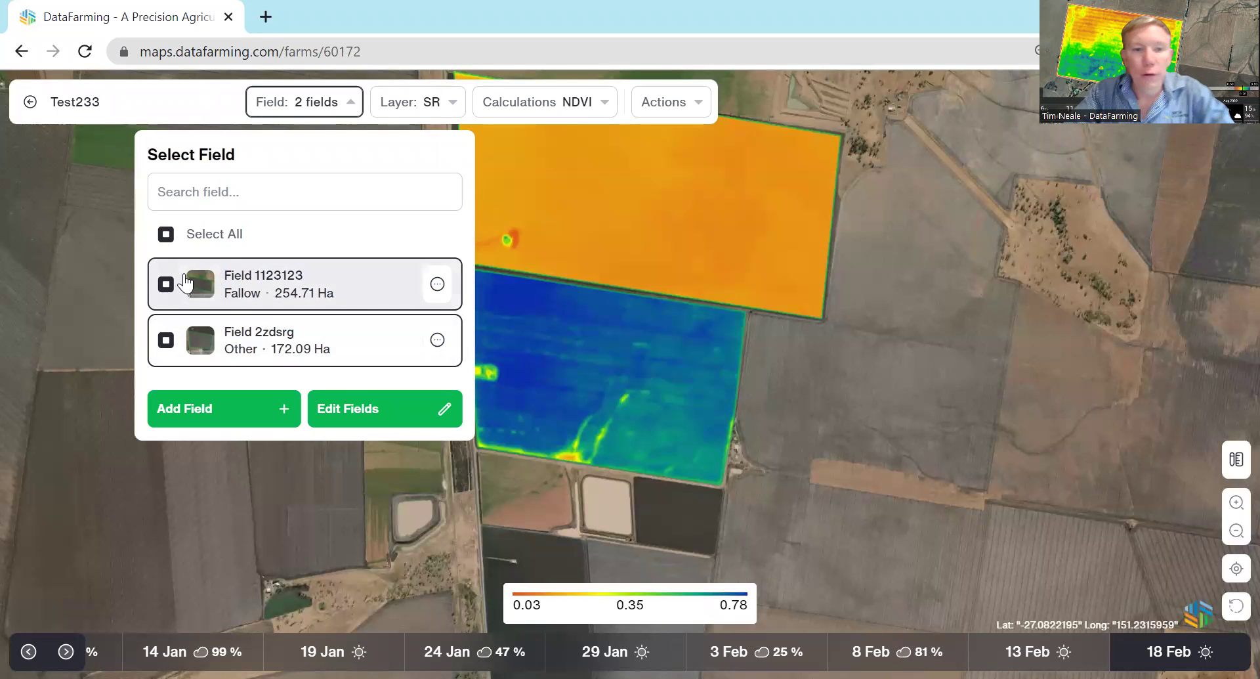
{"action": "left_click", "coordinate": [165, 284]}
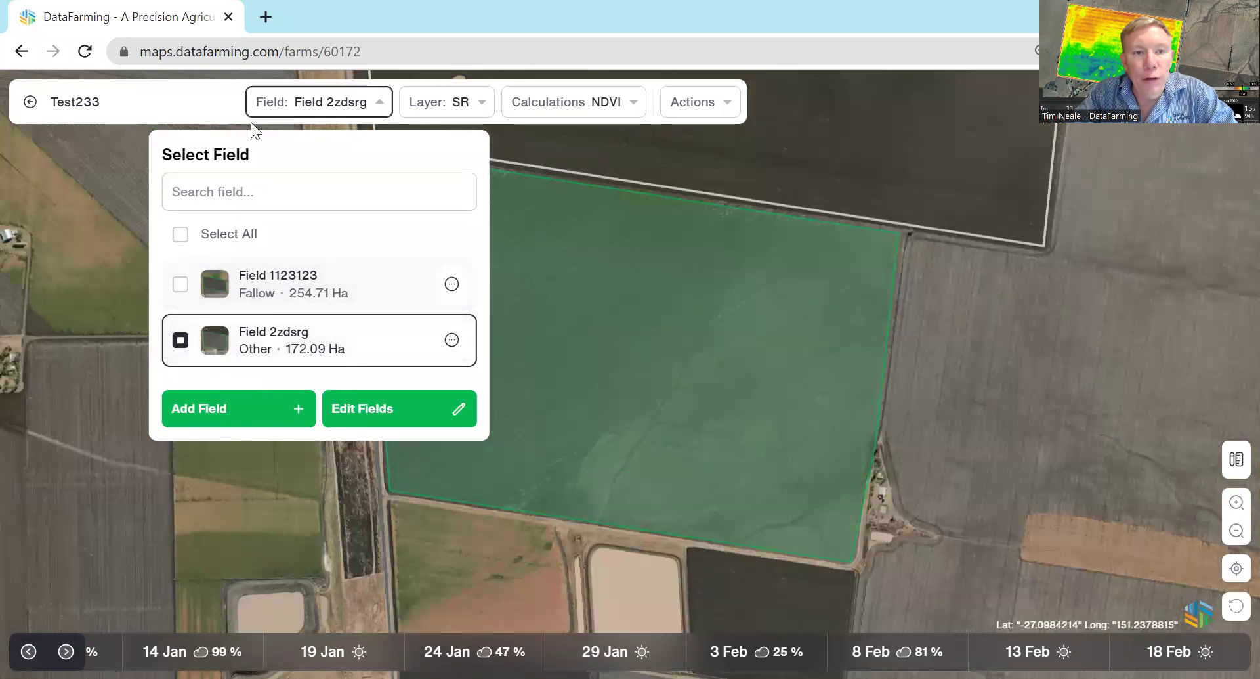
{"action": "left_click", "coordinate": [296, 109]}
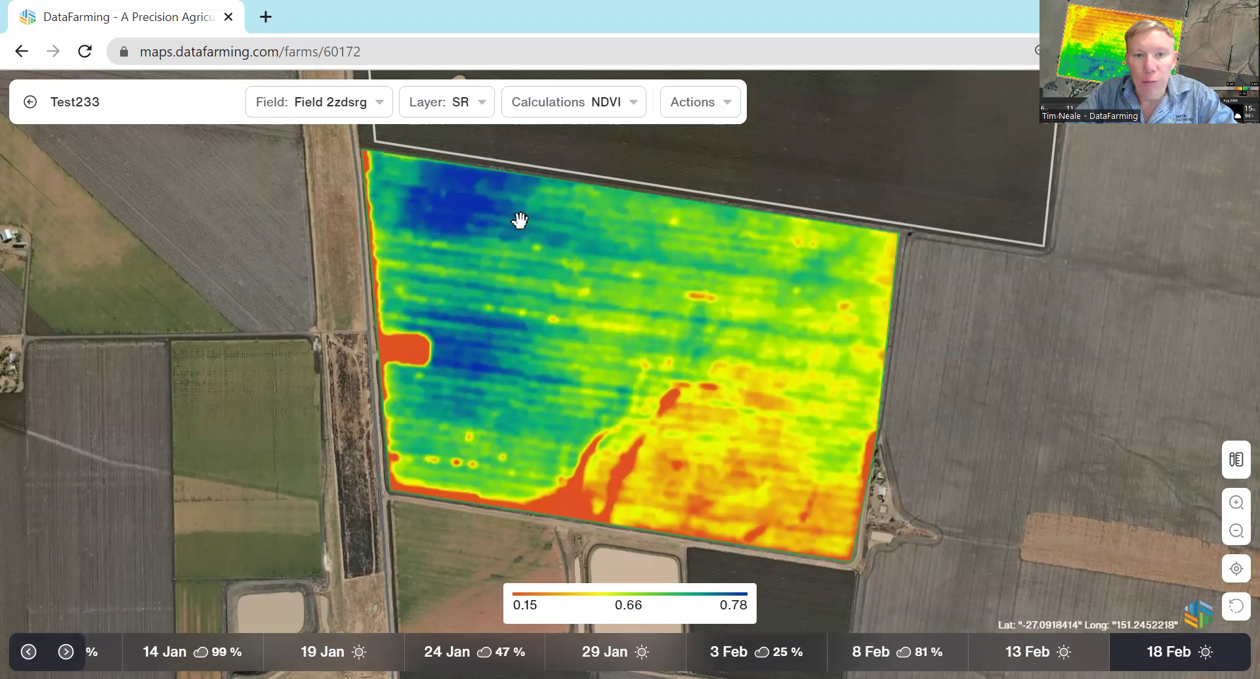
- Apply the COLOUR calculation to Field 2zdsrg in place of NDVI
{"action": "left_click", "coordinate": [572, 109]}
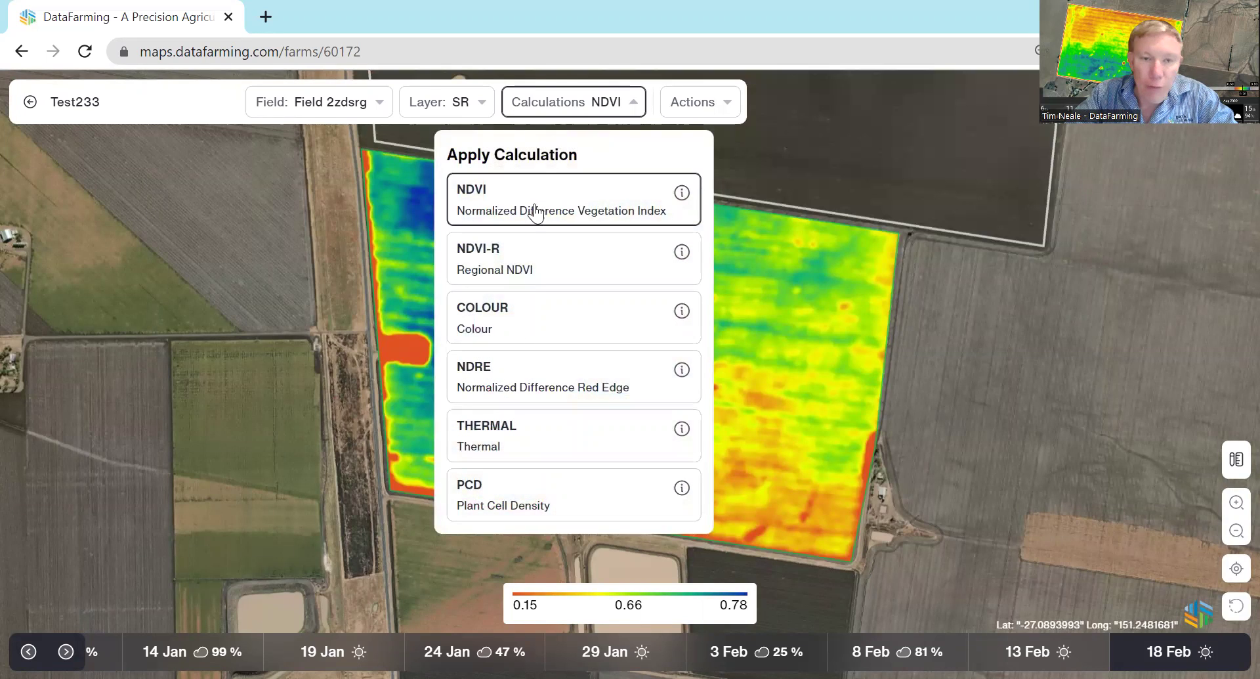
{"action": "left_click", "coordinate": [527, 318]}
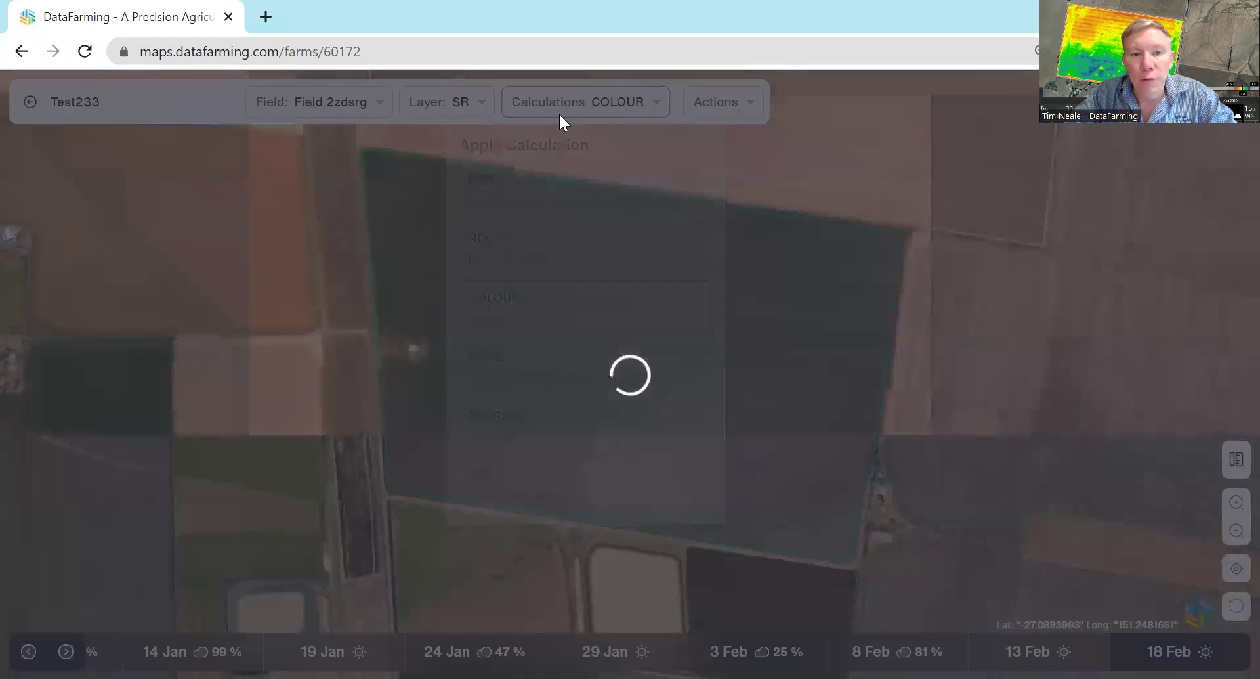
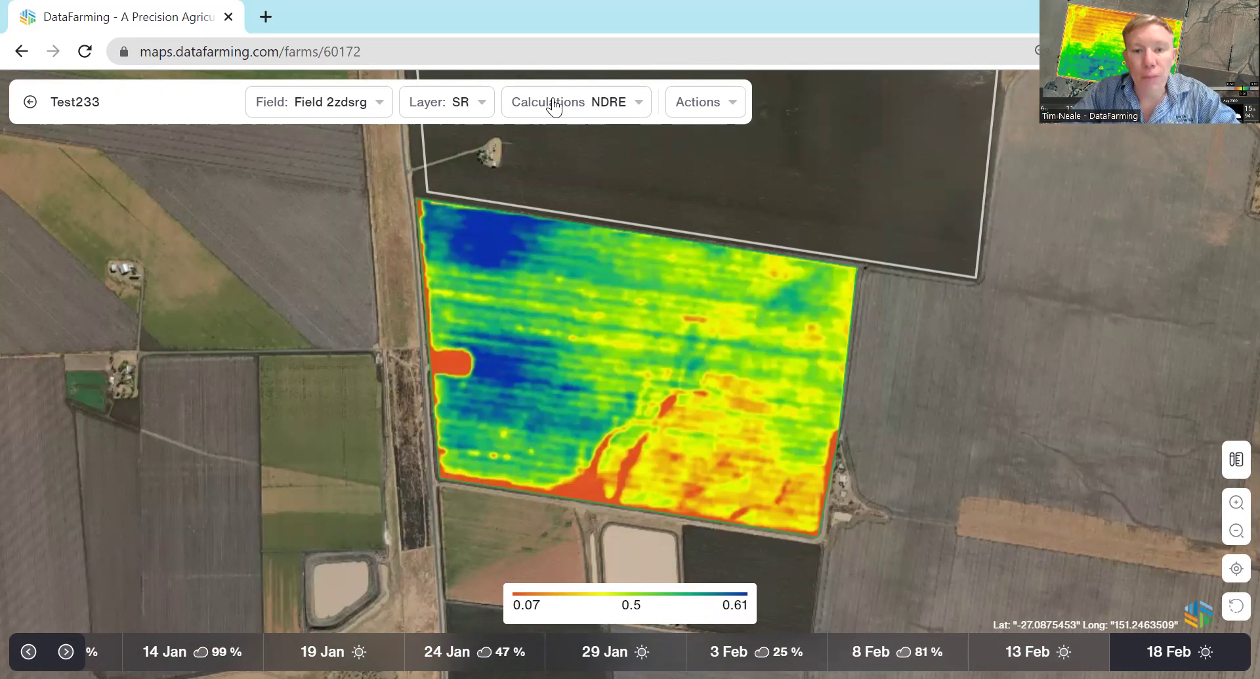
- Replace the NDRE overlay on Field 2zdsrg with the THERMAL calculation
{"action": "left_click", "coordinate": [555, 105]}
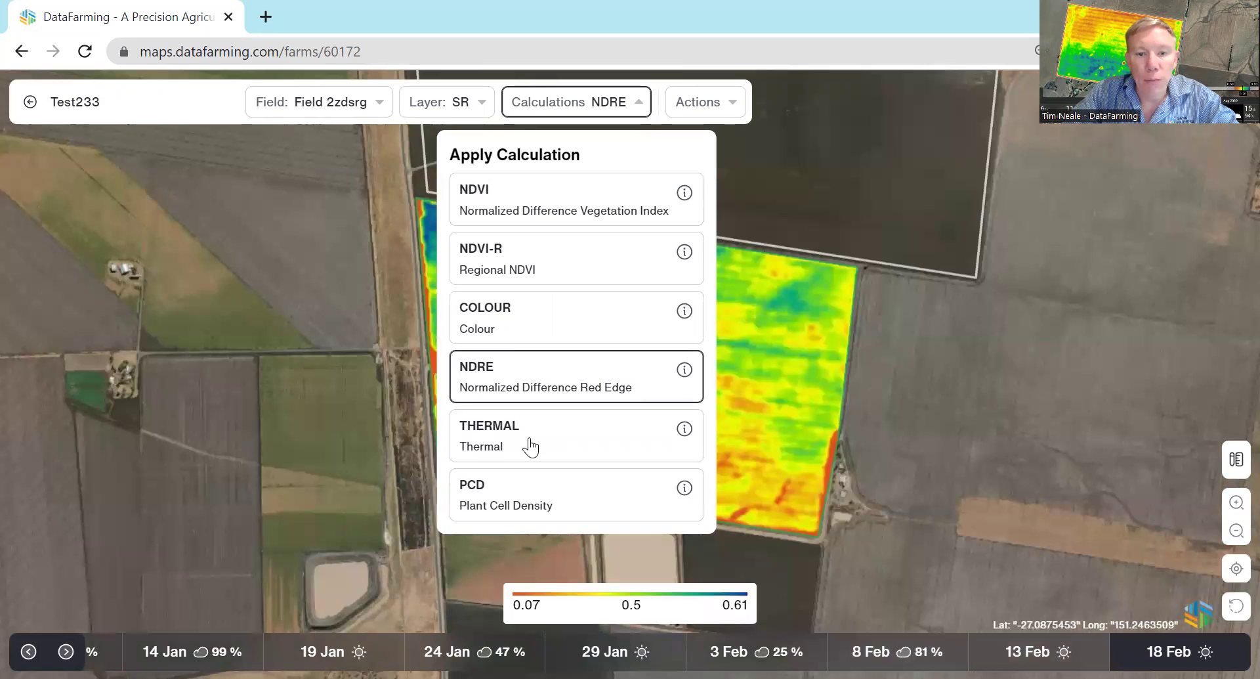
{"action": "left_click", "coordinate": [530, 440]}
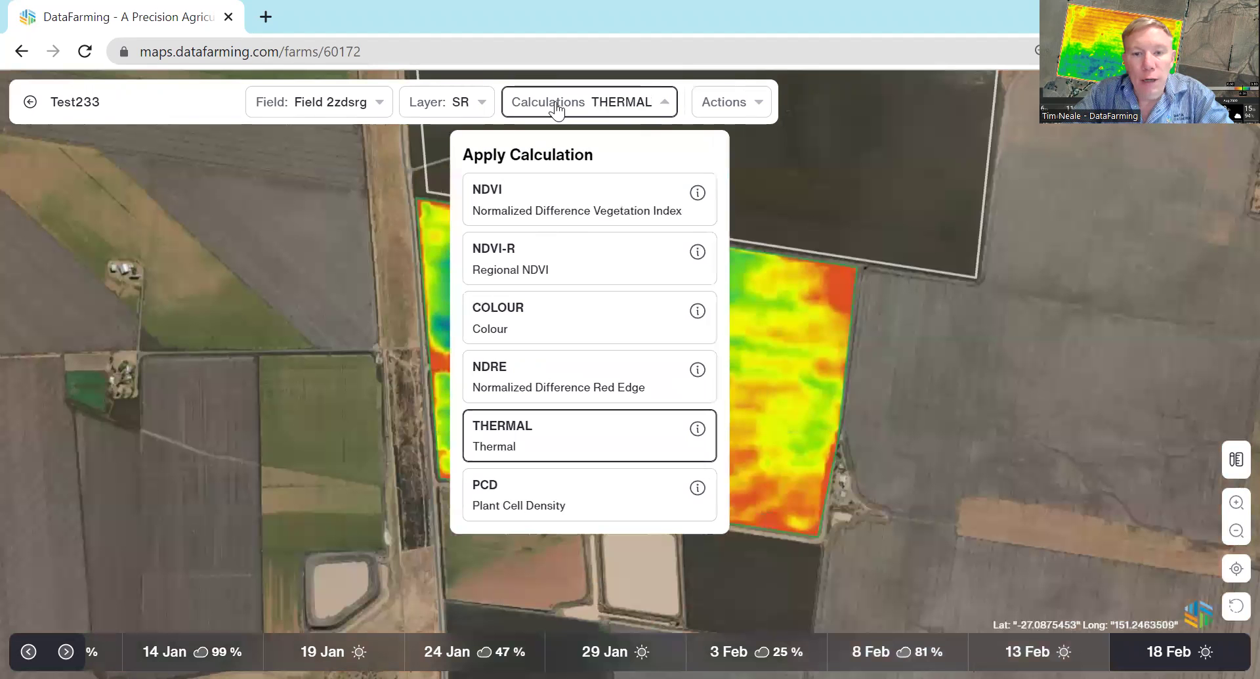
{"action": "left_click", "coordinate": [553, 105]}
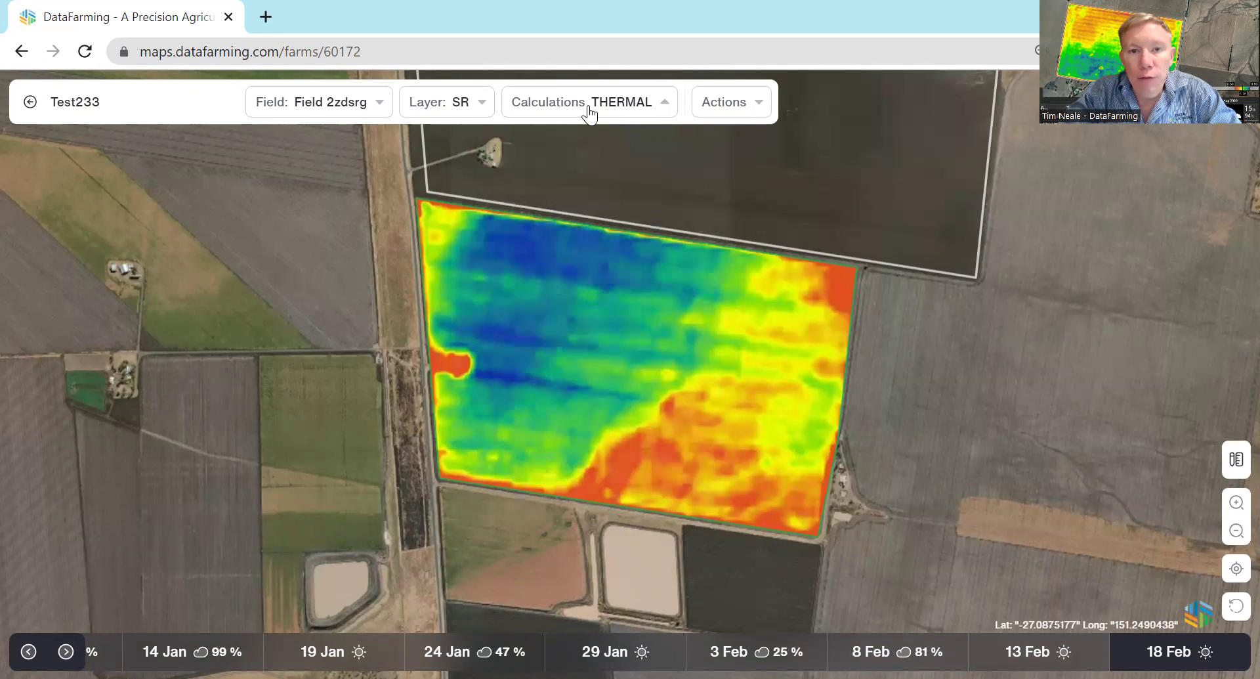
{"action": "left_click", "coordinate": [589, 110]}
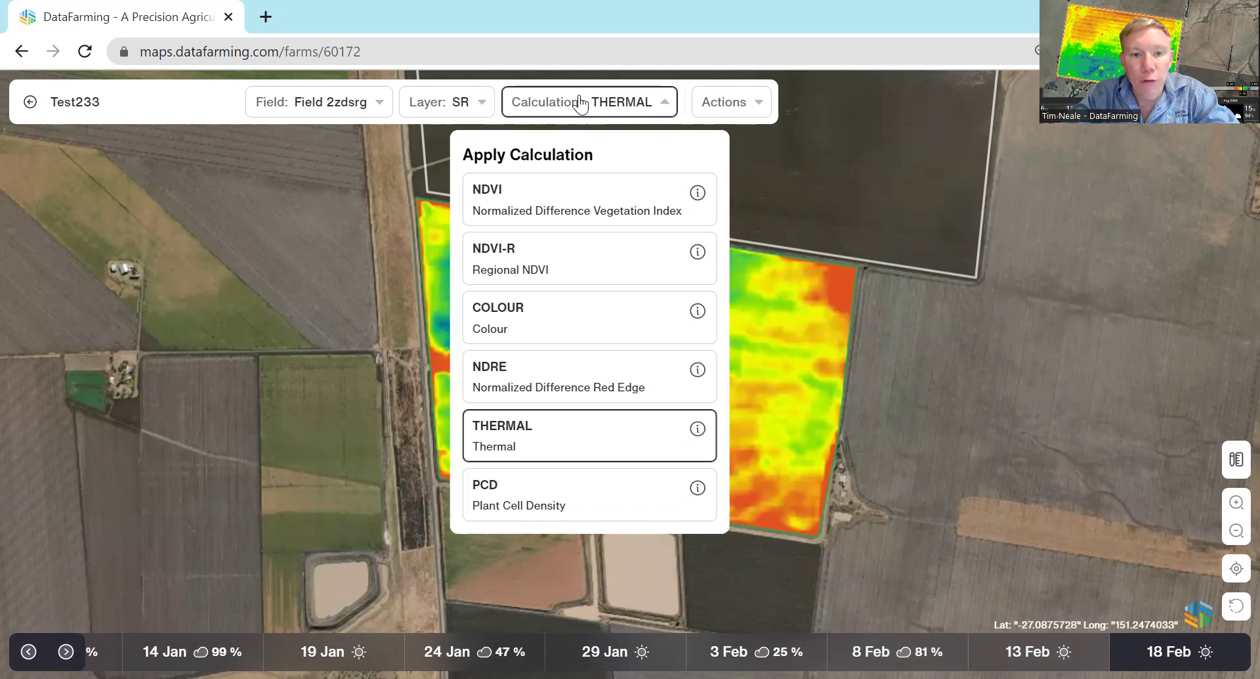
- Switch Field 2zdsrg's overlay to PCD (Plant Cell Density), scaled from 1.36 to 8
{"action": "left_click", "coordinate": [583, 500]}
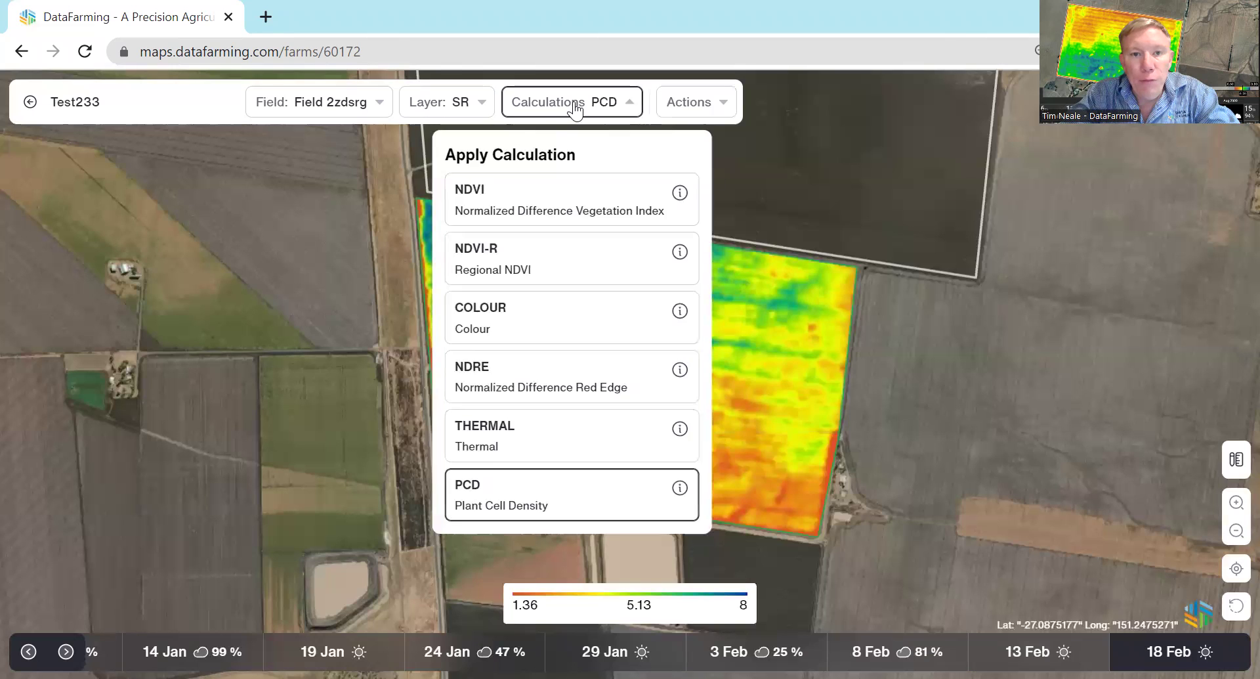
{"action": "left_click", "coordinate": [575, 105]}
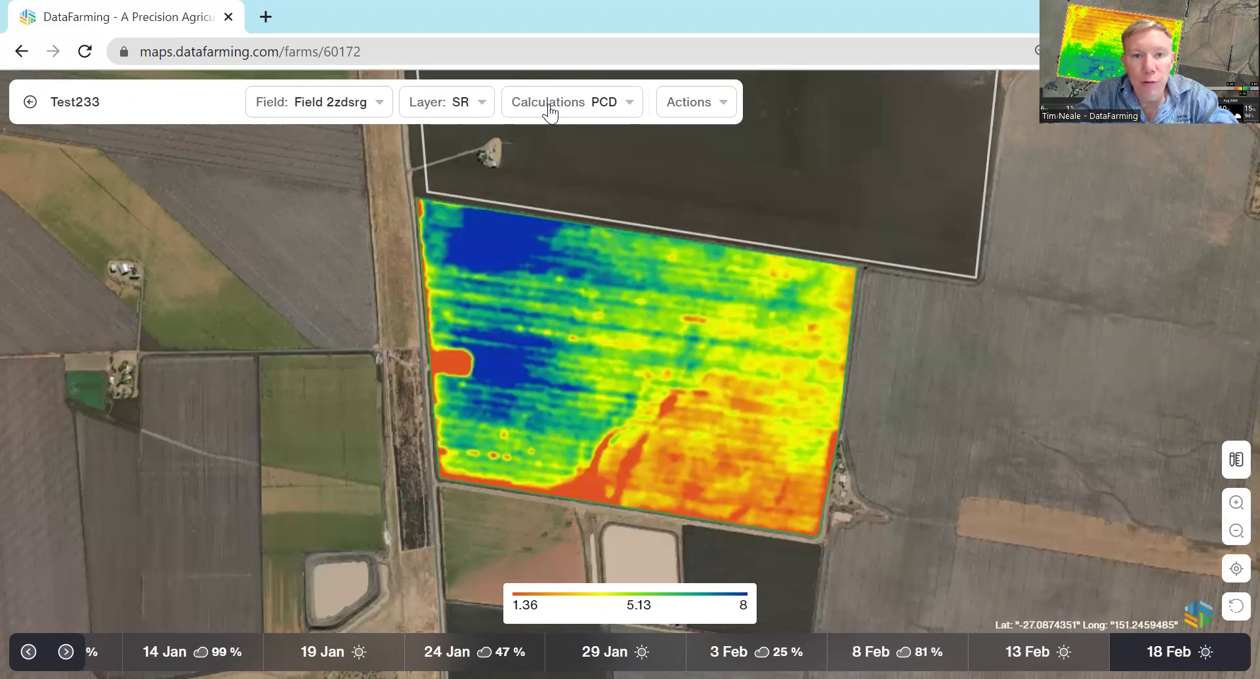
{"action": "left_click", "coordinate": [552, 109]}
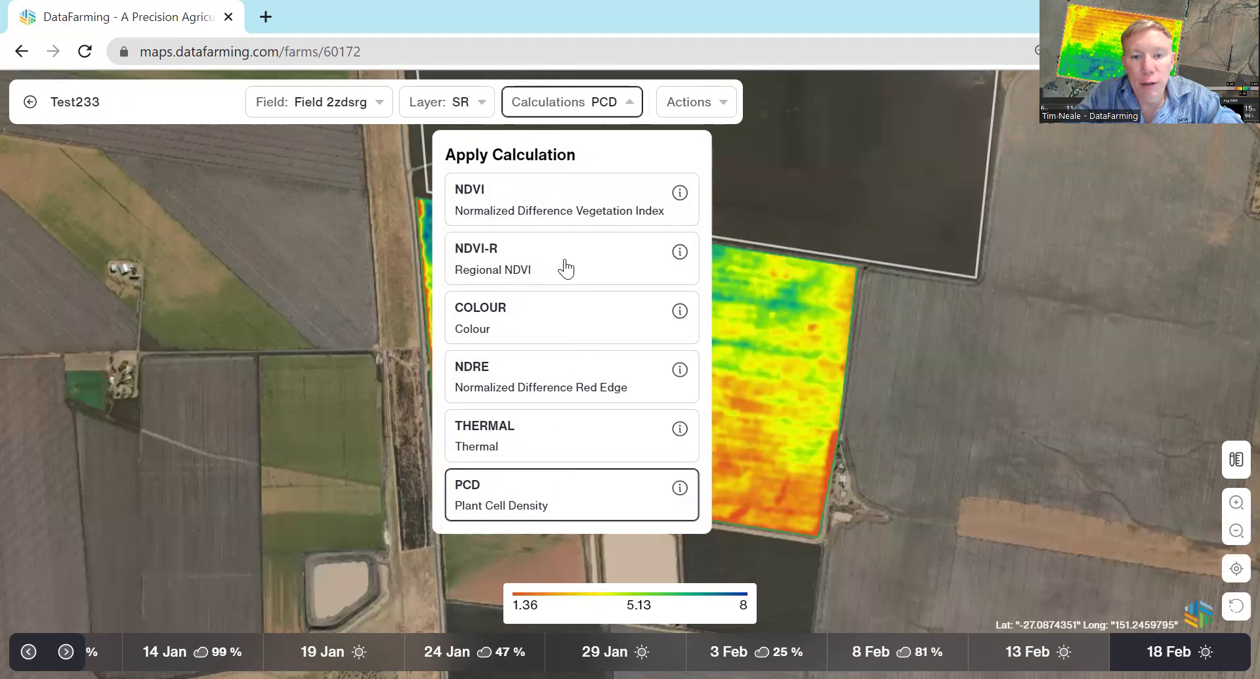
{"action": "left_click", "coordinate": [575, 103]}
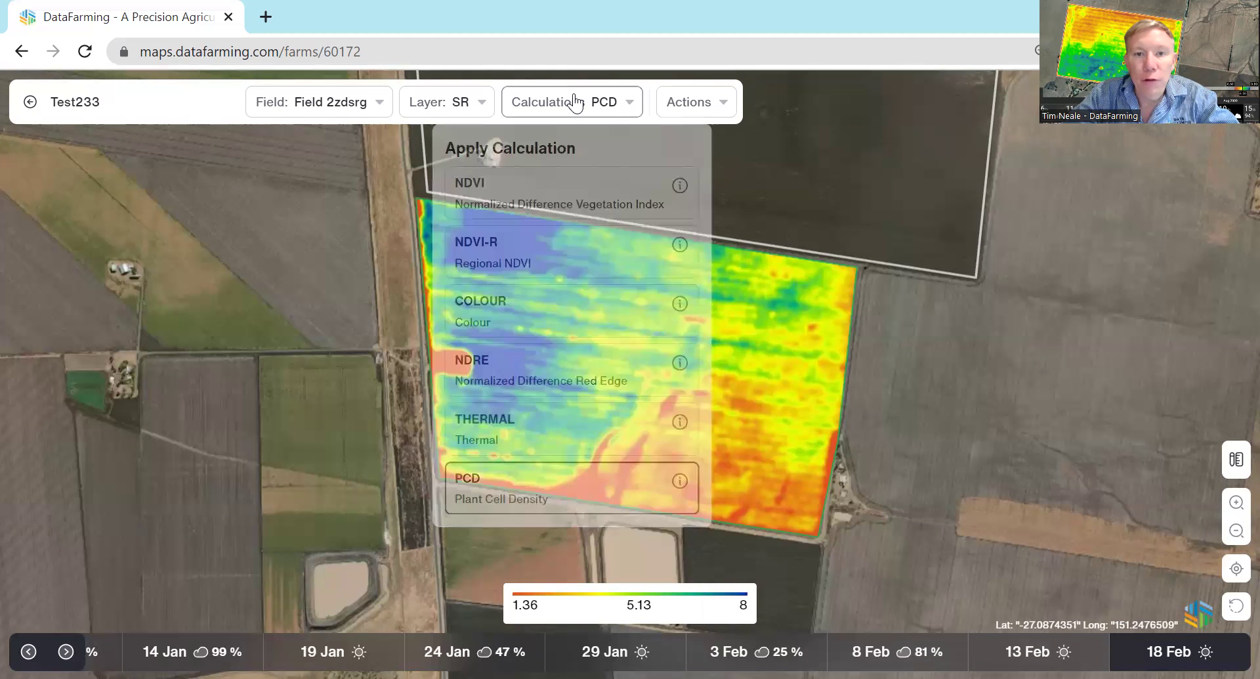
- Start a high-resolution imagery order from the farm's Actions menu
{"action": "left_click", "coordinate": [683, 102]}
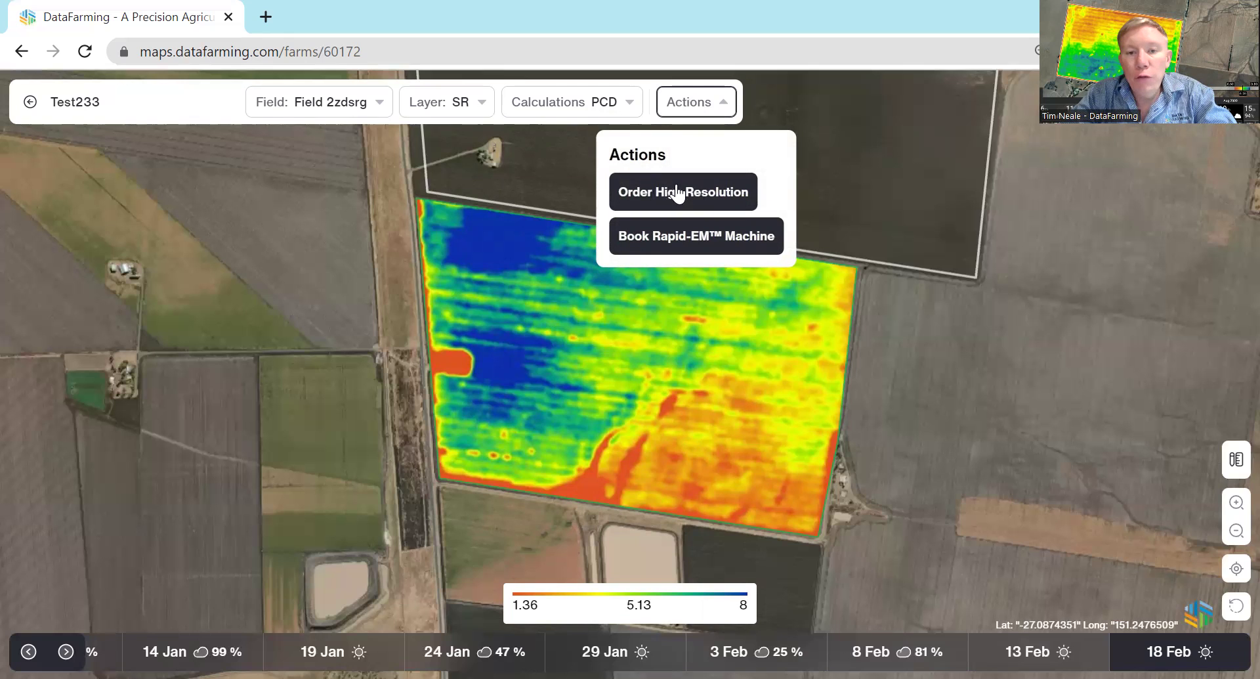
{"action": "left_click", "coordinate": [653, 190]}
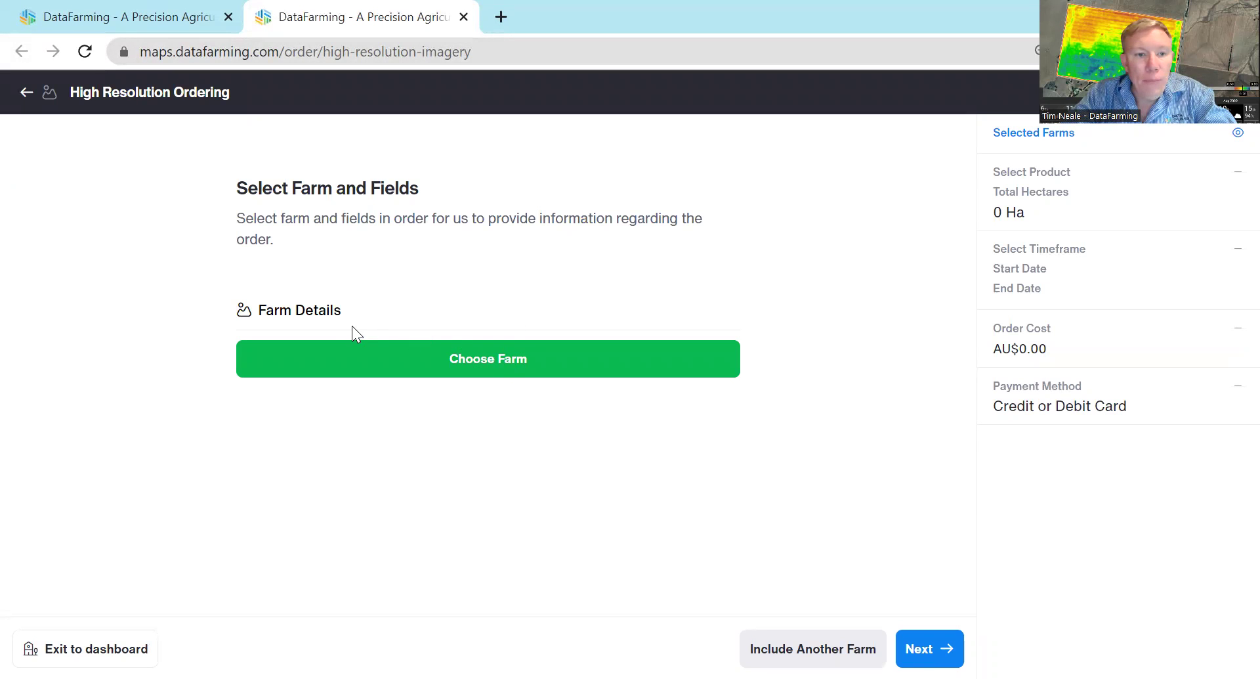
- Choose farm Test233 from the last page of the farm list for the order
{"action": "left_click", "coordinate": [449, 355]}
{"action": "scroll", "coordinate": [479, 341], "scroll_direction": "down", "scroll_amount": 2}
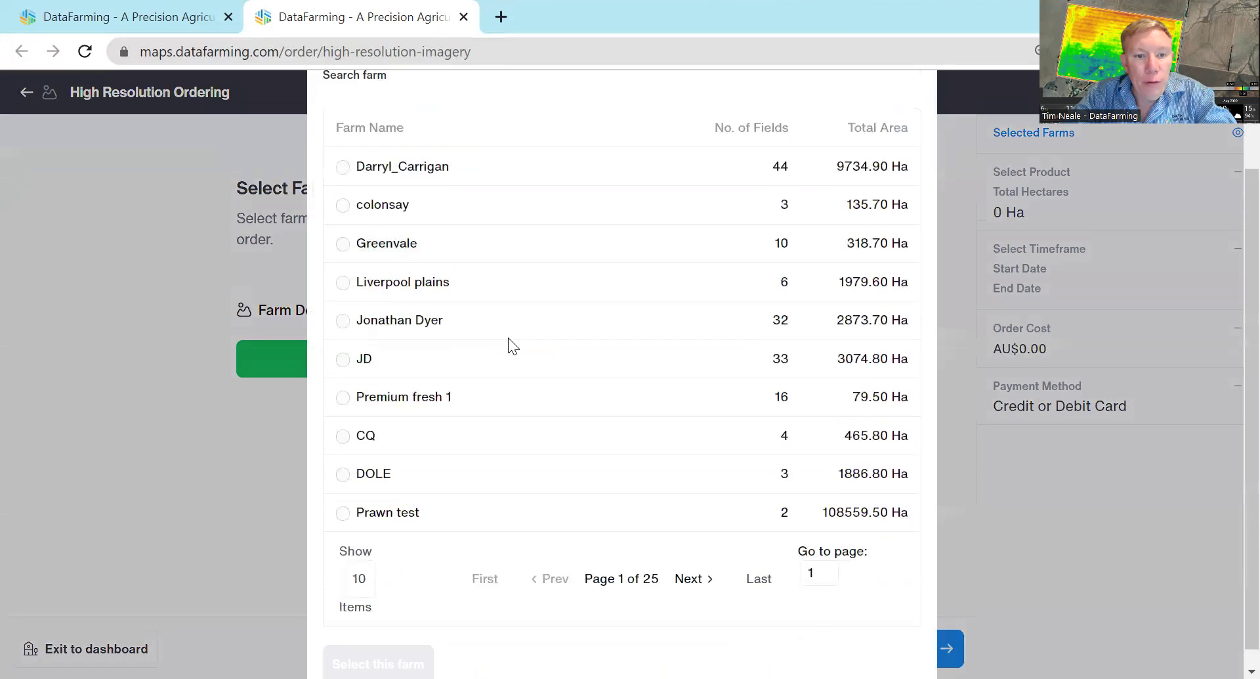
{"action": "scroll", "coordinate": [512, 348], "scroll_direction": "down", "scroll_amount": 1}
{"action": "left_click", "coordinate": [695, 561]}
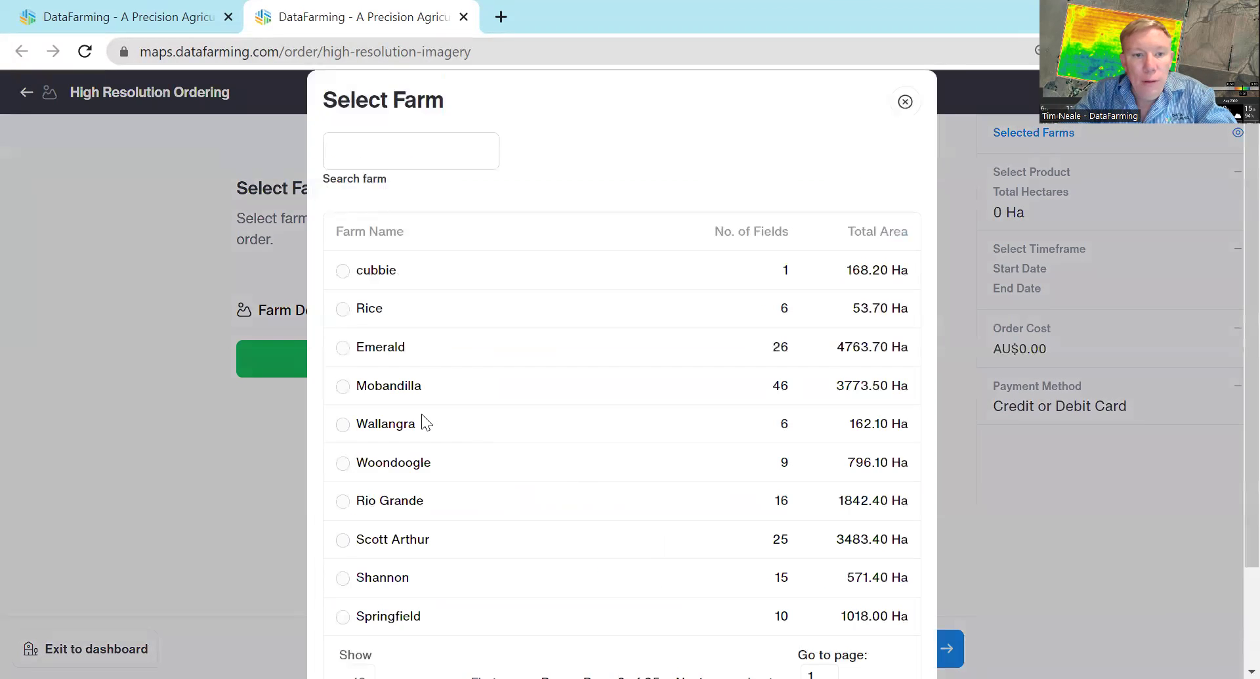
{"action": "scroll", "coordinate": [426, 491], "scroll_direction": "down", "scroll_amount": 2}
{"action": "scroll", "coordinate": [415, 512], "scroll_direction": "up", "scroll_amount": 2}
{"action": "scroll", "coordinate": [414, 497], "scroll_direction": "down", "scroll_amount": 2}
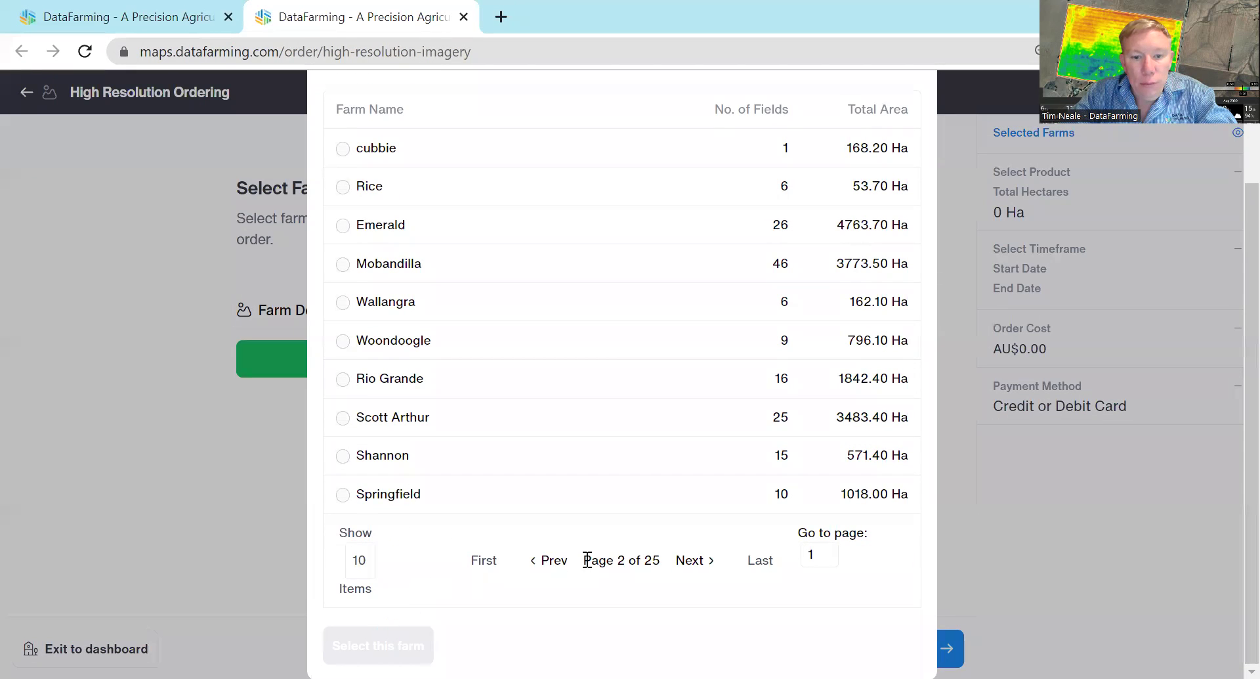
{"action": "left_click", "coordinate": [760, 560]}
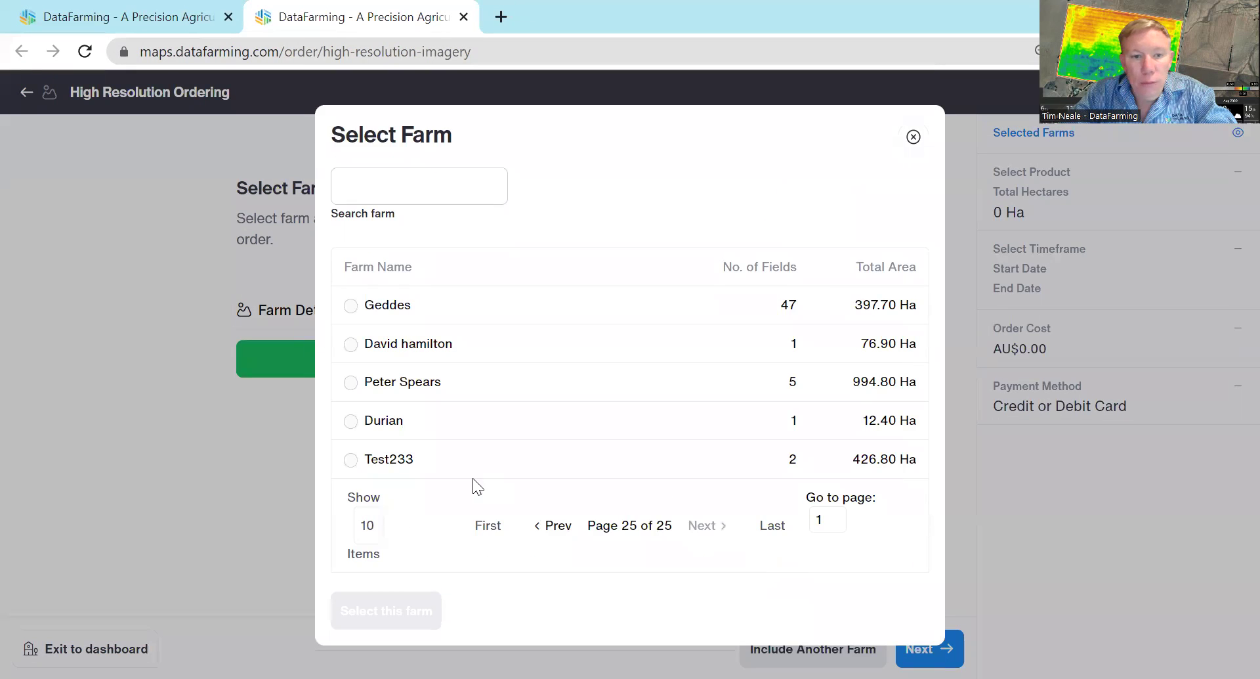
{"action": "left_click", "coordinate": [379, 457]}
{"action": "left_click", "coordinate": [402, 613]}
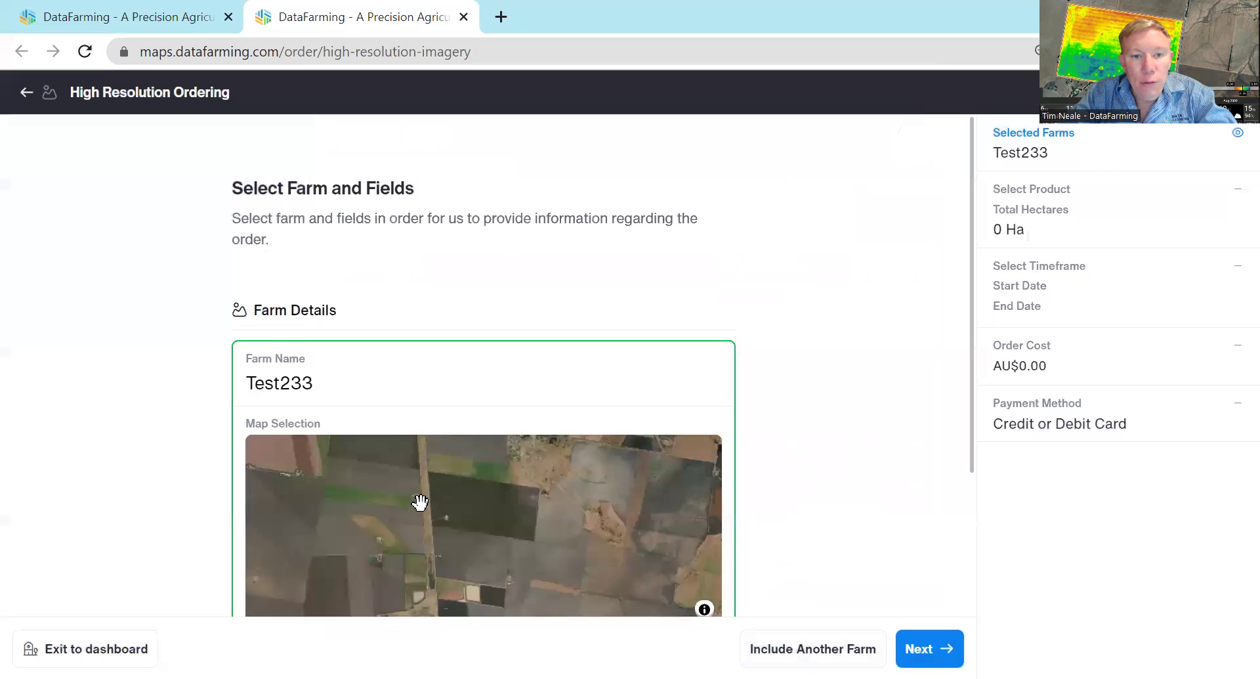
- Add Field 2zdsrg to the order on the farm map
{"action": "left_click", "coordinate": [469, 563]}
{"action": "triple_click", "coordinate": [850, 424]}
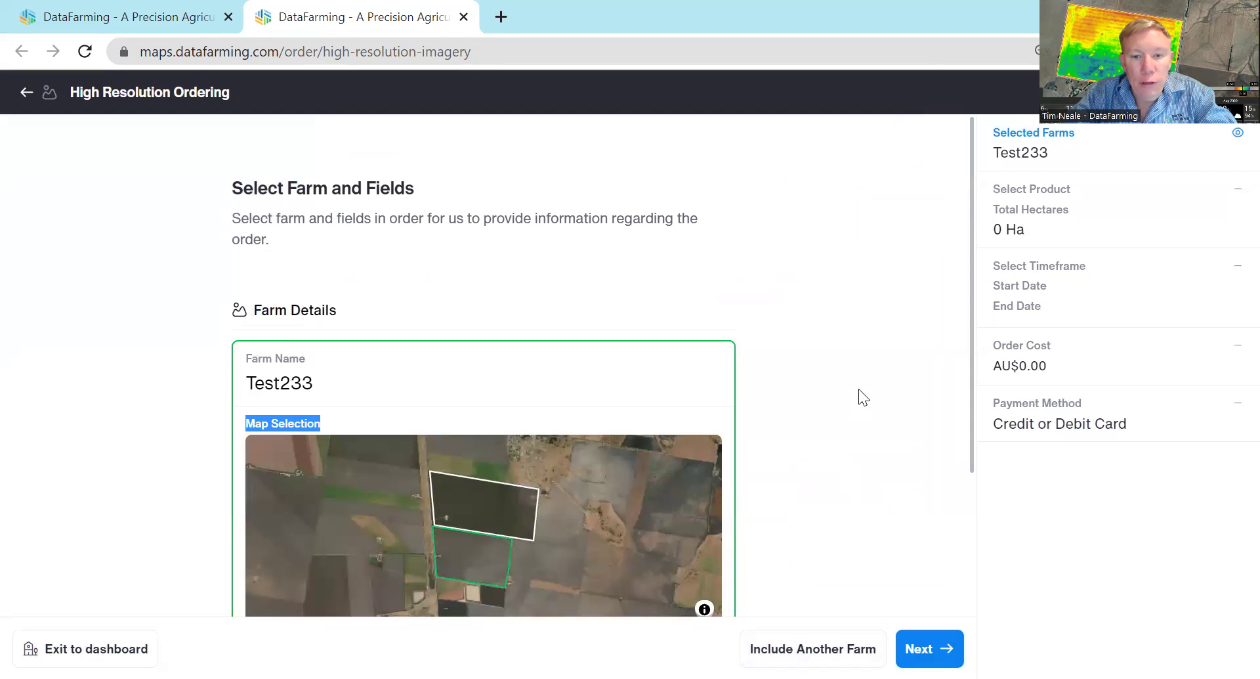
{"action": "scroll", "coordinate": [802, 416], "scroll_direction": "down", "scroll_amount": 3}
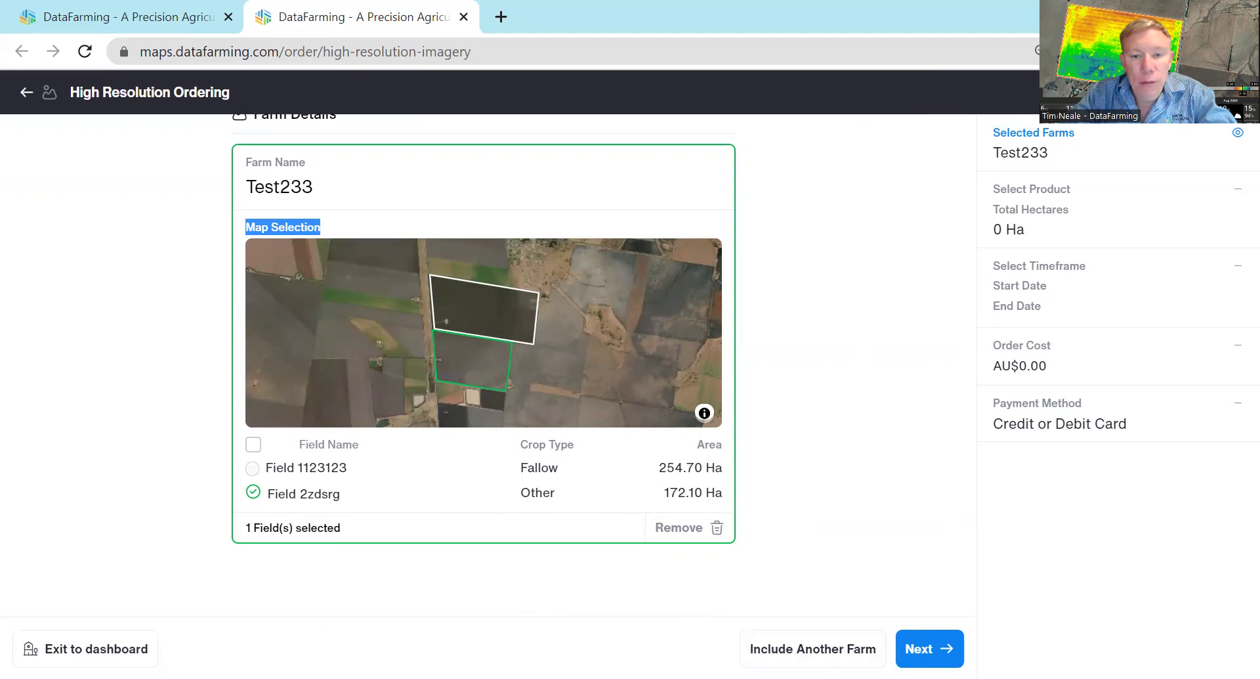
- Select the 80 cm Resolution Imagery product for the order
{"action": "left_click", "coordinate": [909, 647]}
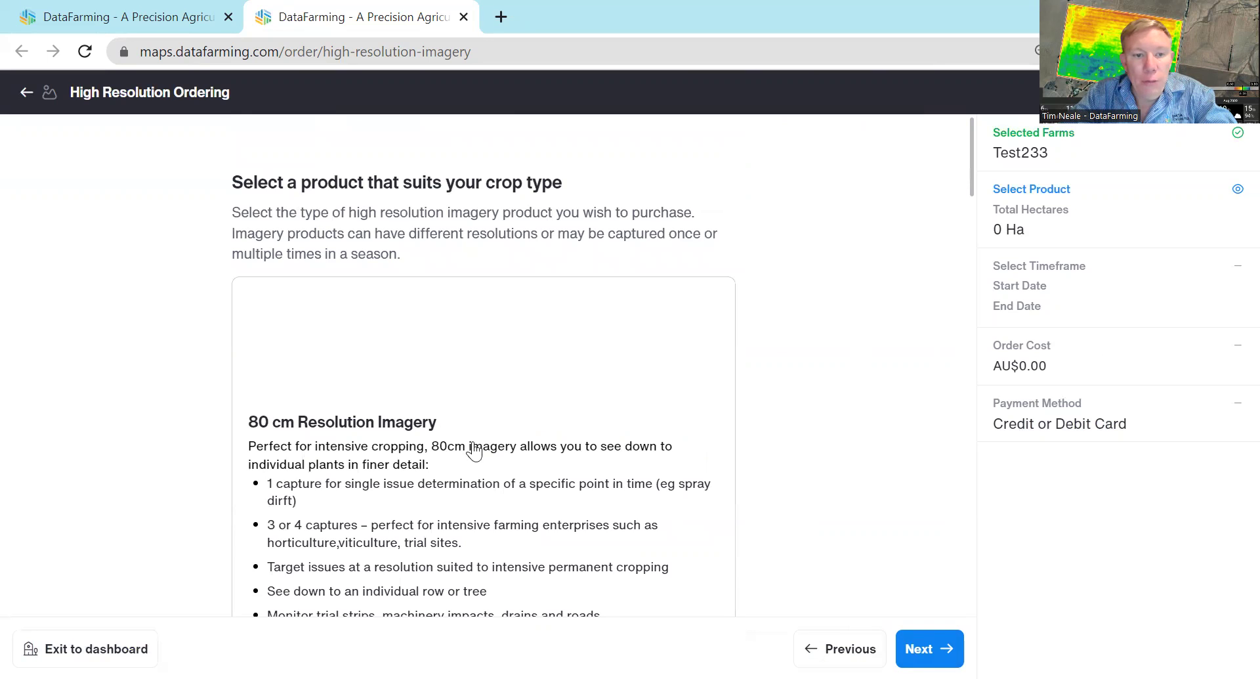
{"action": "scroll", "coordinate": [528, 465], "scroll_direction": "down", "scroll_amount": 2}
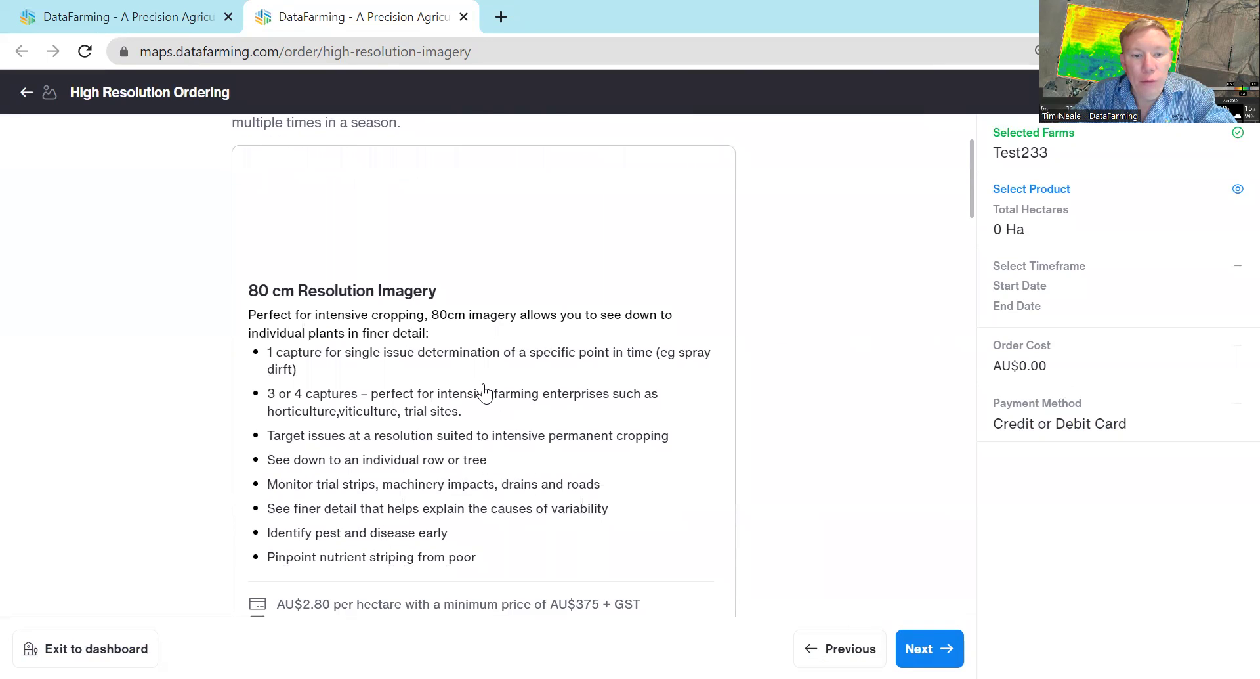
{"action": "scroll", "coordinate": [485, 392], "scroll_direction": "up", "scroll_amount": 2}
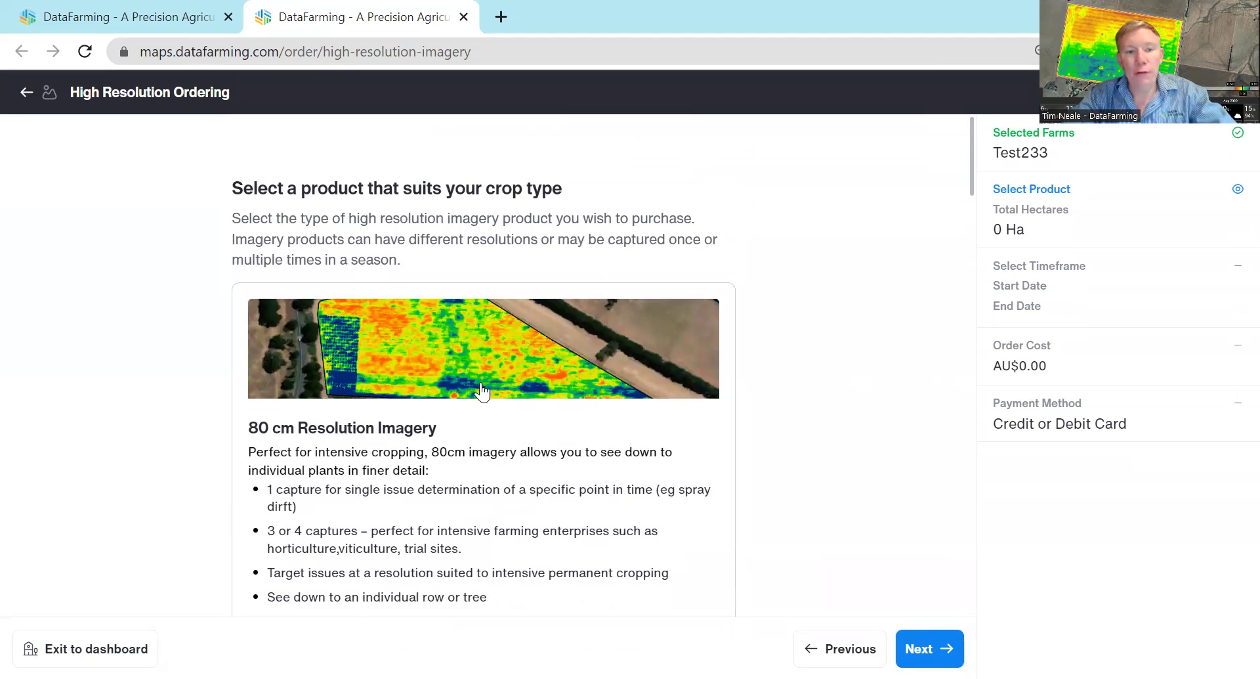
{"action": "scroll", "coordinate": [481, 391], "scroll_direction": "down", "scroll_amount": 2}
{"action": "scroll", "coordinate": [407, 394], "scroll_direction": "down", "scroll_amount": 2}
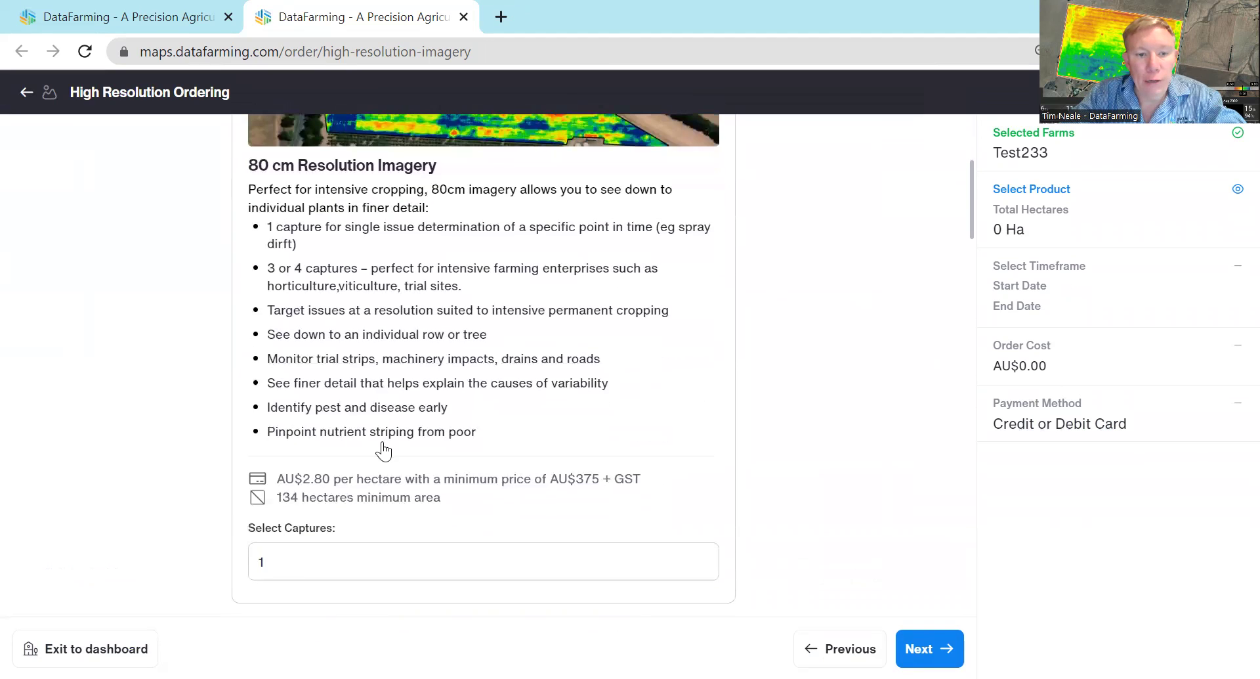
{"action": "left_click", "coordinate": [332, 538]}
{"action": "scroll", "coordinate": [321, 460], "scroll_direction": "down", "scroll_amount": 2}
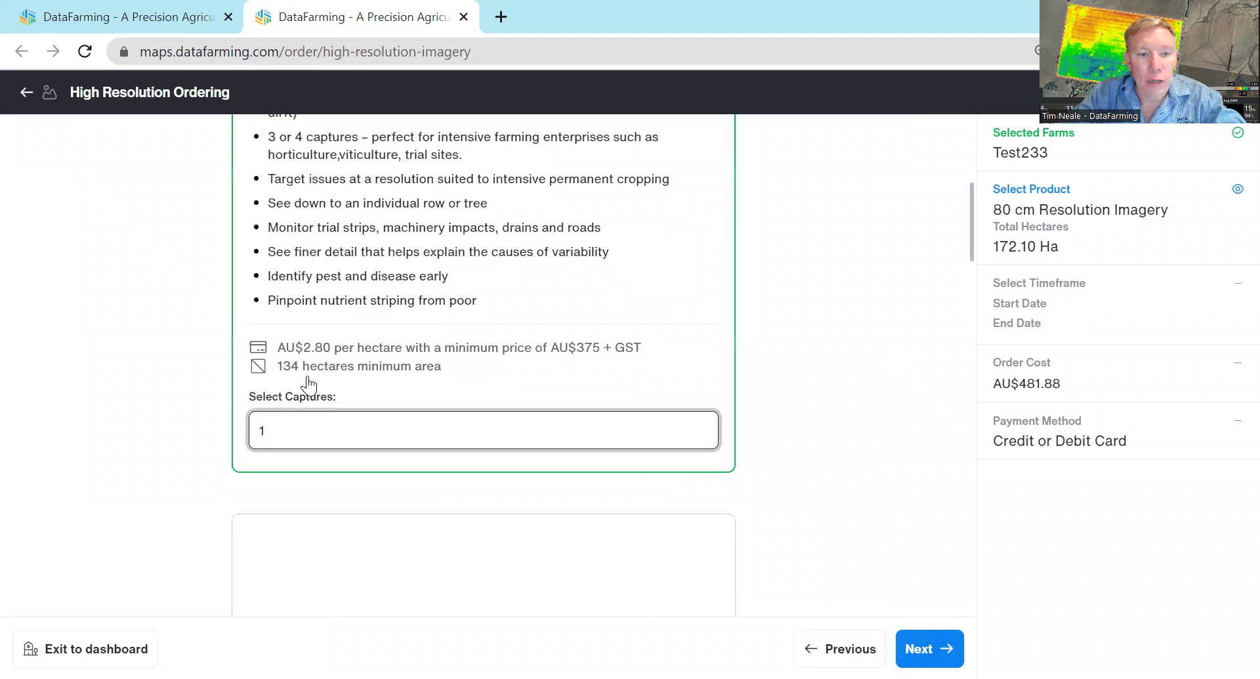
- Keep 1 capture and review the other product cards, with the total at 172.10 Ha and AU$481.88
{"action": "left_click", "coordinate": [344, 424]}
{"action": "scroll", "coordinate": [752, 434], "scroll_direction": "down", "scroll_amount": 6}
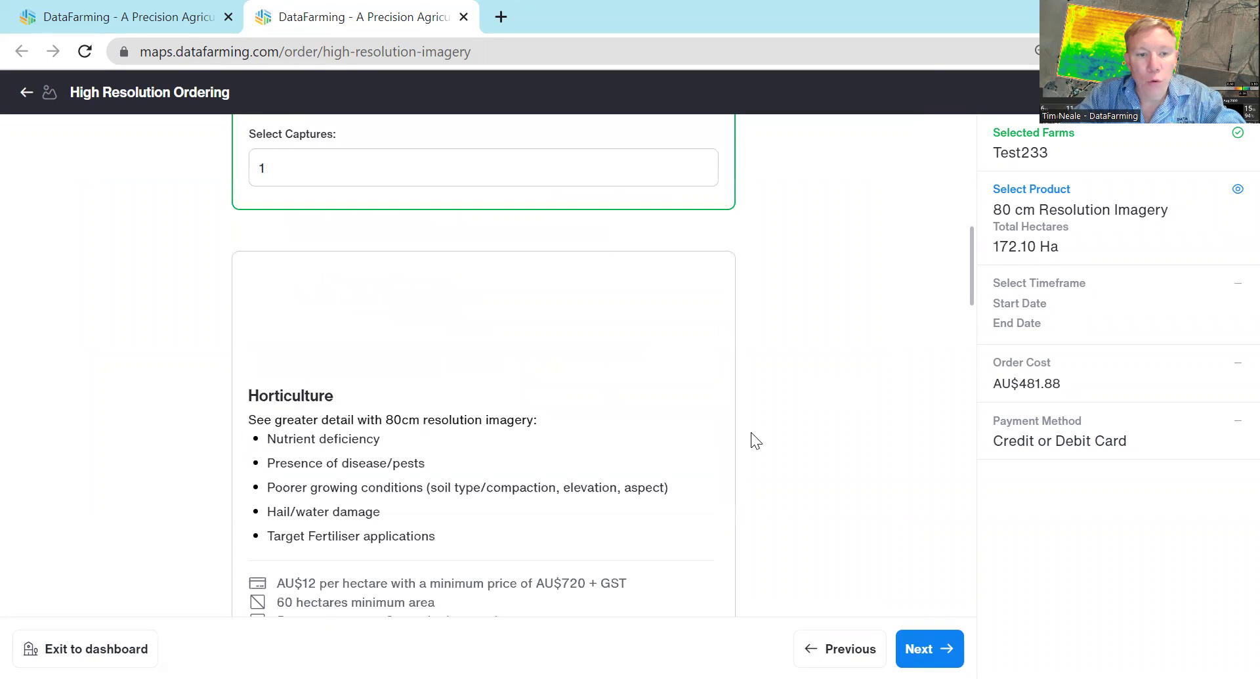
{"action": "scroll", "coordinate": [525, 381], "scroll_direction": "up", "scroll_amount": 2}
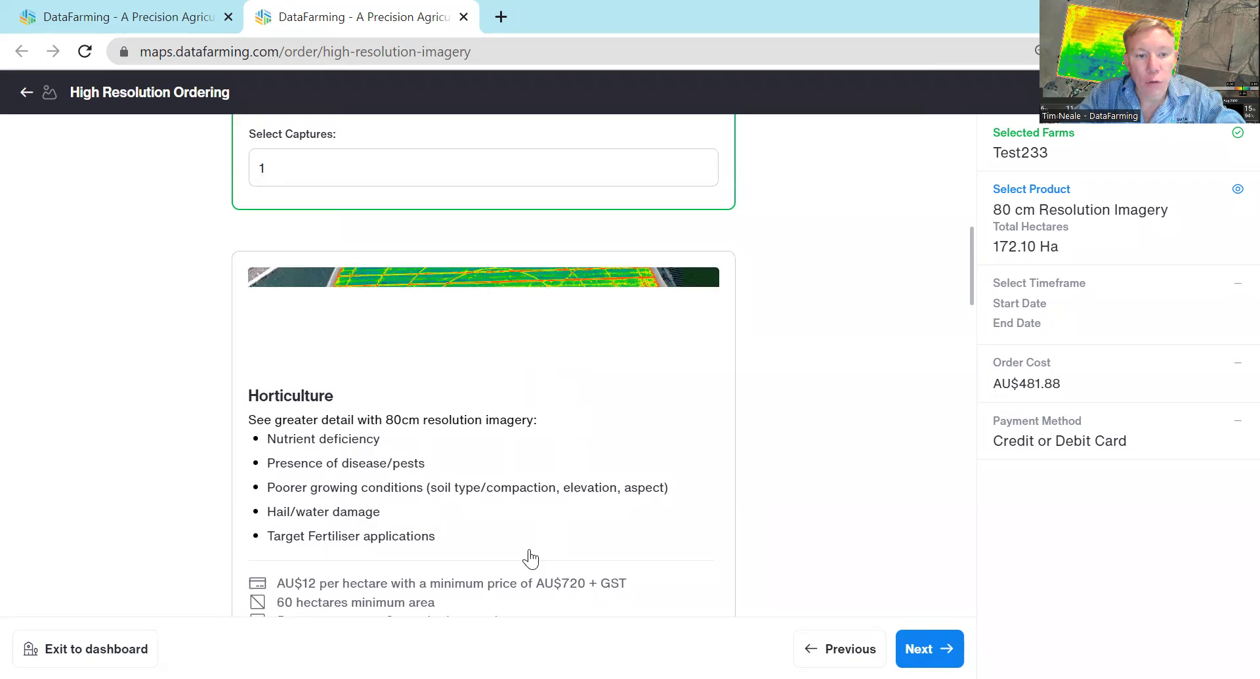
{"action": "scroll", "coordinate": [392, 506], "scroll_direction": "down", "scroll_amount": 2}
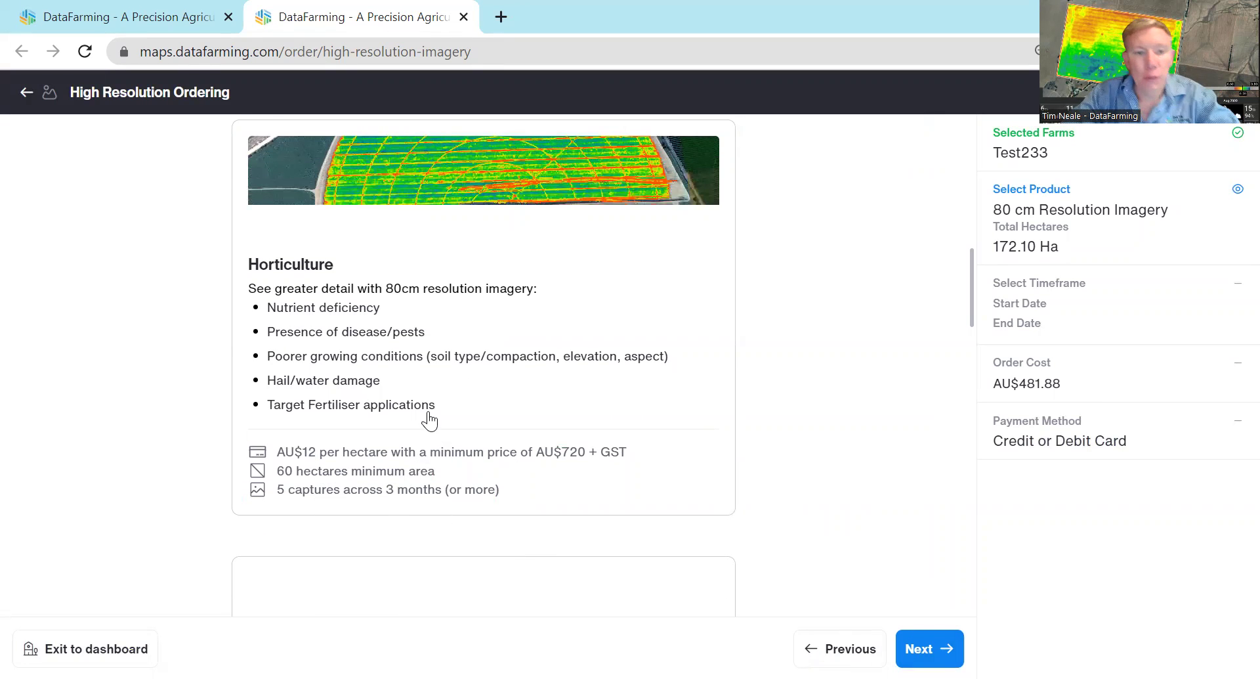
{"action": "scroll", "coordinate": [437, 415], "scroll_direction": "up", "scroll_amount": 2}
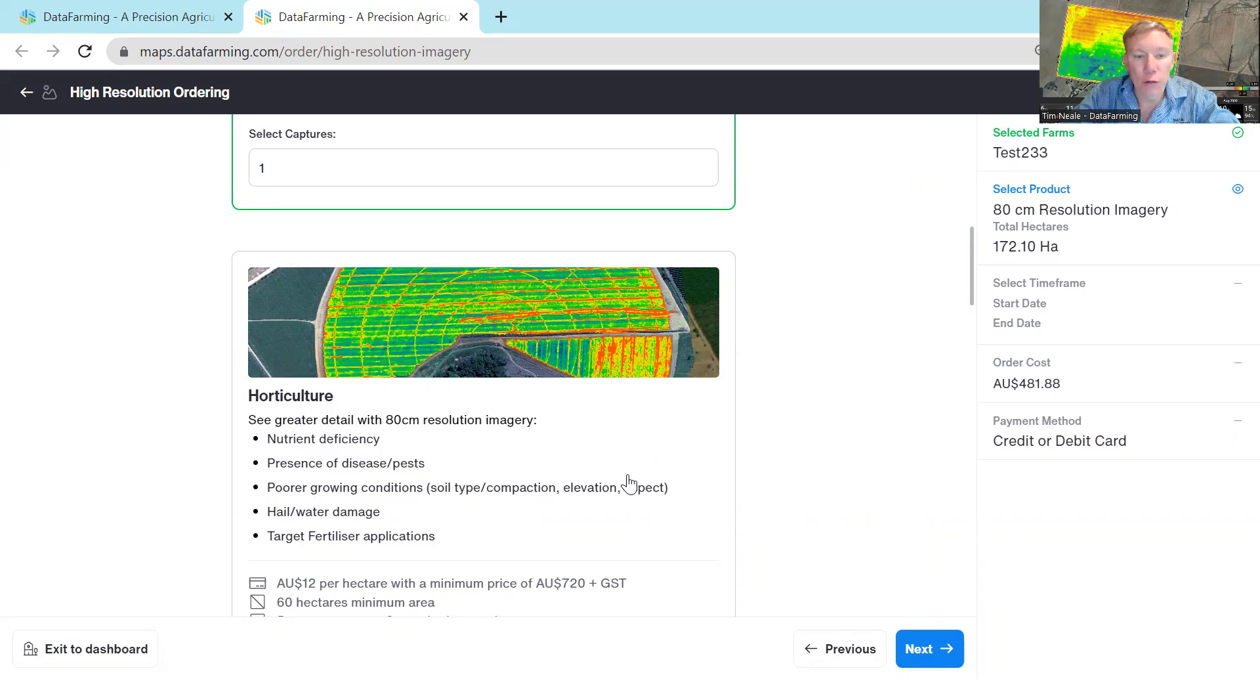
{"action": "scroll", "coordinate": [628, 482], "scroll_direction": "down", "scroll_amount": 6}
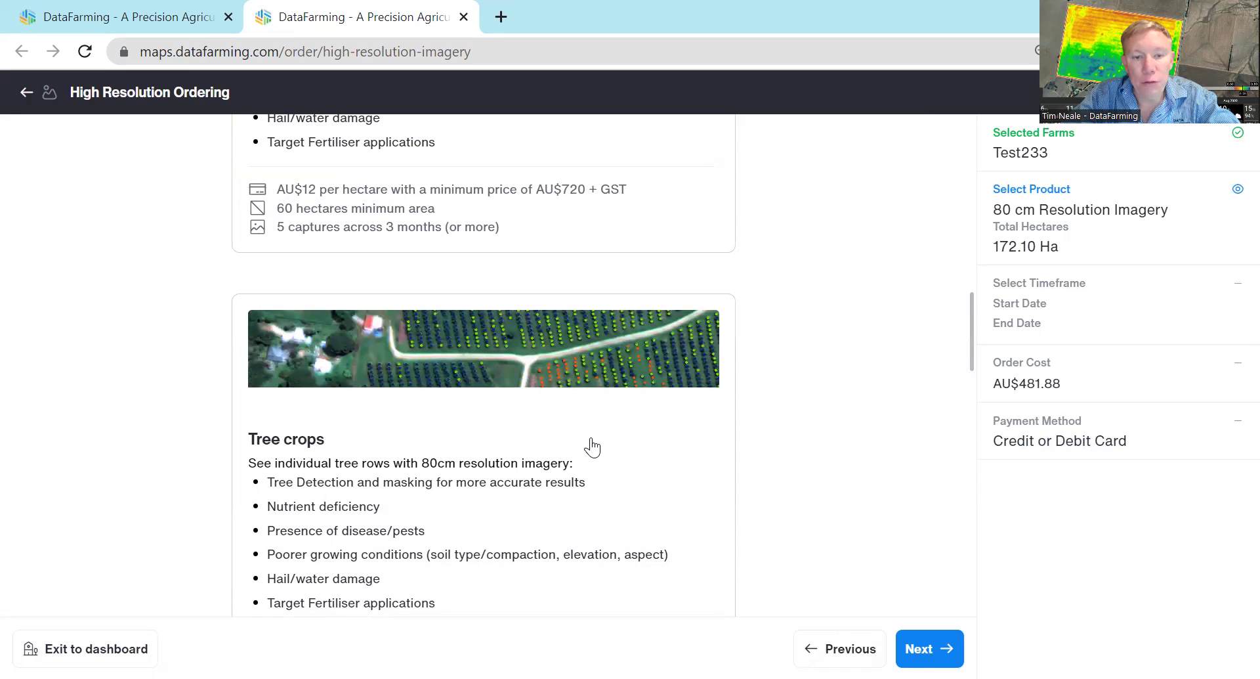
{"action": "scroll", "coordinate": [555, 497], "scroll_direction": "down", "scroll_amount": 2}
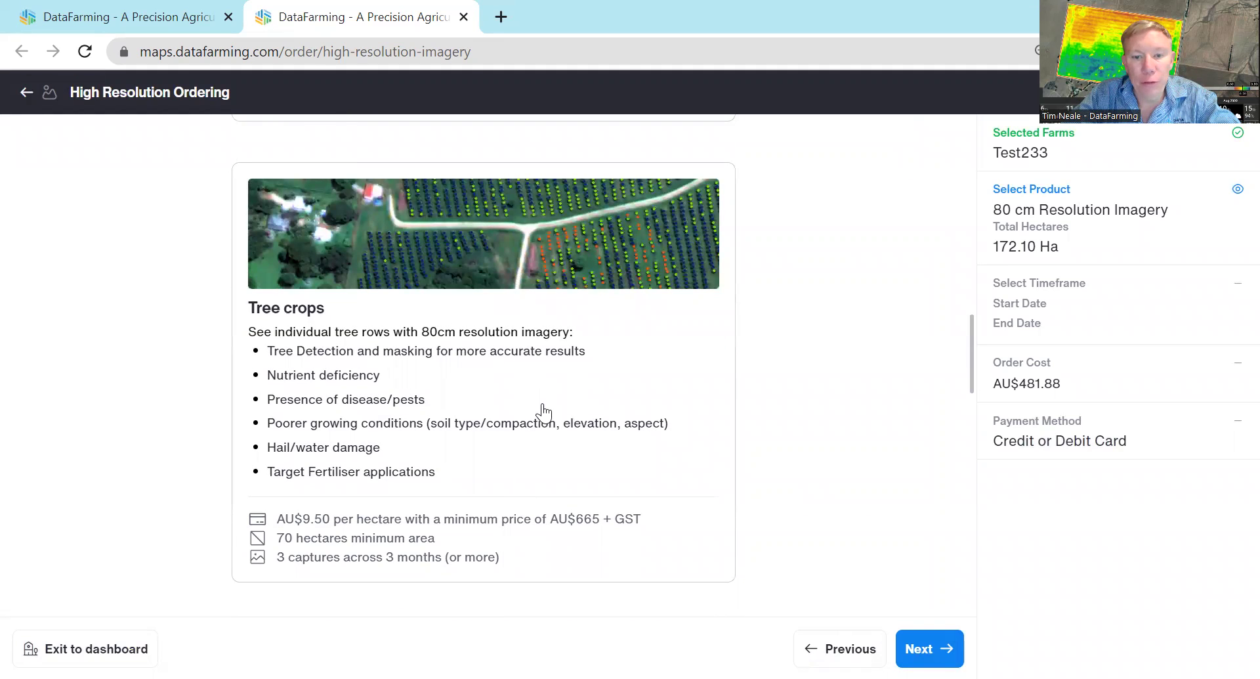
{"action": "scroll", "coordinate": [545, 411], "scroll_direction": "down", "scroll_amount": 4}
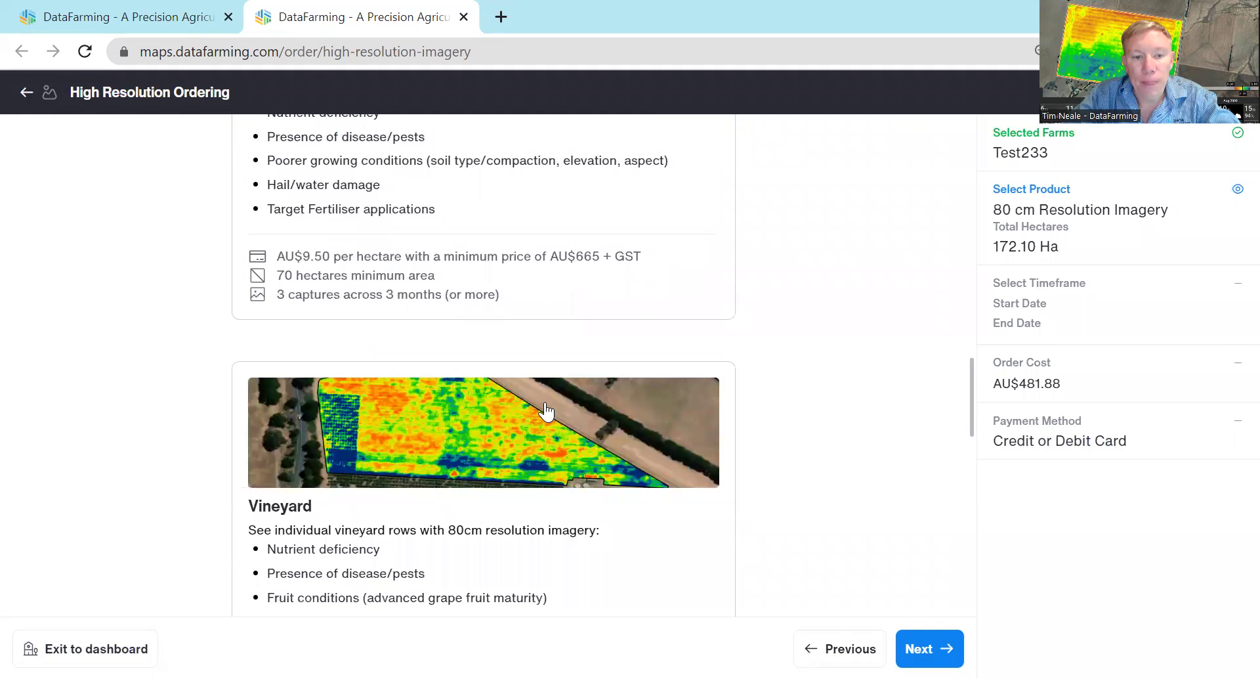
{"action": "scroll", "coordinate": [545, 412], "scroll_direction": "down", "scroll_amount": 3}
{"action": "scroll", "coordinate": [548, 411], "scroll_direction": "up", "scroll_amount": 10}
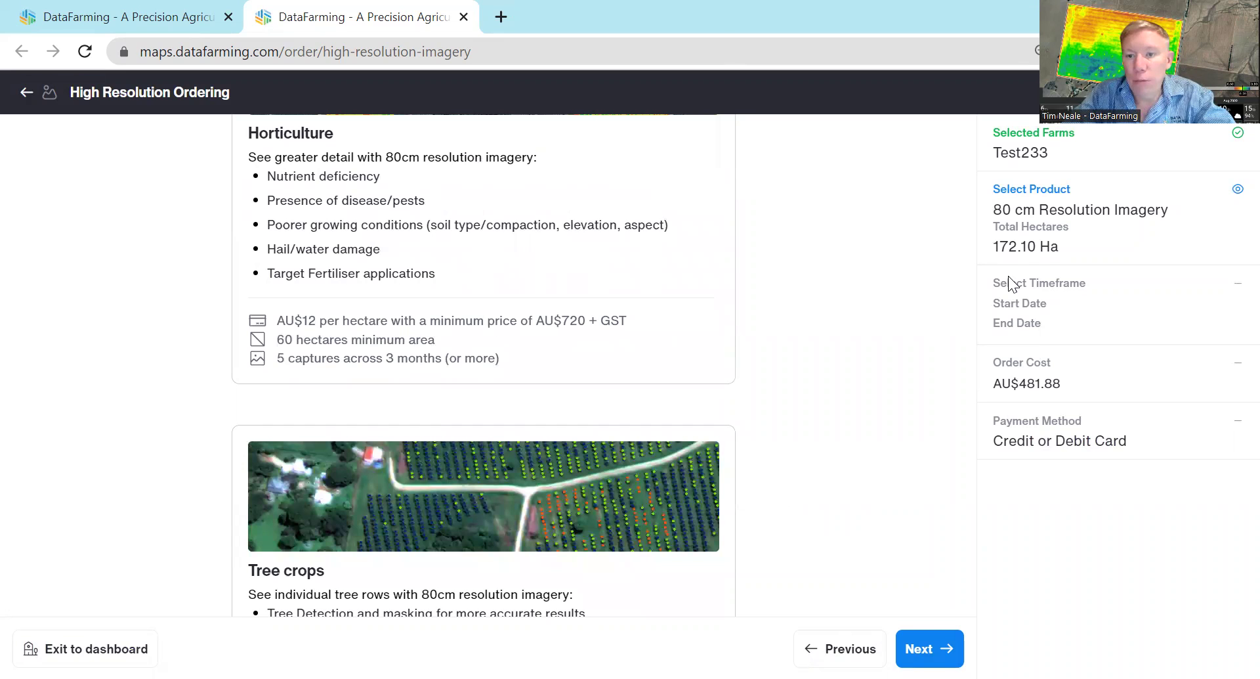
- Set the imagery date range from 24 February to 31 March 2023
{"action": "left_click", "coordinate": [925, 647]}
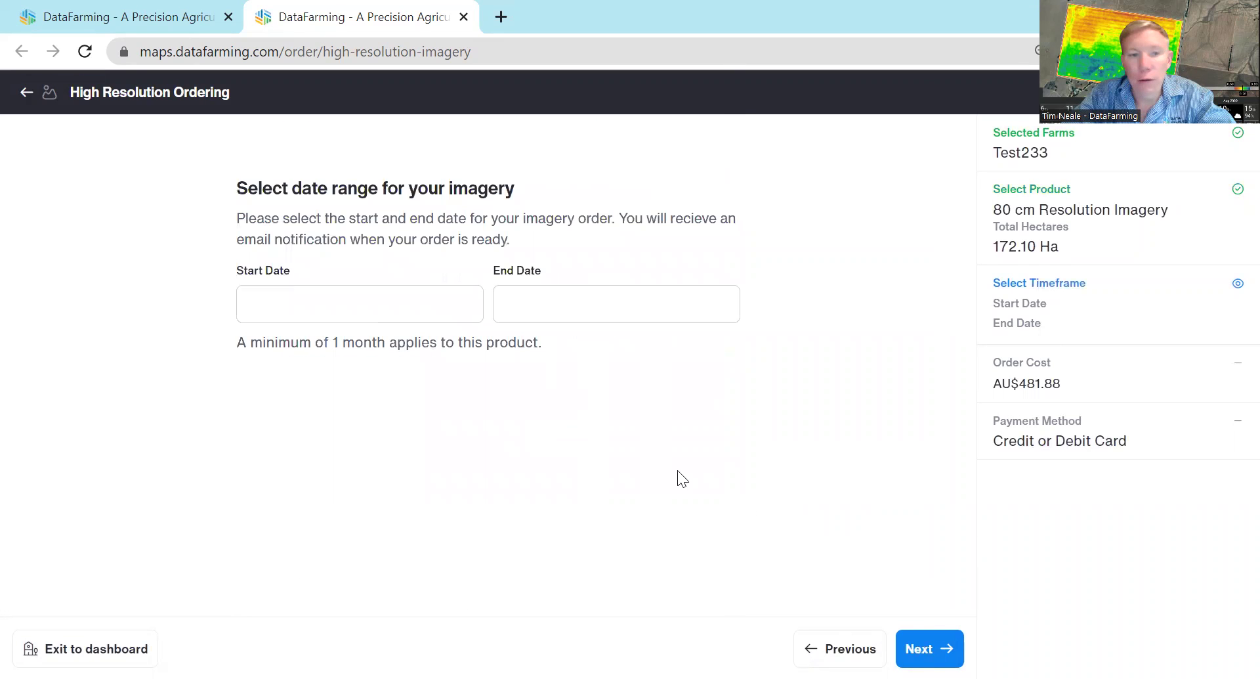
{"action": "left_click", "coordinate": [374, 298]}
{"action": "left_click", "coordinate": [394, 524]}
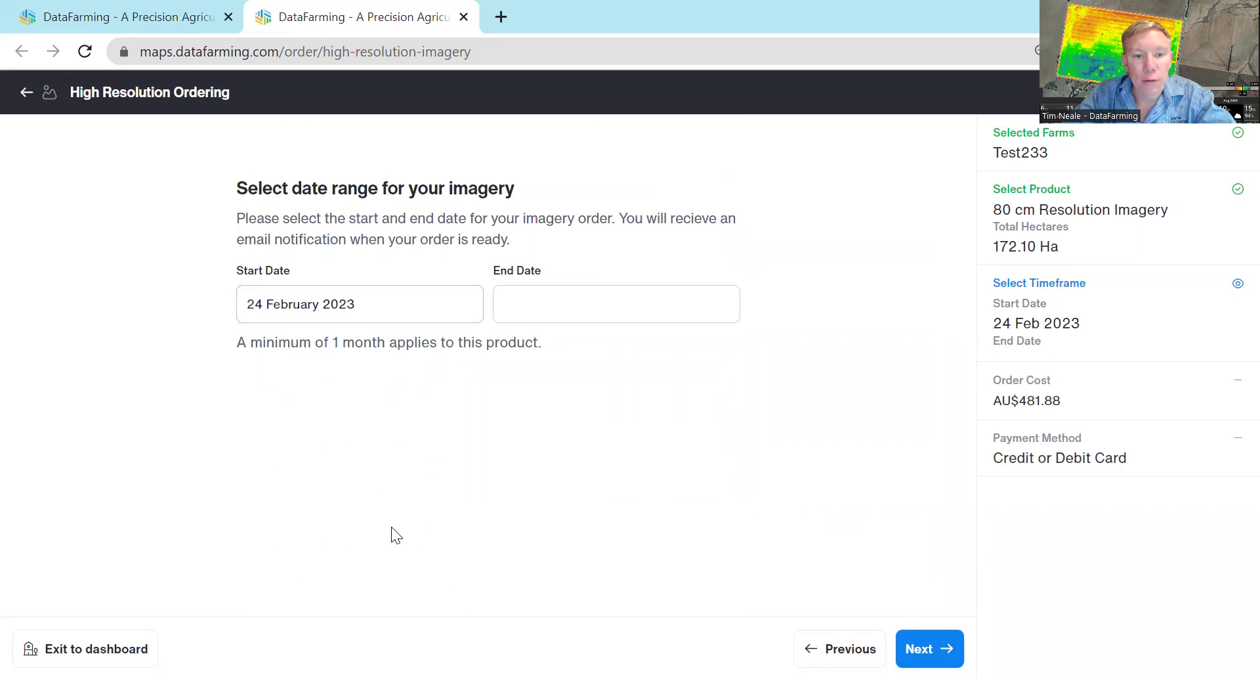
{"action": "left_click", "coordinate": [499, 302]}
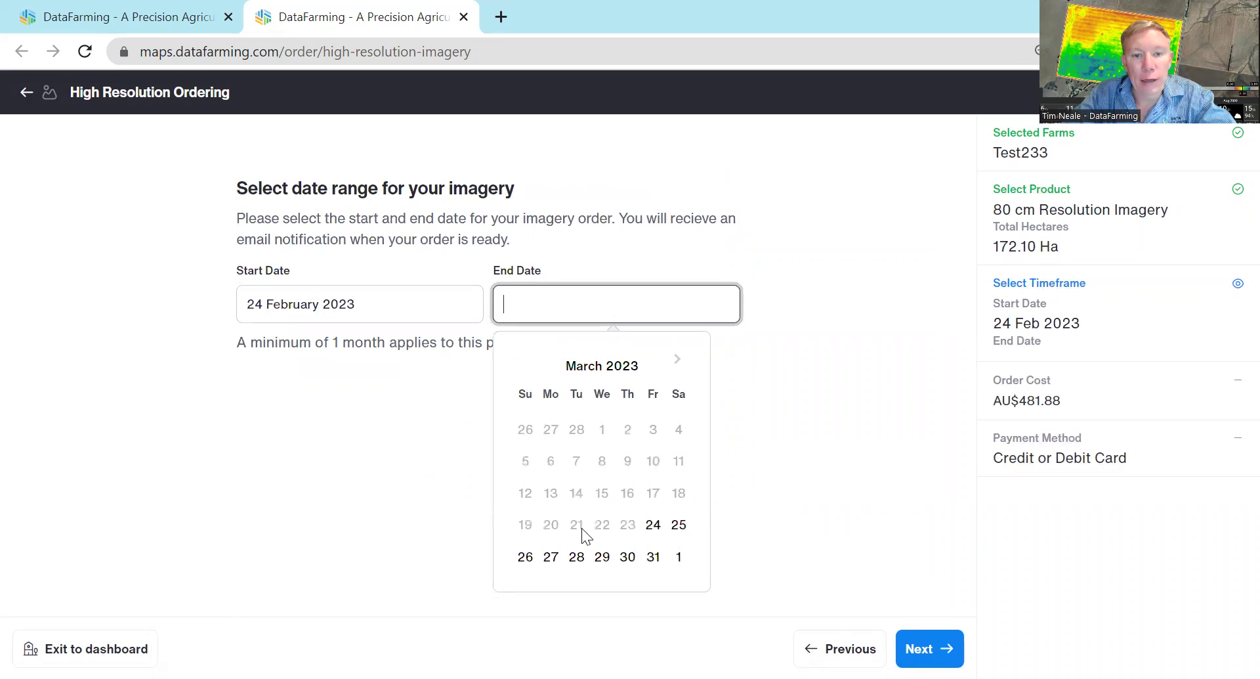
{"action": "left_click", "coordinate": [654, 557]}
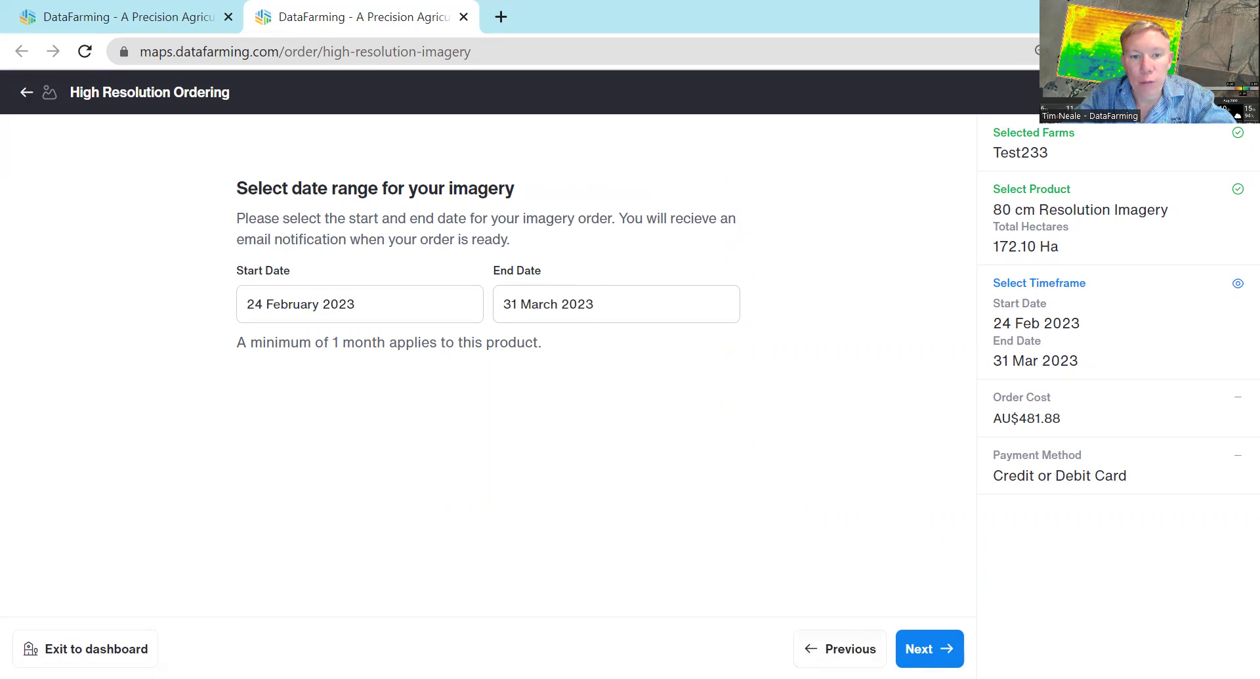
- Review the Order Confirmation's farm details and AU$481.88 order summary
{"action": "left_click", "coordinate": [919, 648]}
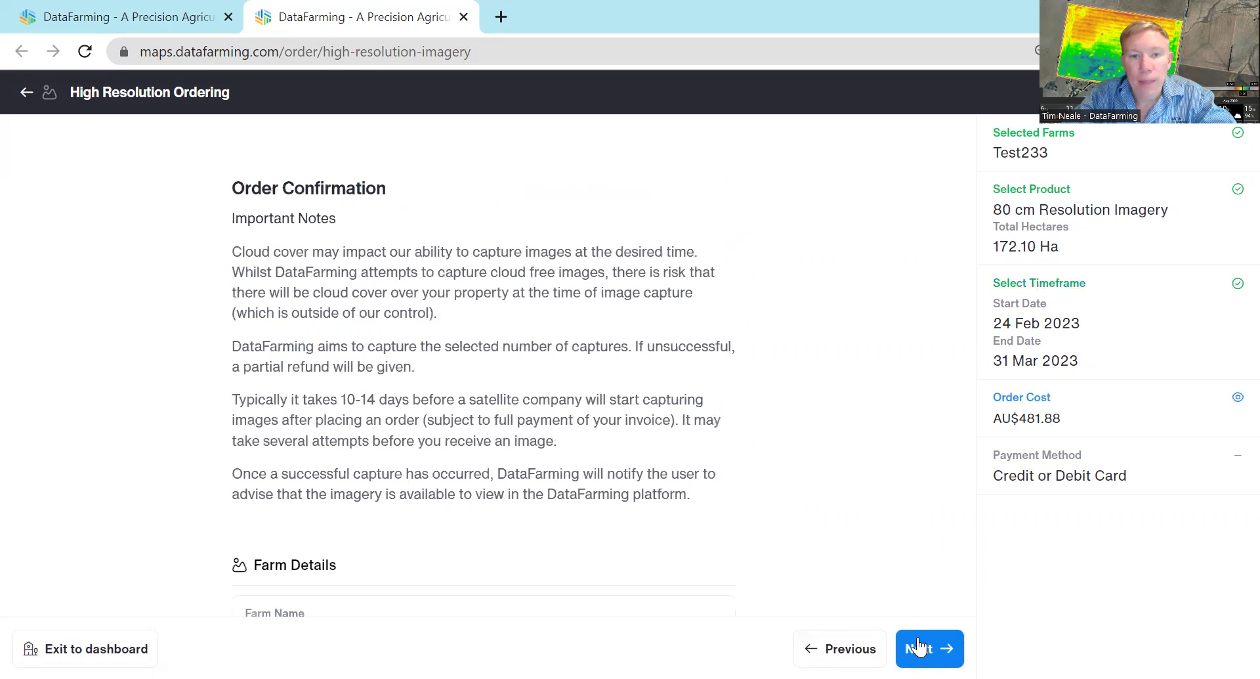
{"action": "scroll", "coordinate": [520, 483], "scroll_direction": "down", "scroll_amount": 5}
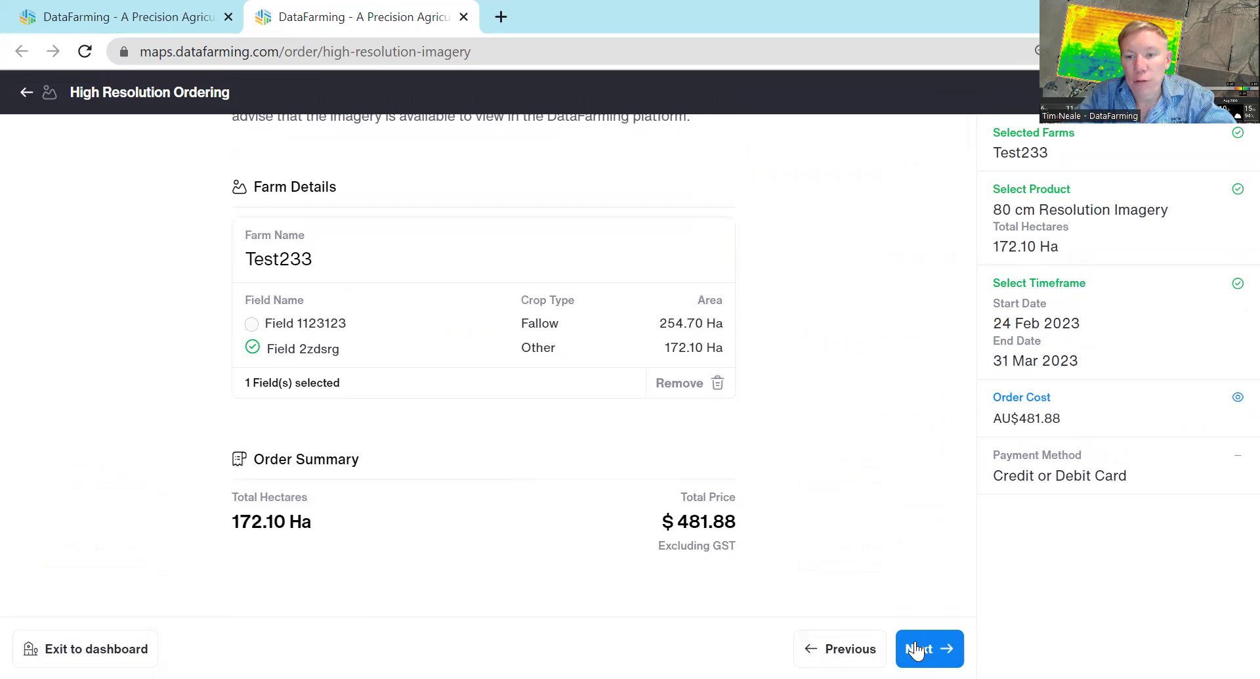
{"action": "scroll", "coordinate": [810, 527], "scroll_direction": "up", "scroll_amount": 5}
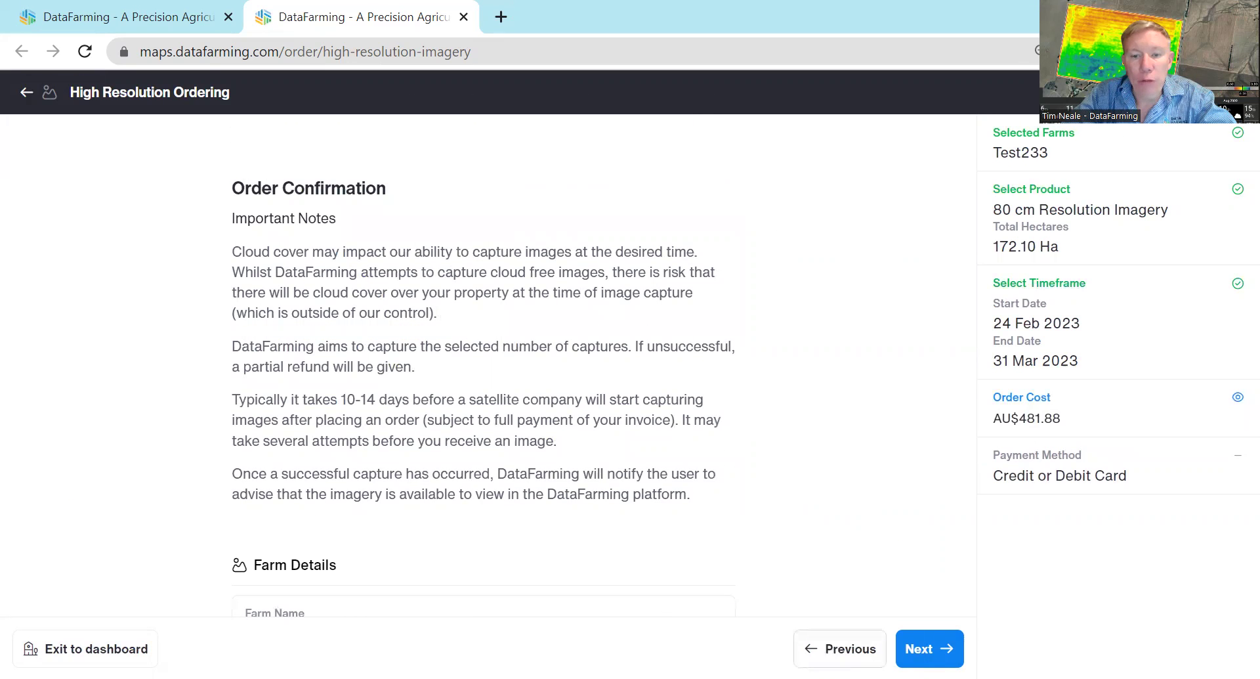
- Step back through the order wizard toward the farm and fields step
{"action": "left_click", "coordinate": [843, 648]}
{"action": "left_click", "coordinate": [841, 648]}
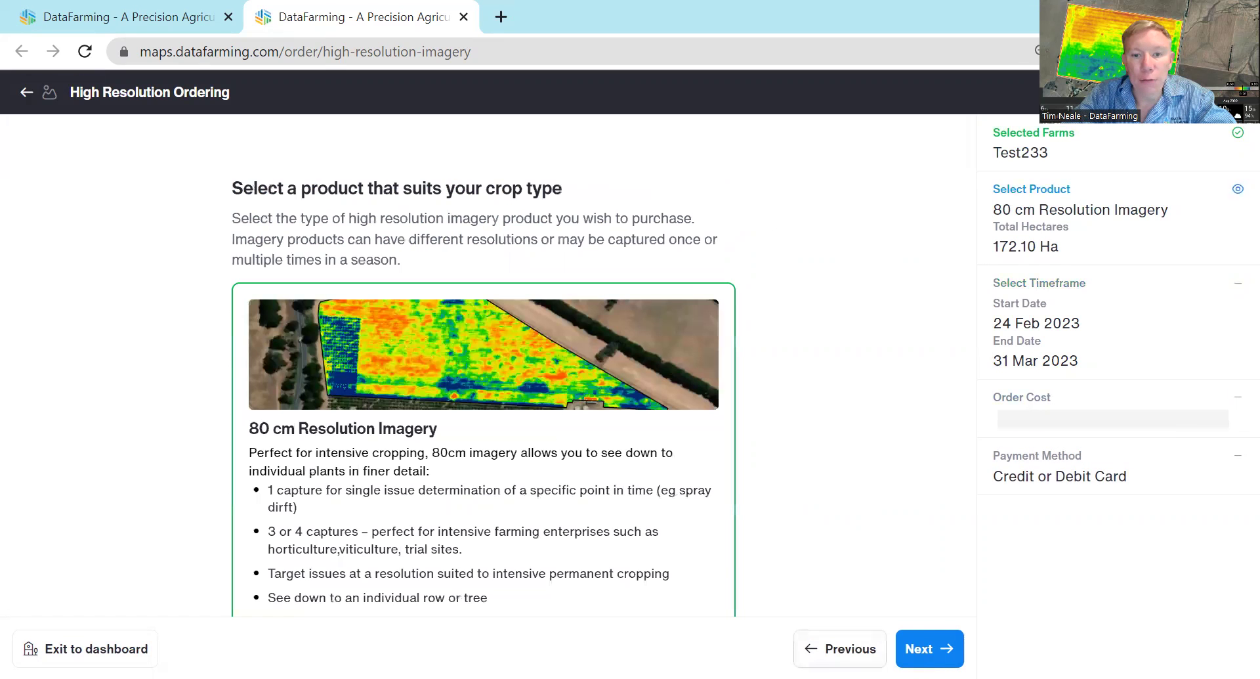
{"action": "left_click", "coordinate": [842, 647]}
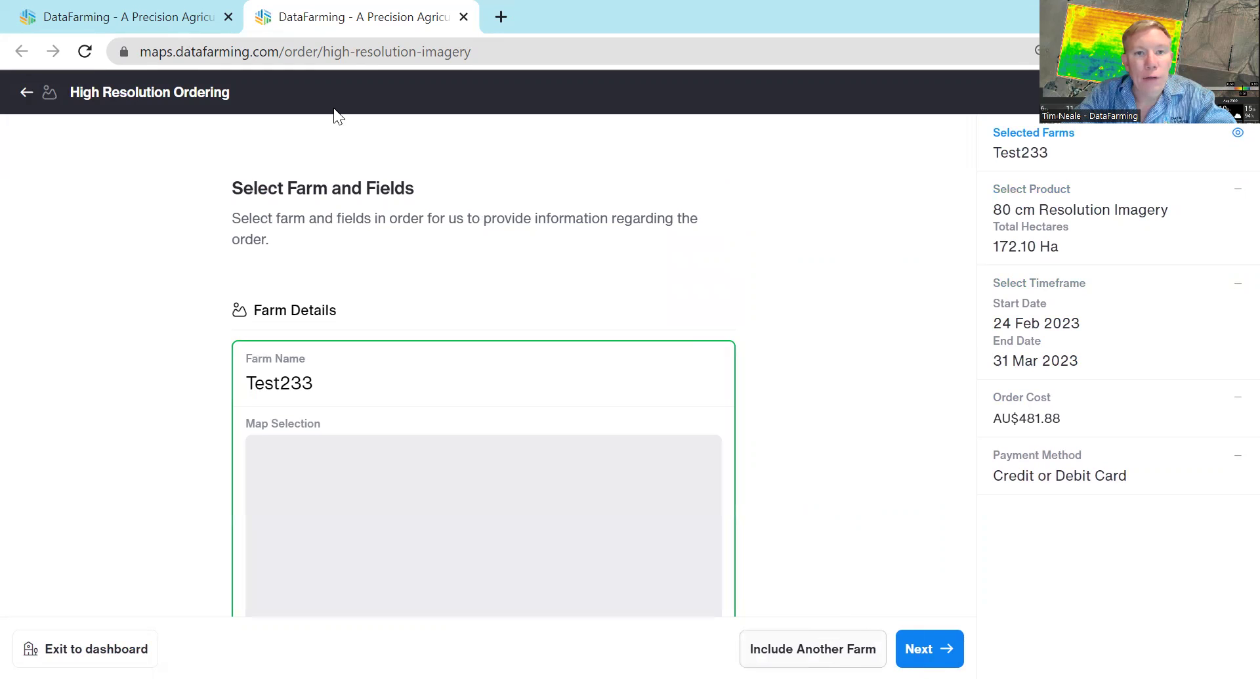
- Return to the Test233 map tab and browse Field 2zdsrg's capture dates back and forth
{"action": "left_click", "coordinate": [34, 19]}
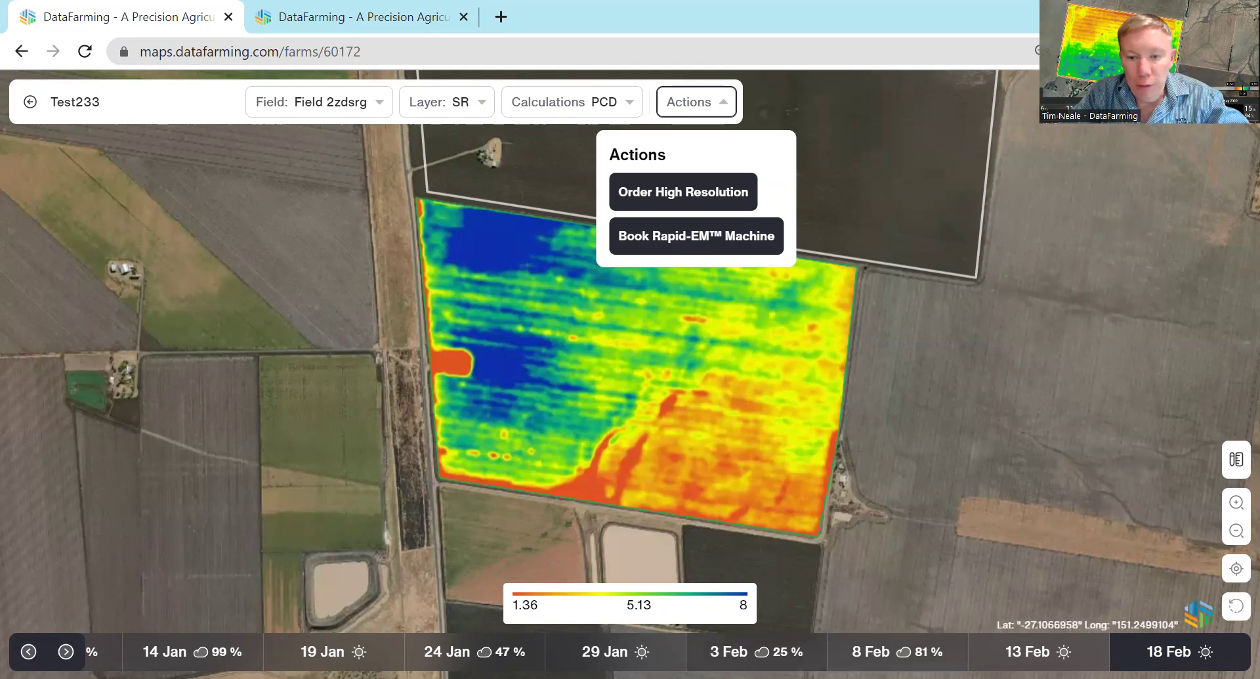
{"action": "left_click", "coordinate": [28, 651]}
{"action": "left_click", "coordinate": [28, 651]}
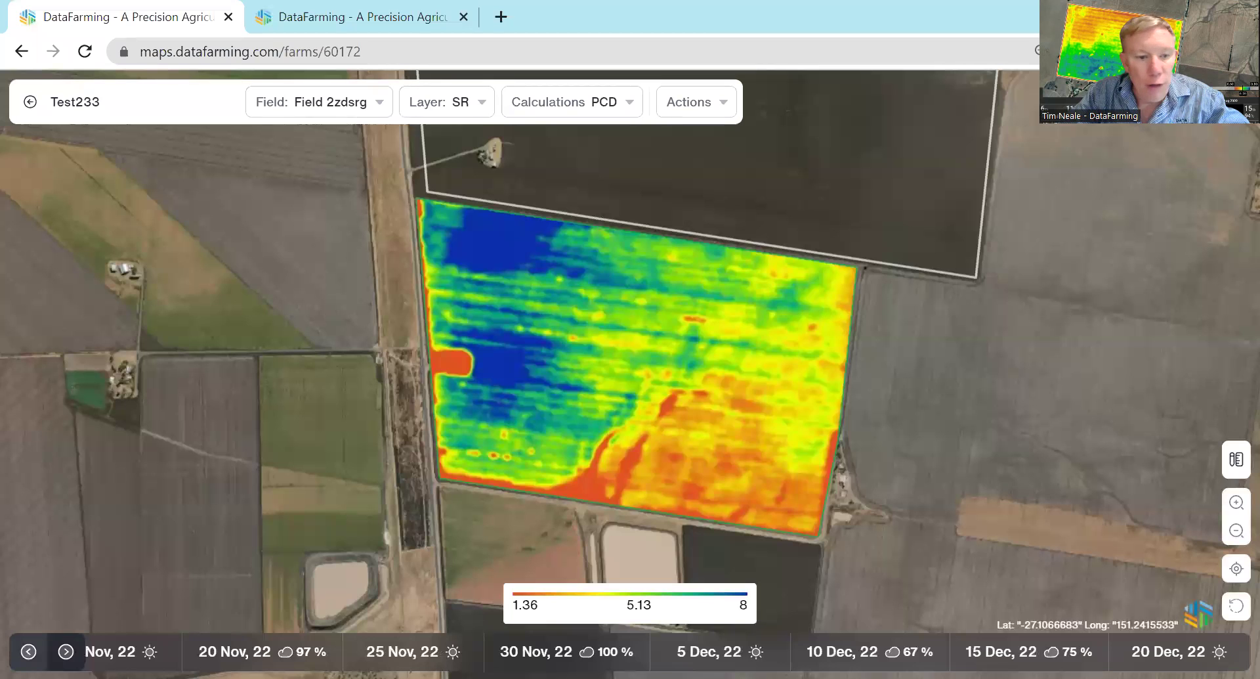
{"action": "left_click", "coordinate": [66, 651]}
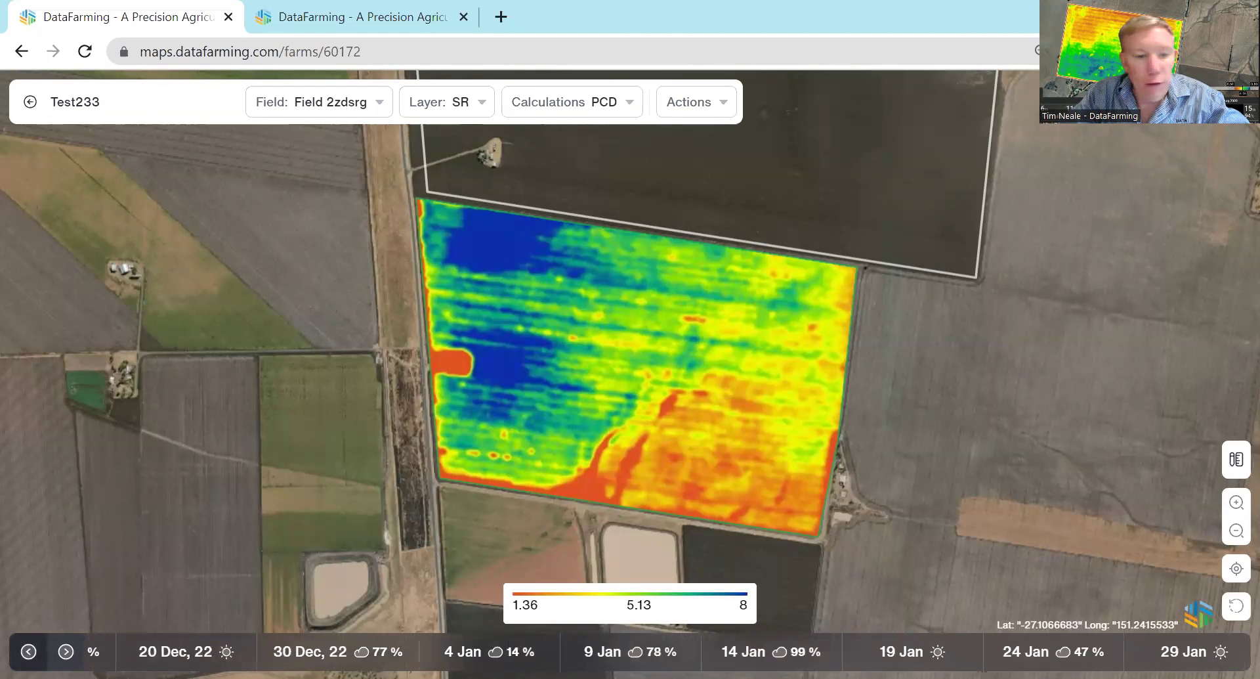
{"action": "left_click", "coordinate": [66, 651]}
{"action": "left_click", "coordinate": [29, 652]}
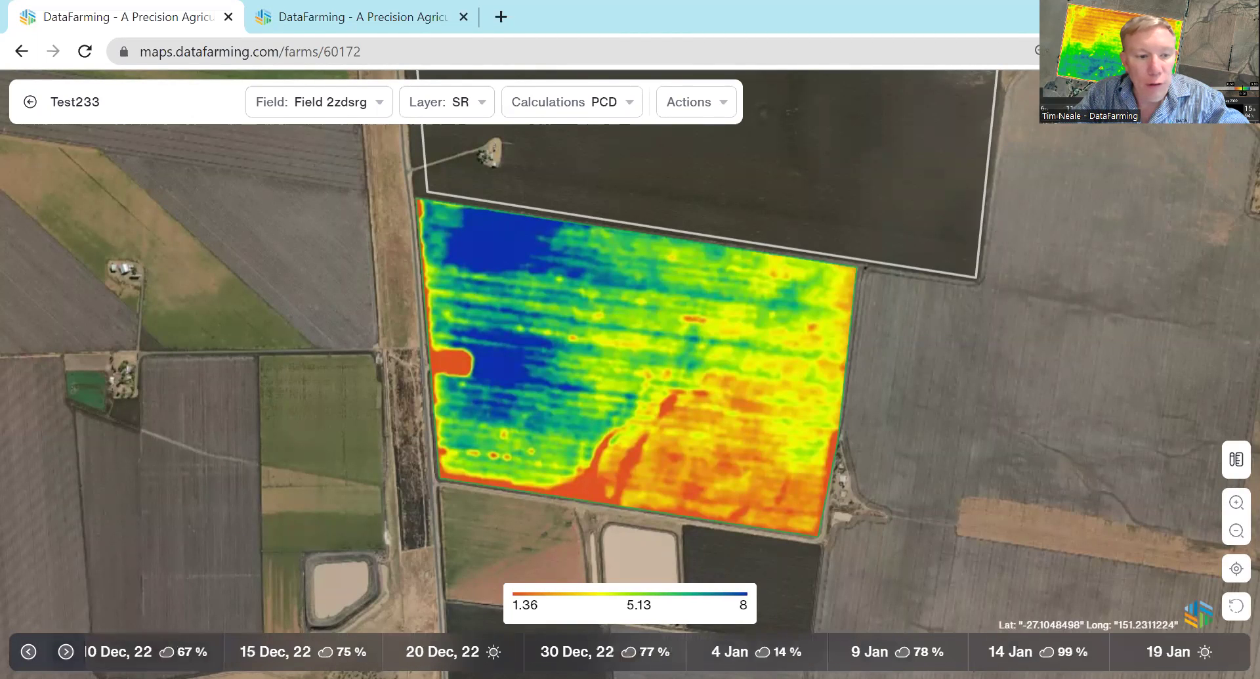
{"action": "left_click", "coordinate": [66, 651]}
{"action": "left_click", "coordinate": [66, 652]}
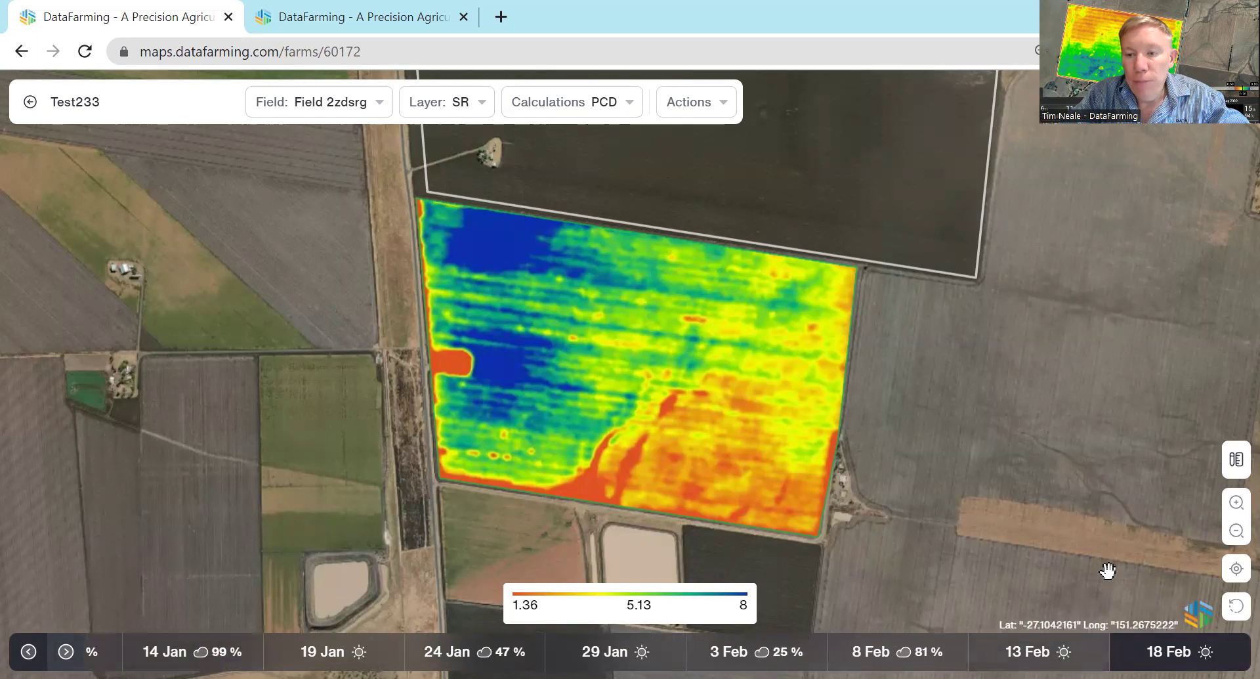
- Zoom the map out two levels, then refit it around the field
{"action": "left_click", "coordinate": [1237, 531]}
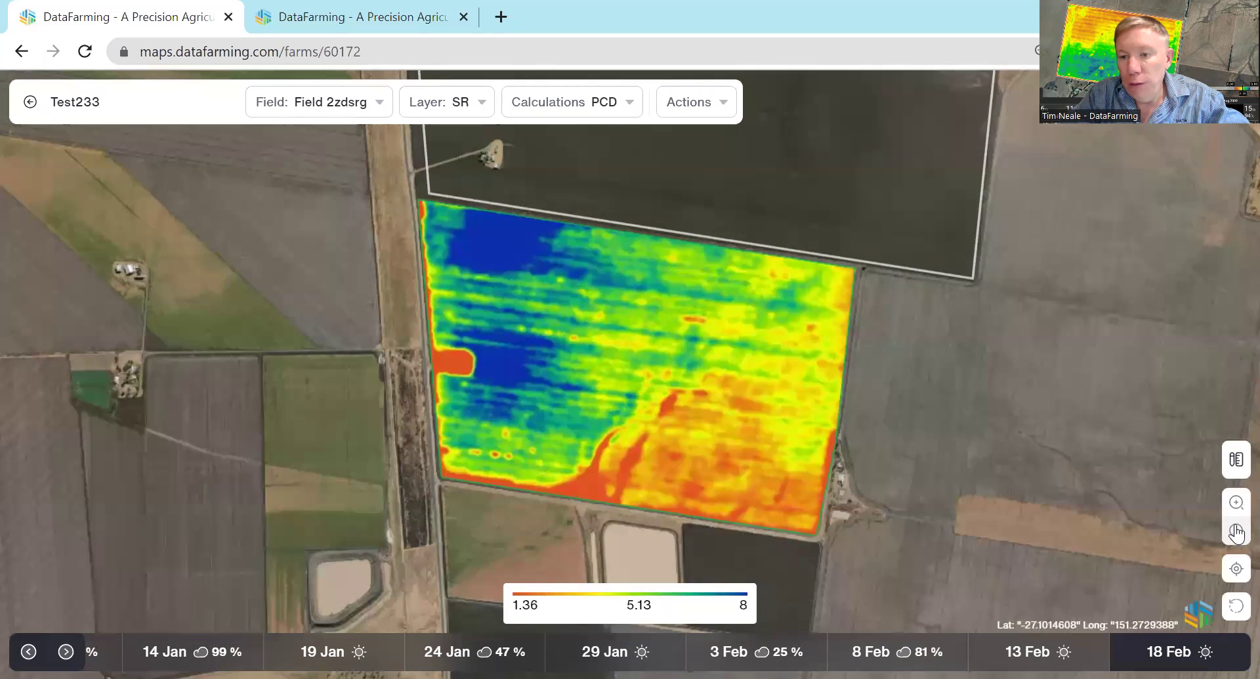
{"action": "left_click", "coordinate": [1237, 531]}
{"action": "left_click", "coordinate": [1236, 569]}
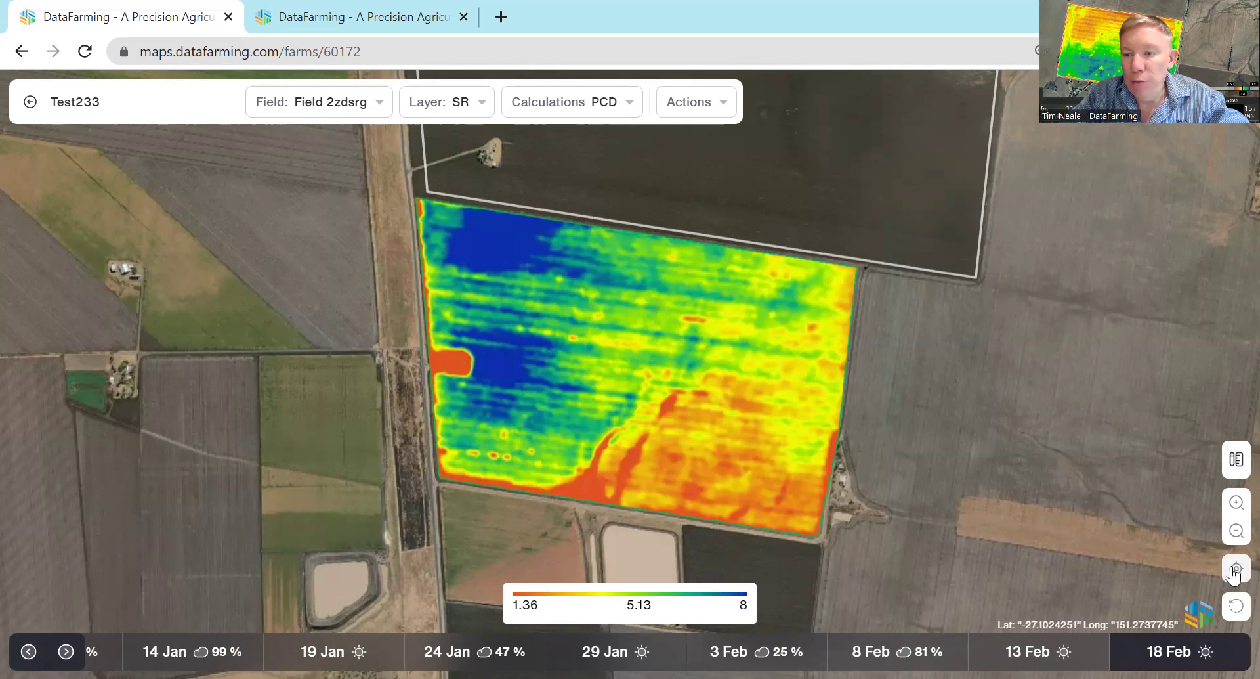
- Trace a polygon over the field's south-east part, measuring 39.59 ha
{"action": "left_click", "coordinate": [1236, 461]}
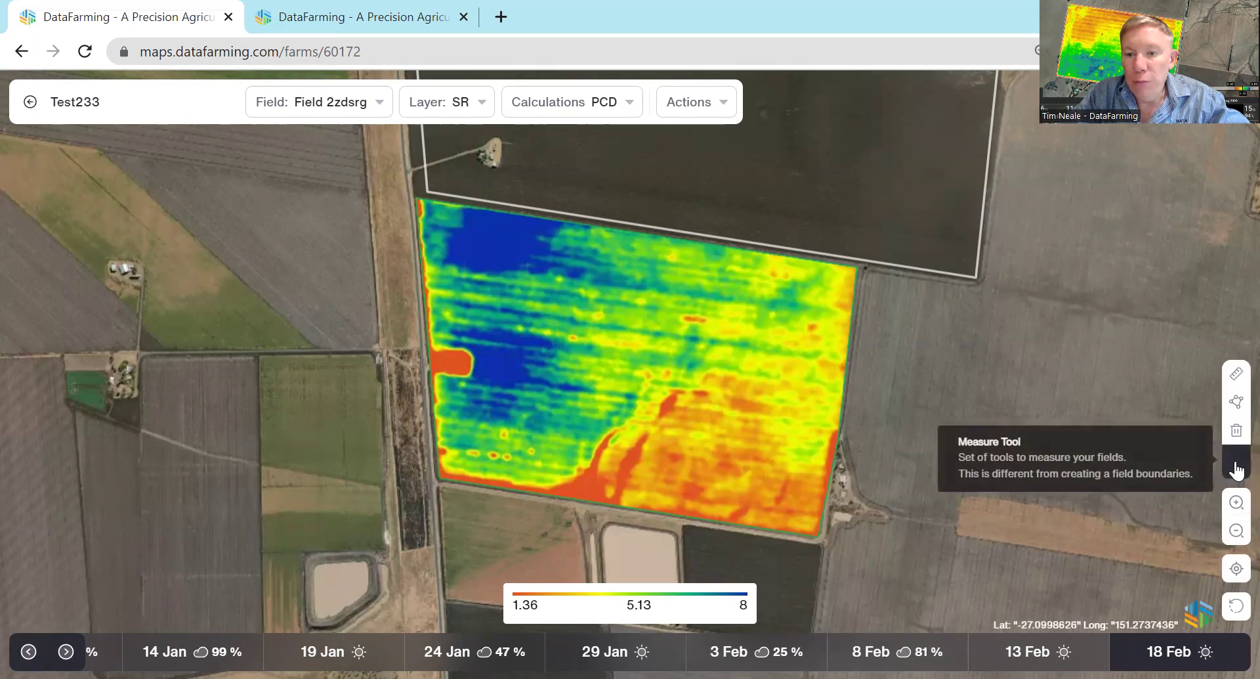
{"action": "left_click", "coordinate": [1236, 402]}
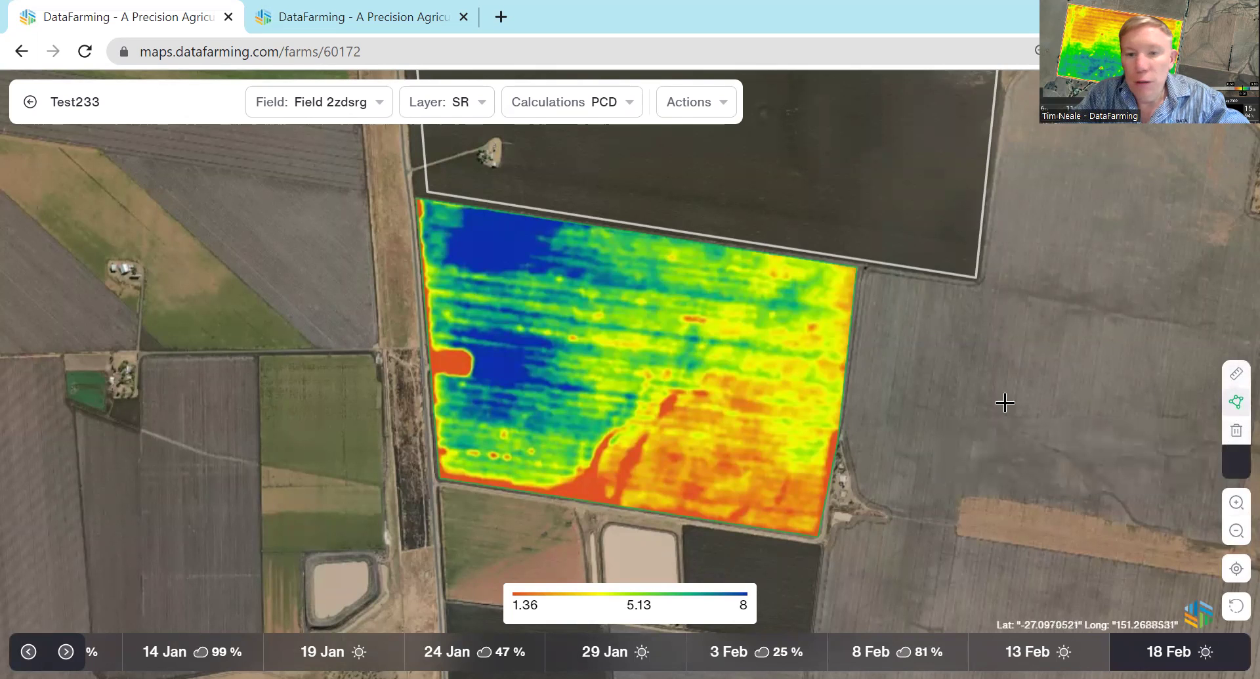
{"action": "left_click", "coordinate": [660, 380]}
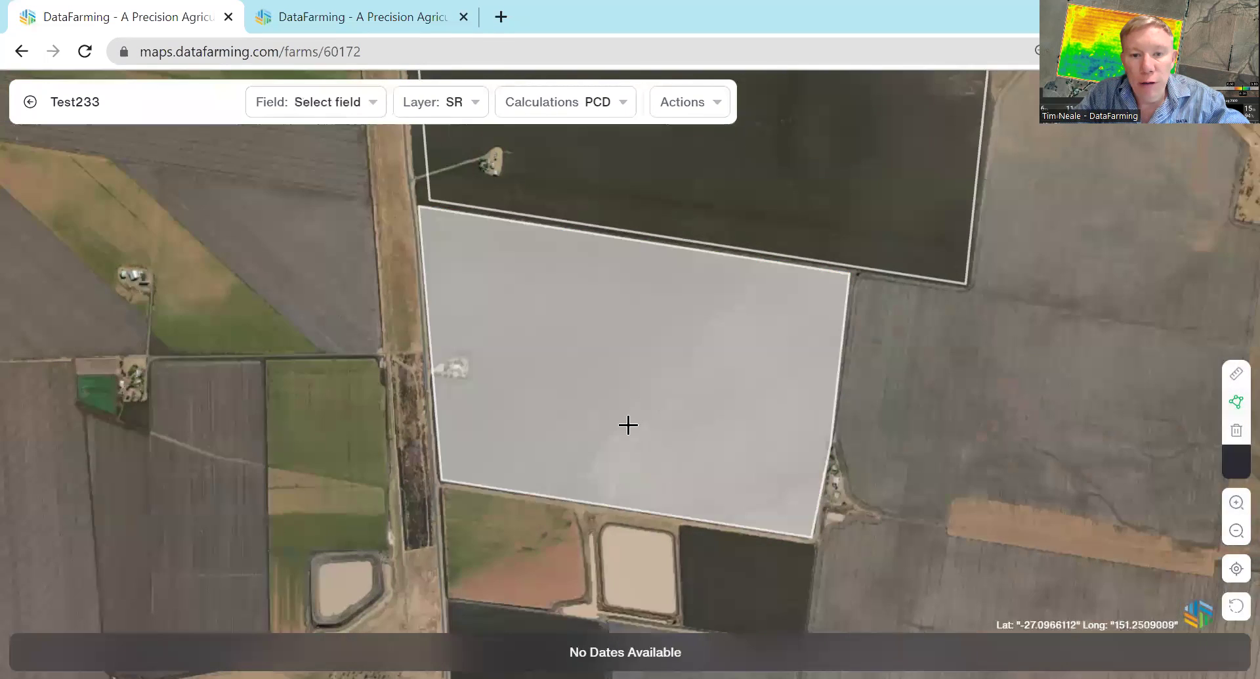
{"action": "scroll", "coordinate": [610, 472], "scroll_direction": "down", "scroll_amount": 3}
{"action": "left_click", "coordinate": [555, 515]}
{"action": "scroll", "coordinate": [551, 531], "scroll_direction": "up", "scroll_amount": 2}
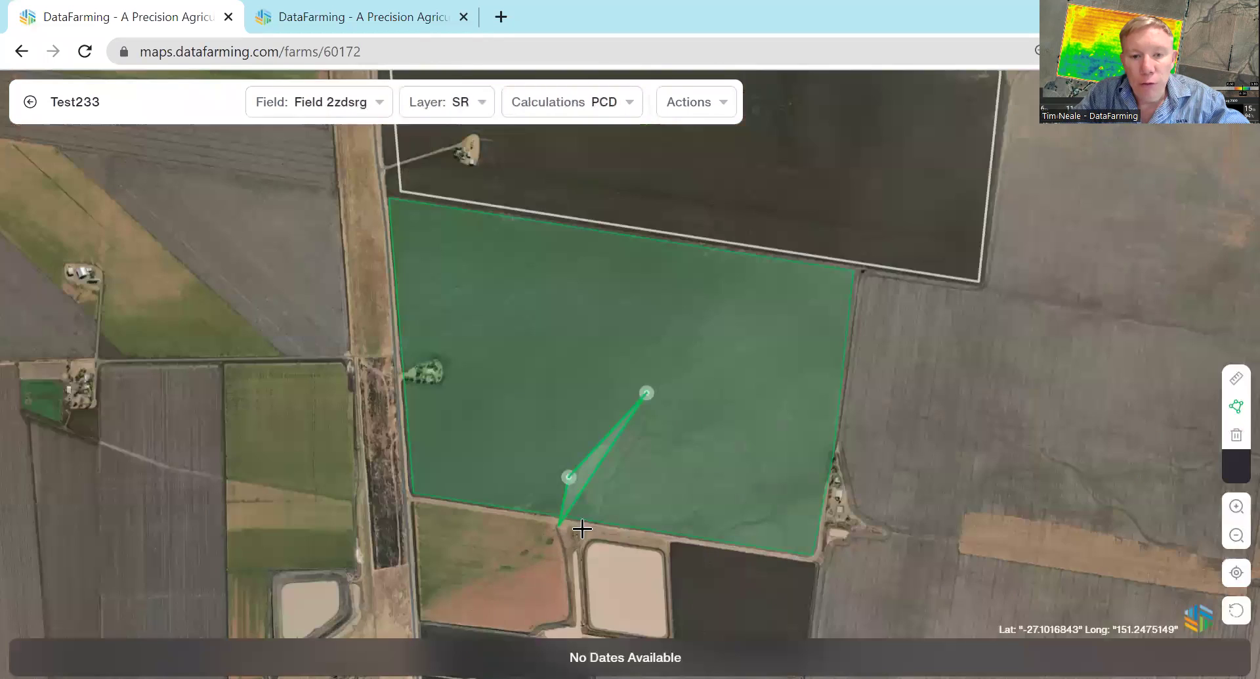
{"action": "left_click", "coordinate": [581, 522]}
{"action": "scroll", "coordinate": [581, 525], "scroll_direction": "down", "scroll_amount": 3}
{"action": "left_click", "coordinate": [805, 552]}
{"action": "scroll", "coordinate": [804, 553], "scroll_direction": "up", "scroll_amount": 2}
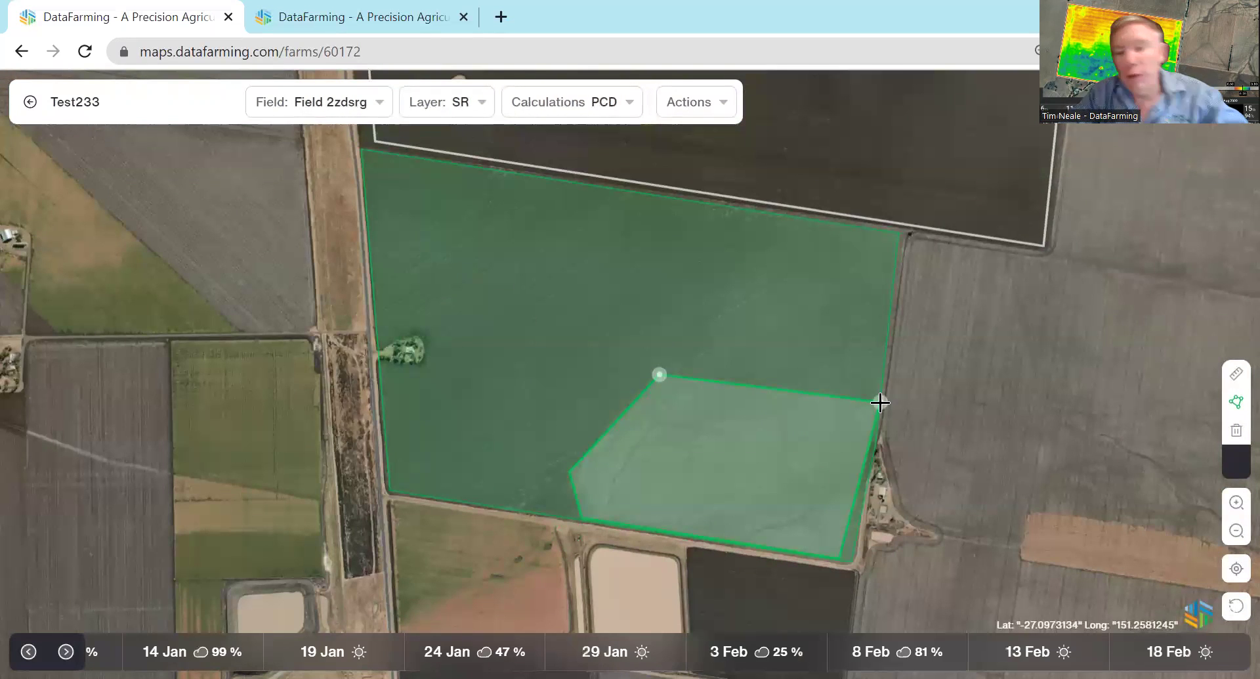
{"action": "left_click", "coordinate": [881, 402]}
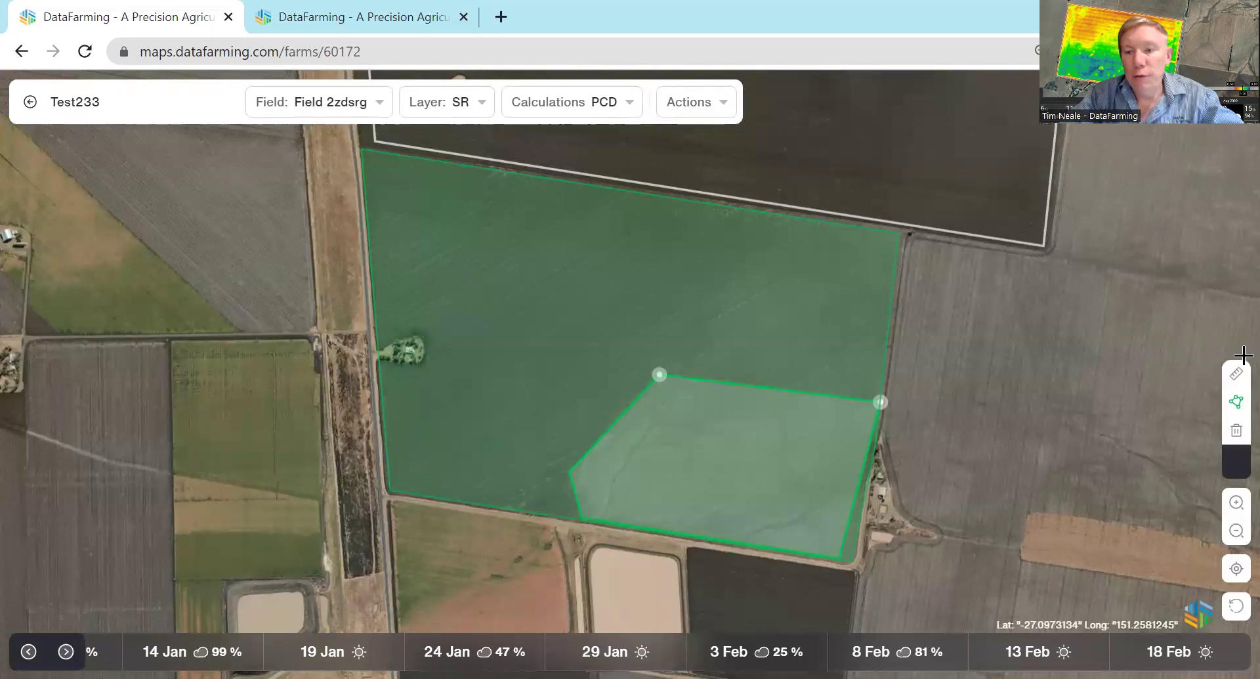
{"action": "left_click", "coordinate": [1236, 460]}
{"action": "left_click", "coordinate": [1236, 461]}
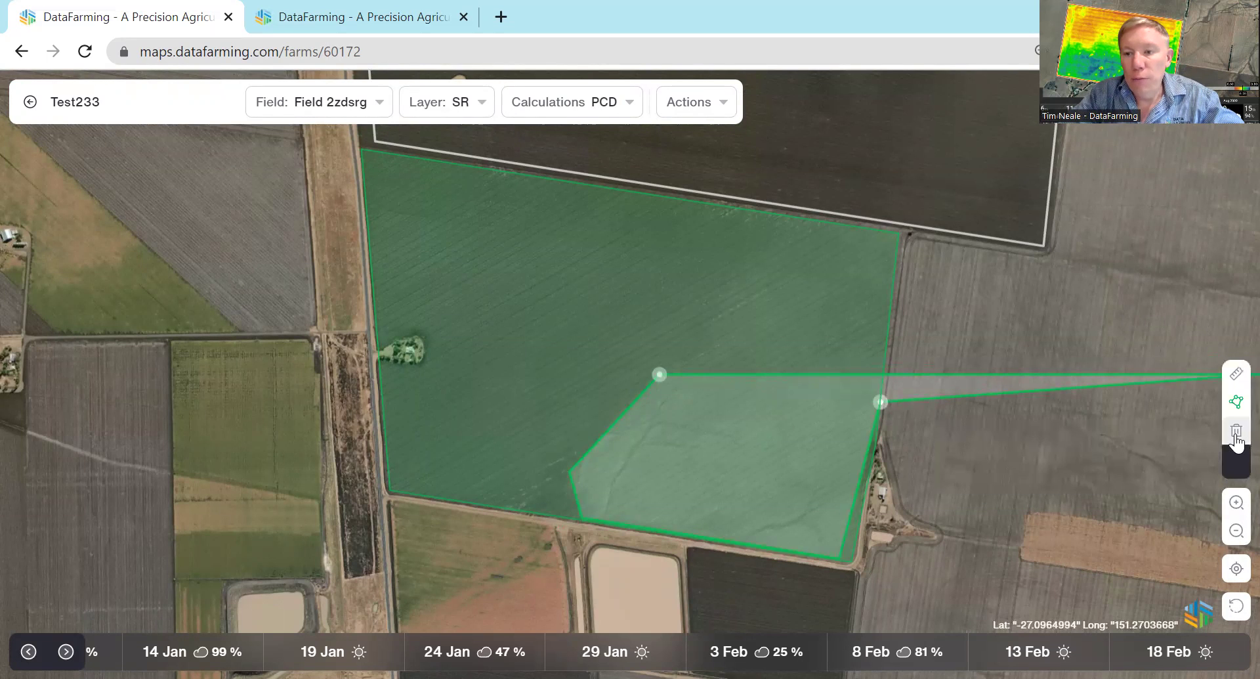
{"action": "double_click", "coordinate": [970, 429]}
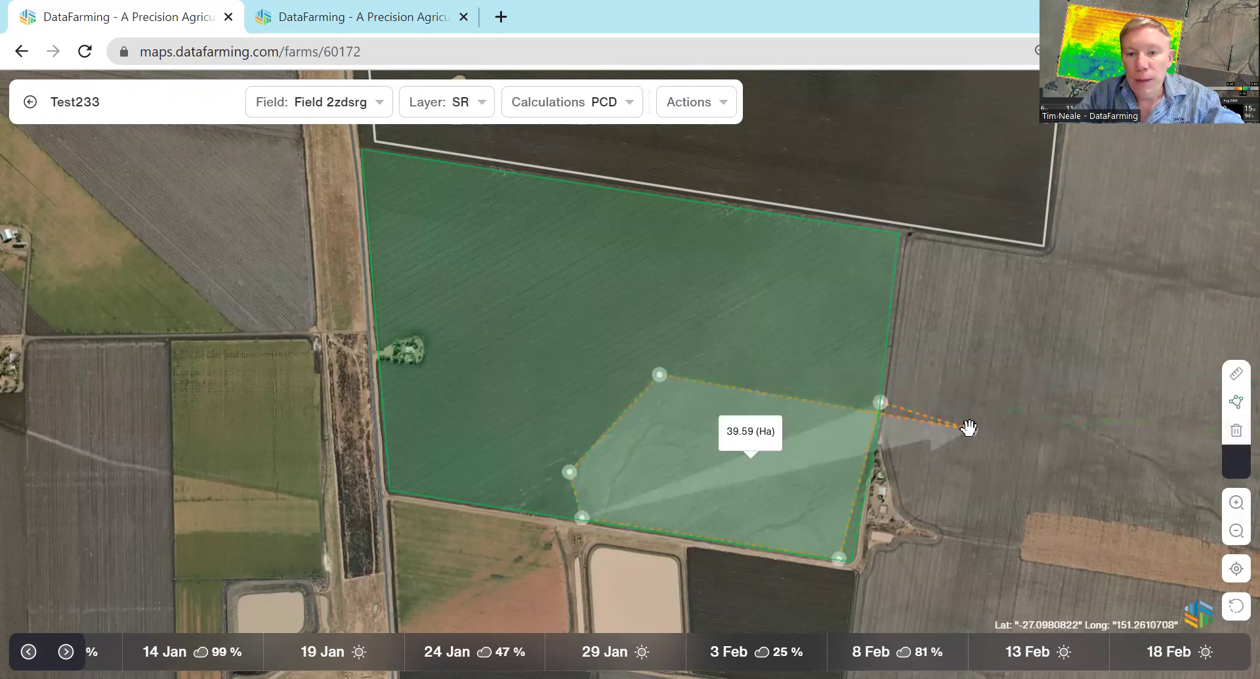
- Delete the 39.59 ha measurement and close the measuring tools
{"action": "left_click", "coordinate": [1237, 469]}
{"action": "left_click", "coordinate": [1237, 469]}
{"action": "left_click", "coordinate": [1236, 430]}
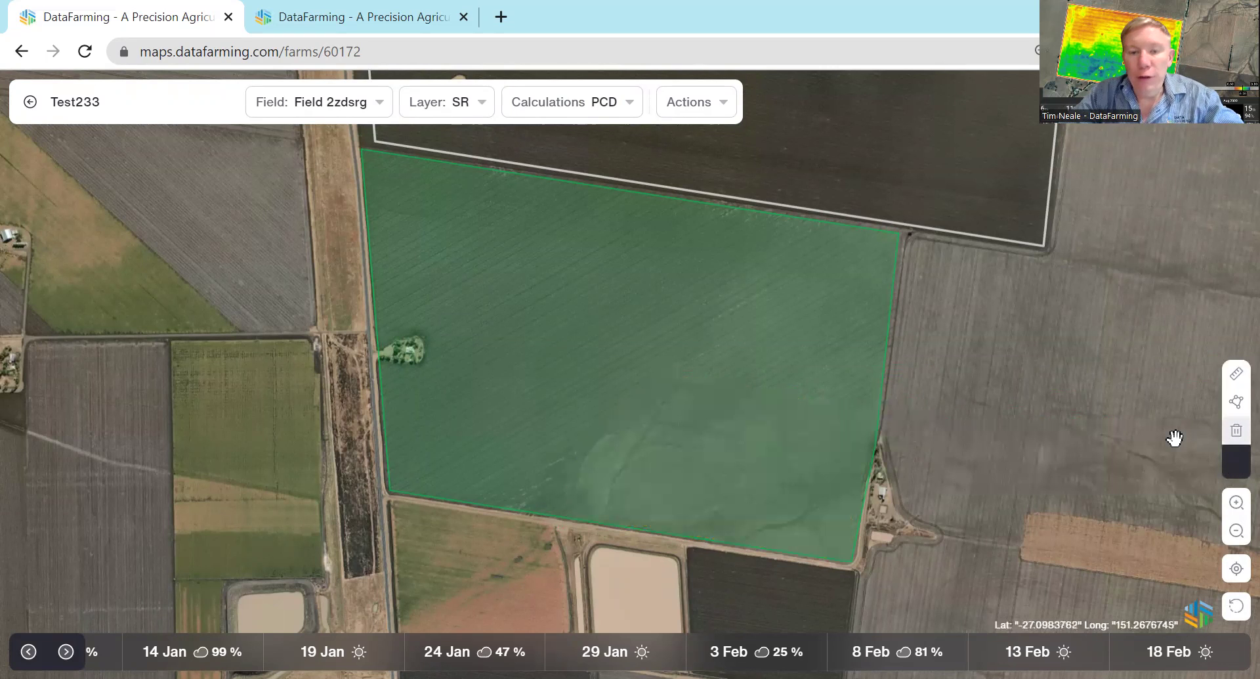
{"action": "left_click", "coordinate": [1235, 461]}
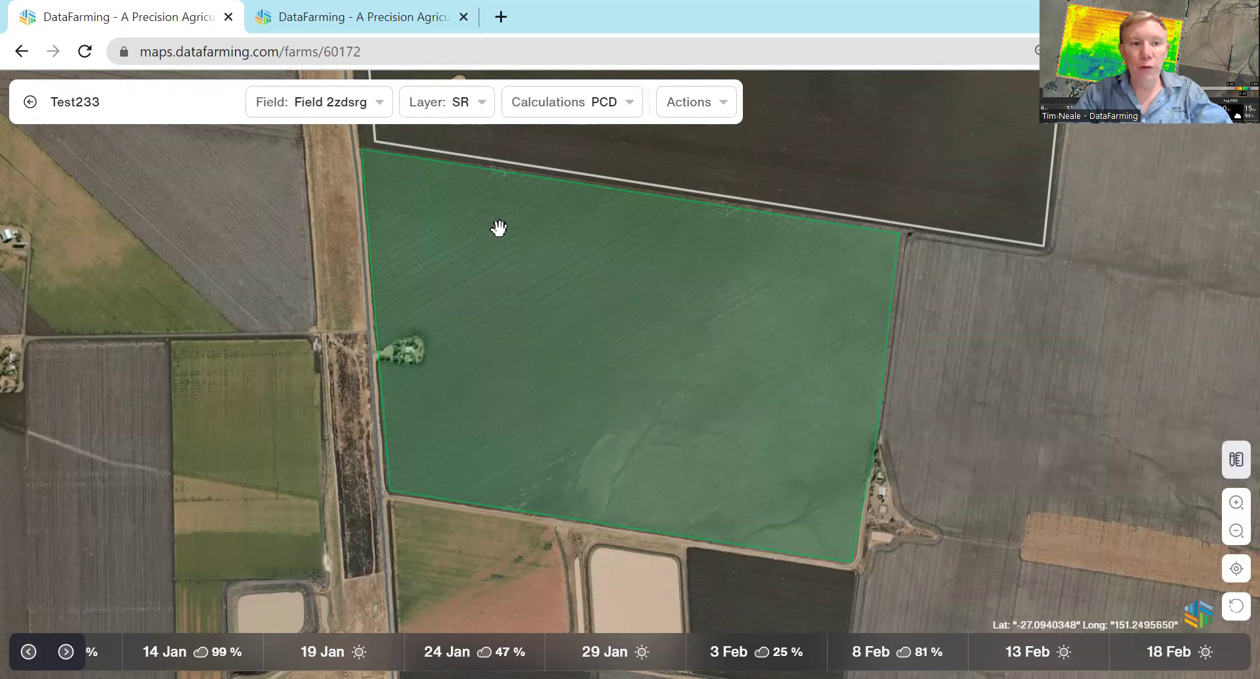
{"action": "left_click", "coordinate": [336, 112]}
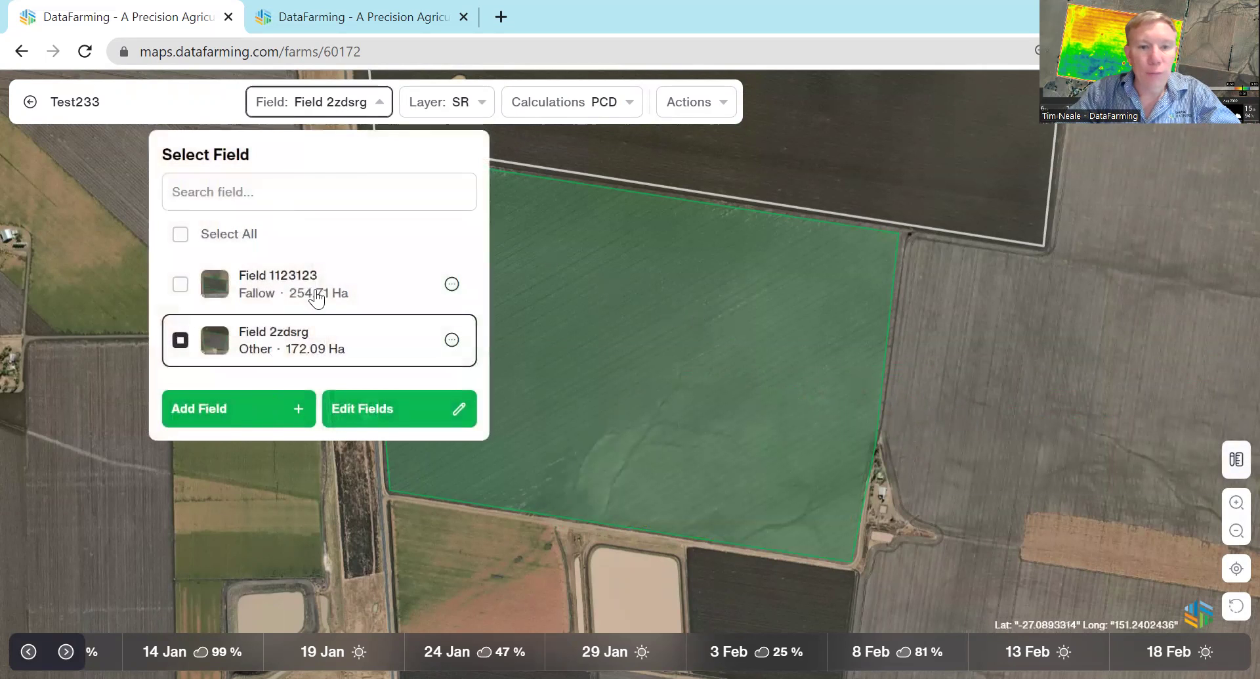
{"action": "left_click", "coordinate": [518, 151]}
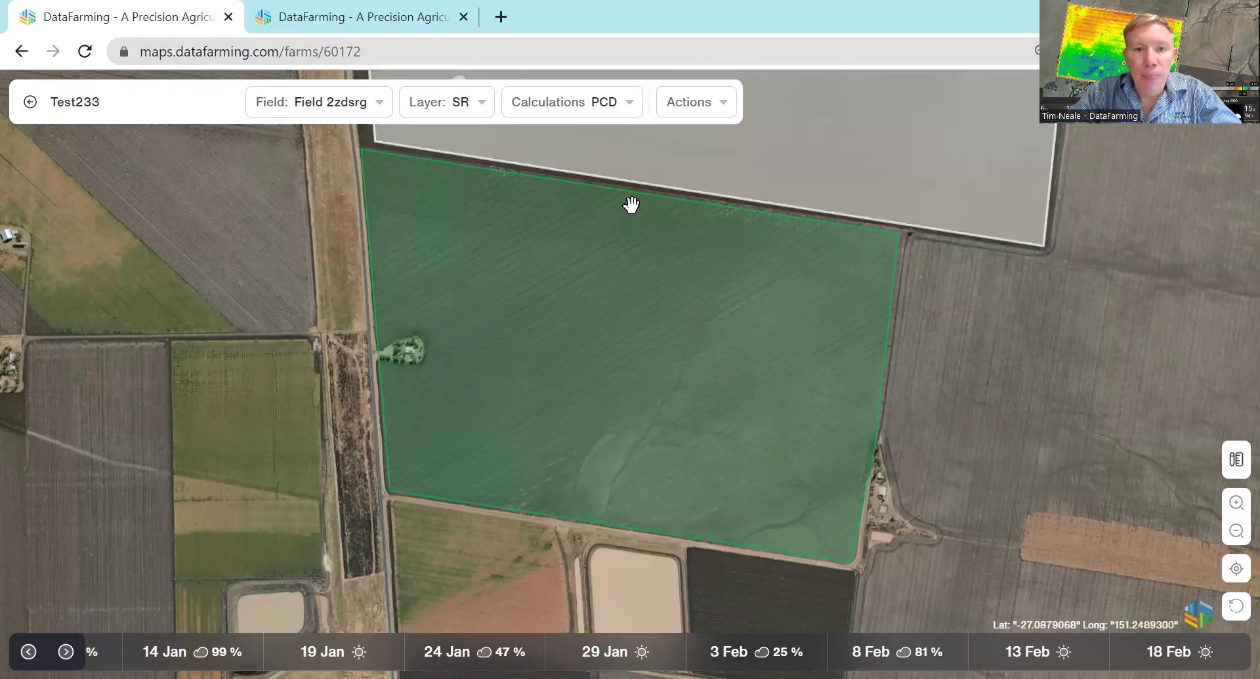
- Show NDVI (0.15–0.78) over Field 2zdsrg, then zoom out and recentre the map
{"action": "left_click", "coordinate": [569, 216]}
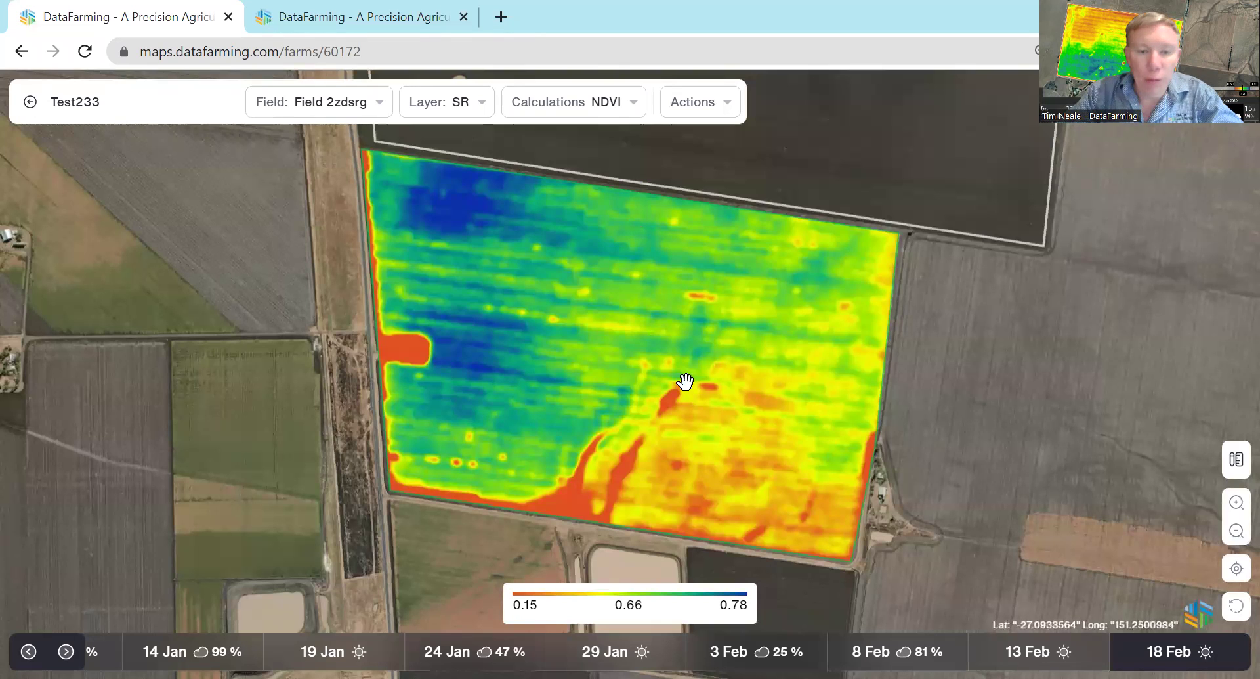
{"action": "scroll", "coordinate": [735, 357], "scroll_direction": "down", "scroll_amount": 1}
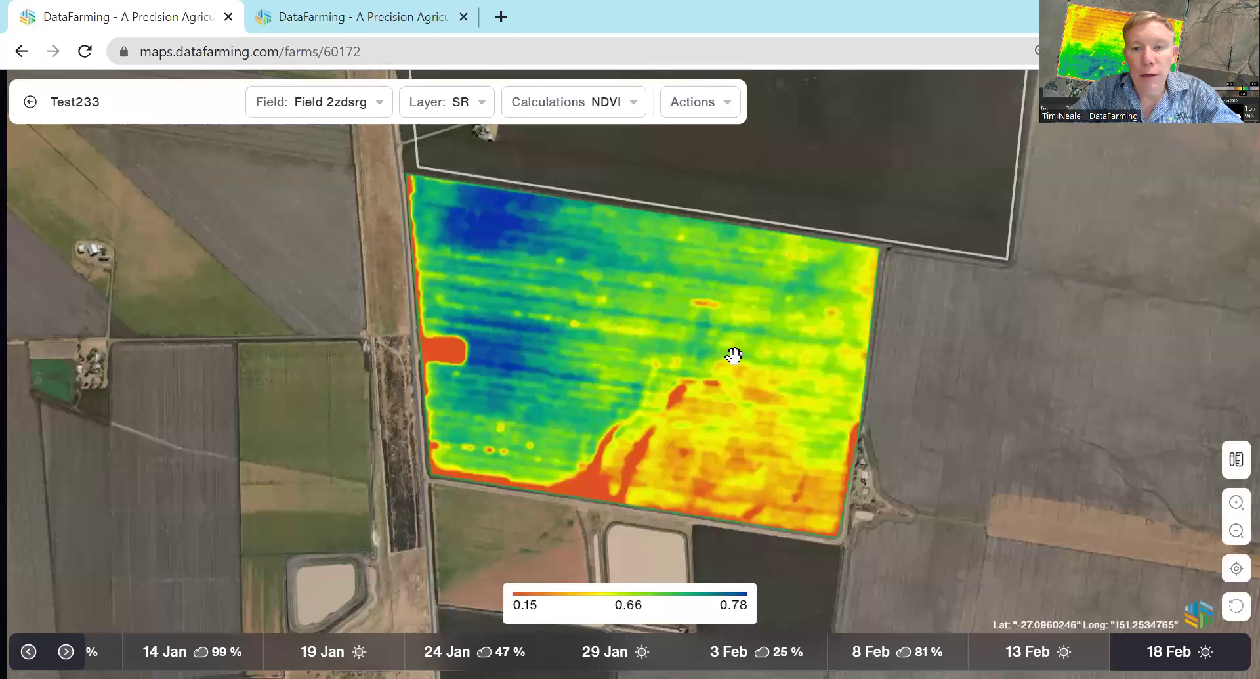
{"action": "scroll", "coordinate": [734, 357], "scroll_direction": "down", "scroll_amount": 1}
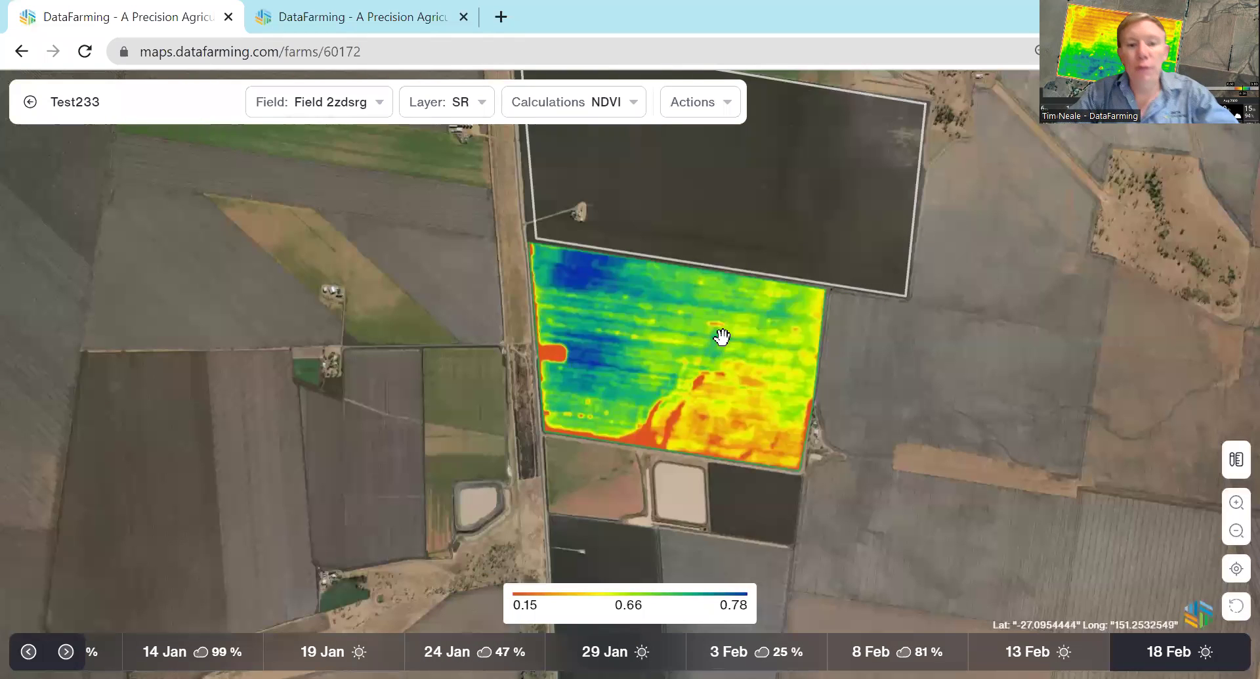
{"action": "left_click_drag", "start_coordinate": [757, 357], "coordinate": [746, 365]}
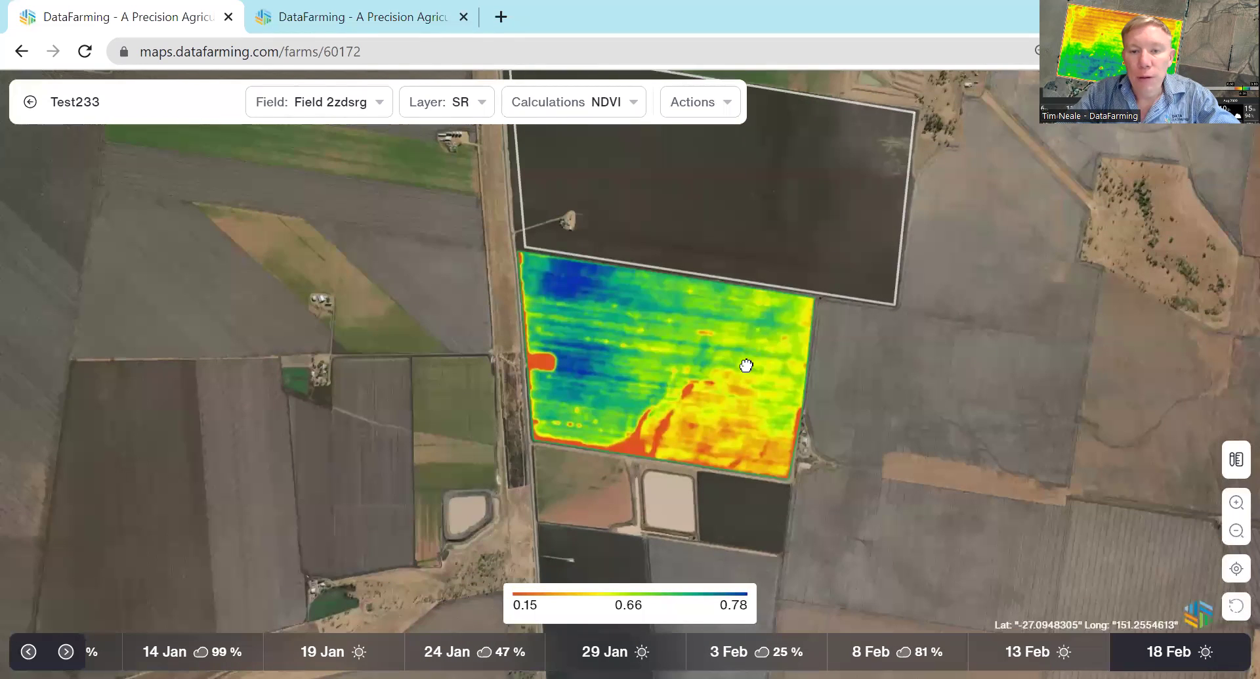